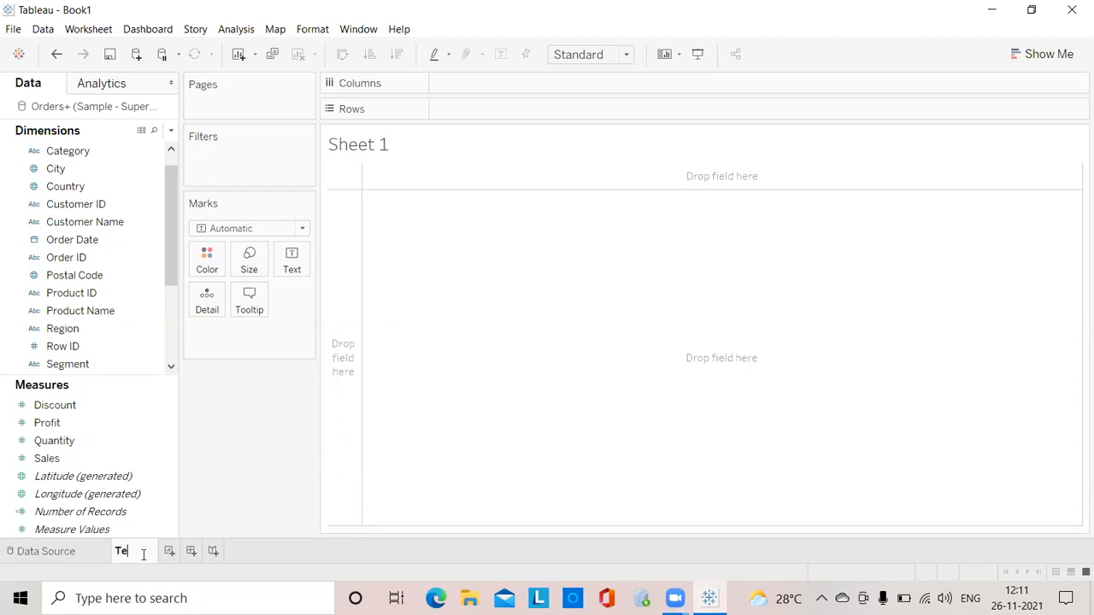
- Rename the worksheet as "Text functions"
type("un")
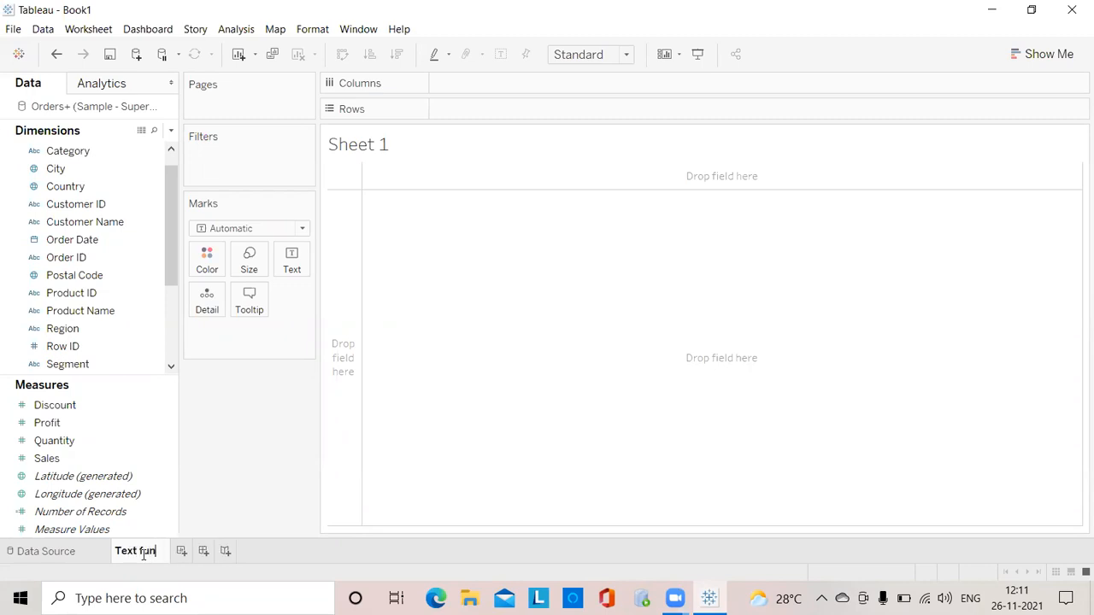
type("ctions")
key("Return")
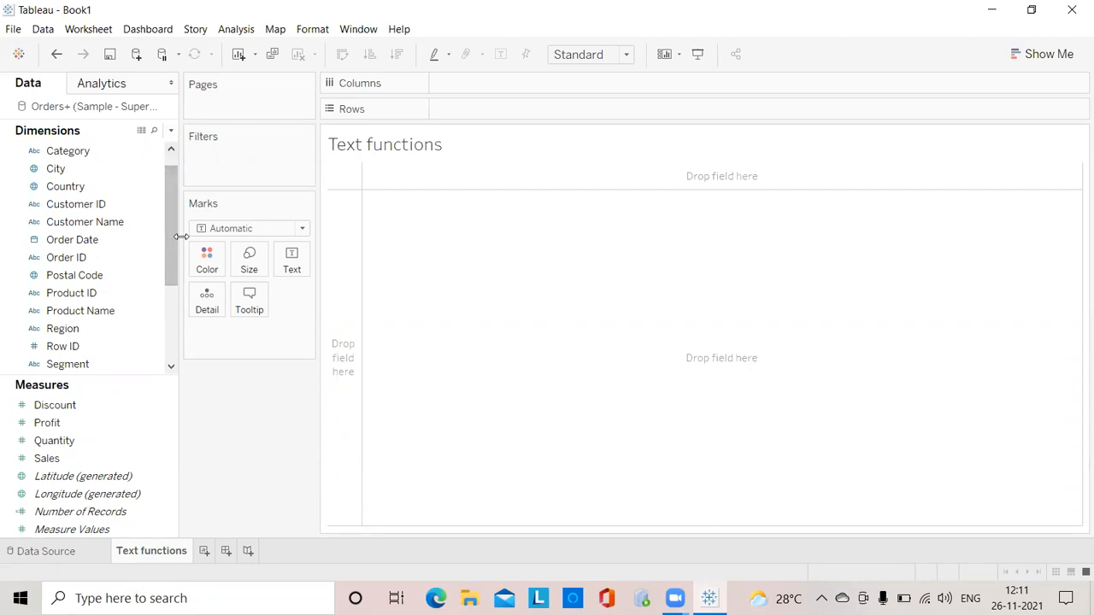
- Add the Region dimension to Rows, followed by the State dimension
left_click_drag(171, 246, 165, 289)
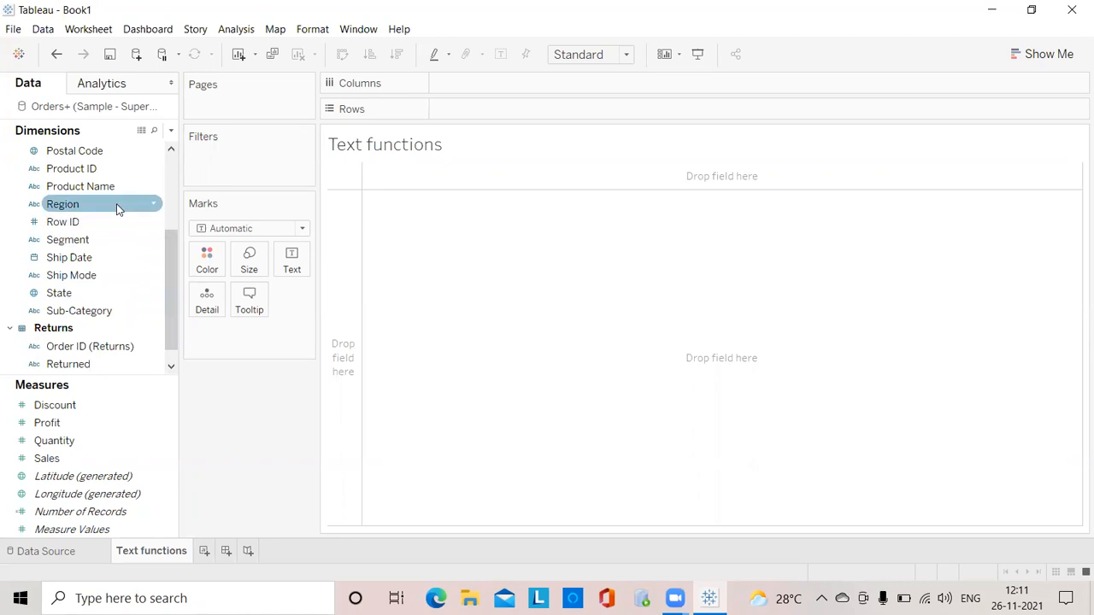
left_click_drag(117, 209, 516, 109)
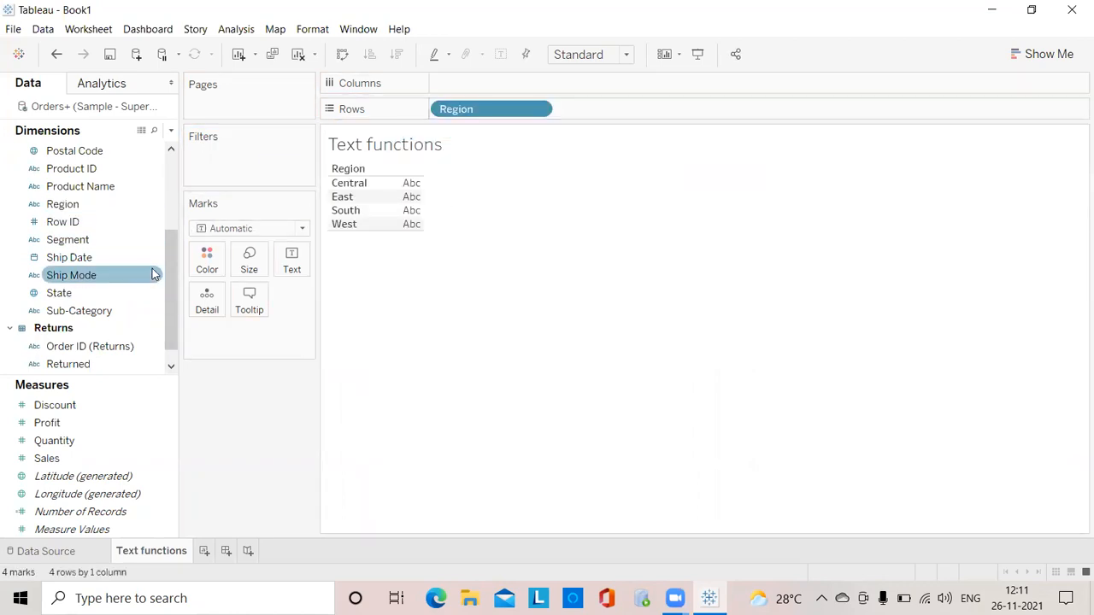
scroll(174, 267, "down", 1)
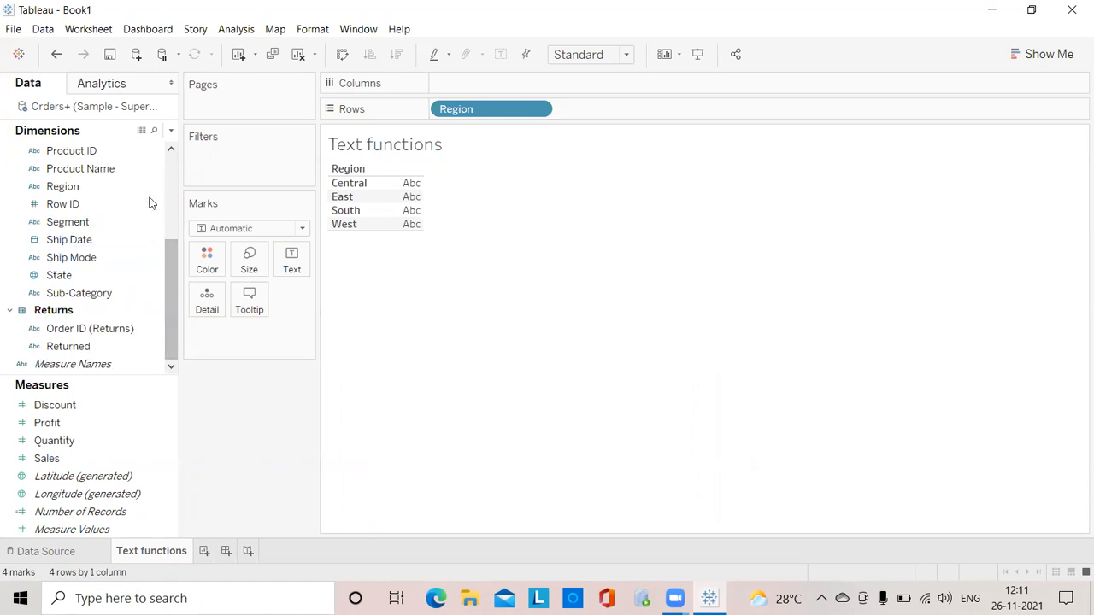
left_click_drag(108, 380, 109, 491)
left_click_drag(88, 399, 601, 115)
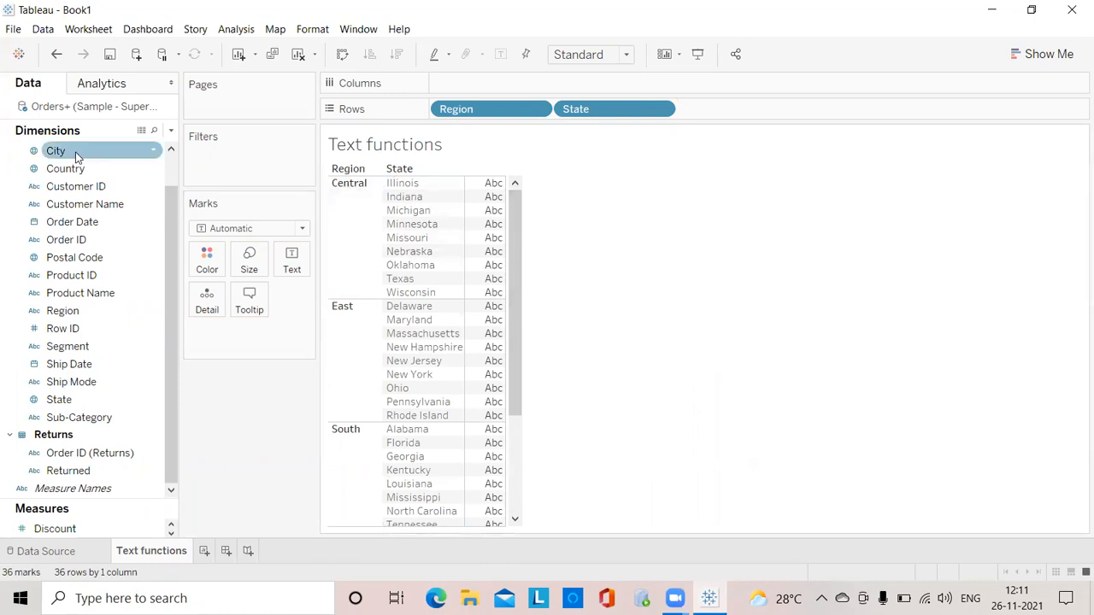
- Create a new calculated field and name it "Fun concatinate"
left_click(170, 130)
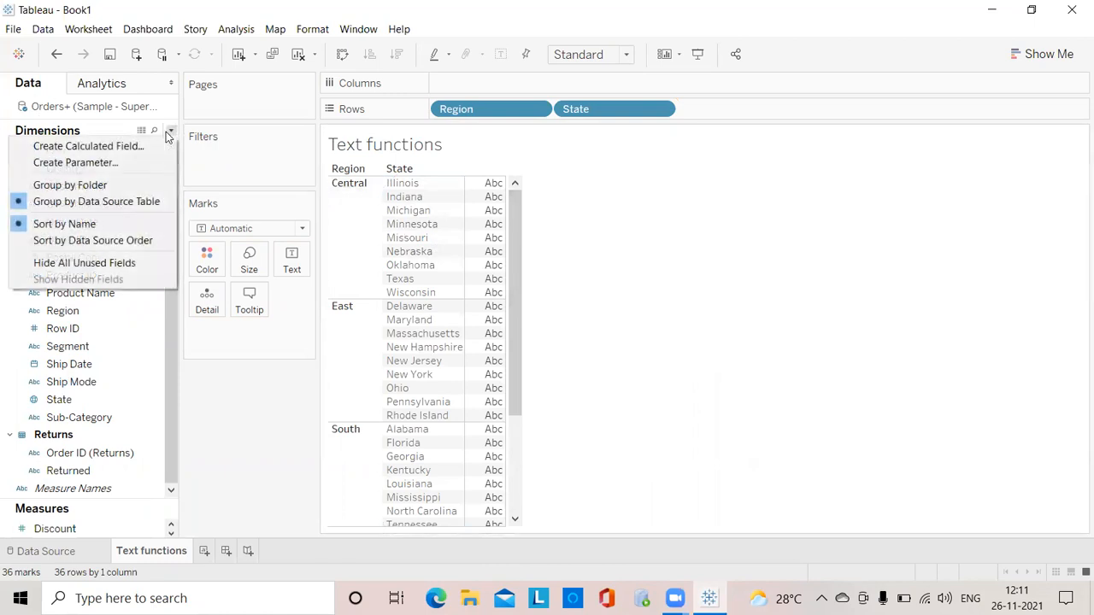
left_click(144, 157)
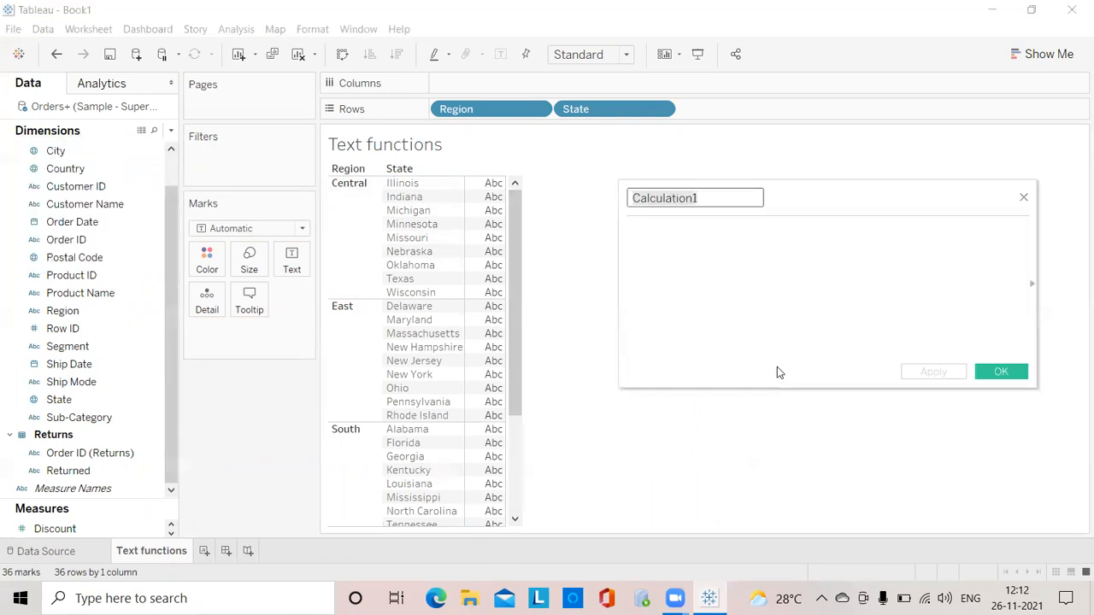
key("BackSpace")
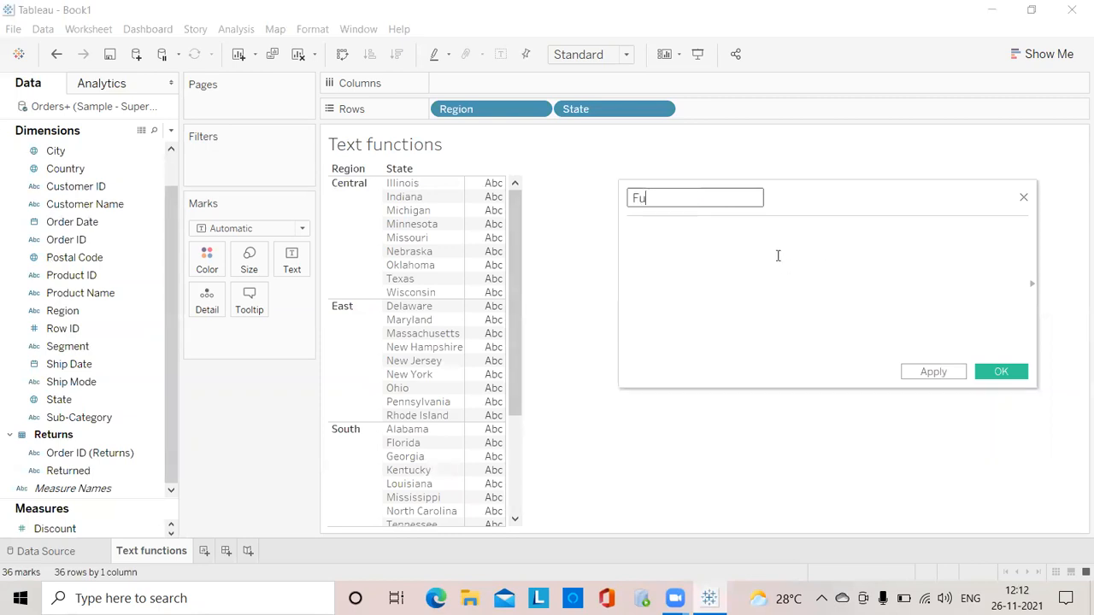
type("Fun concatinate")
left_click(721, 246)
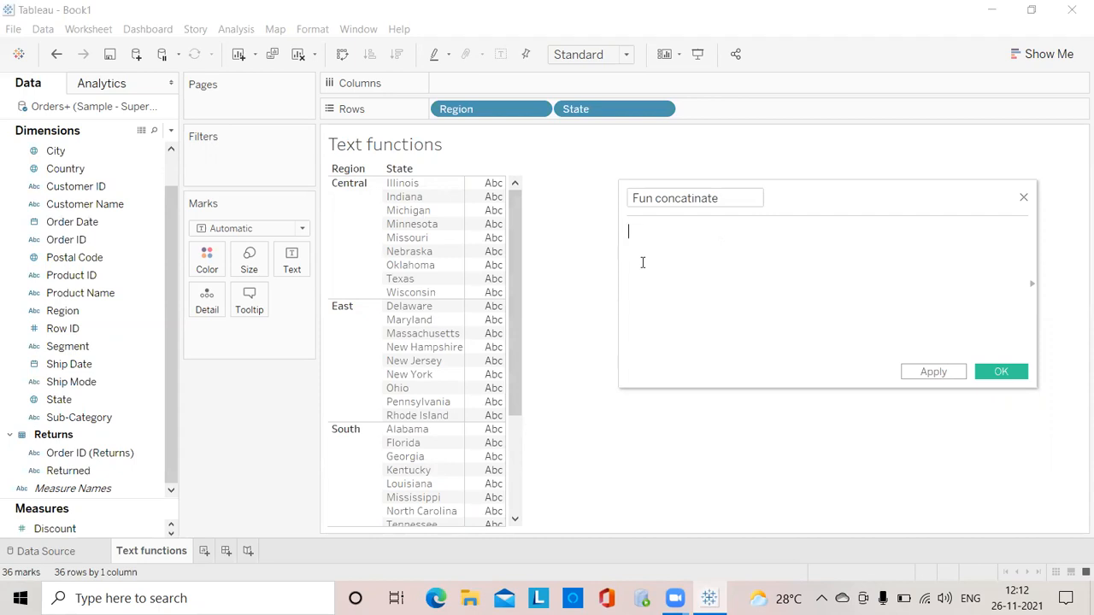
- Enter the formula [Region]+" "+[State] for the Fun concatinate field and save the calculation
type("re")
key("Return")
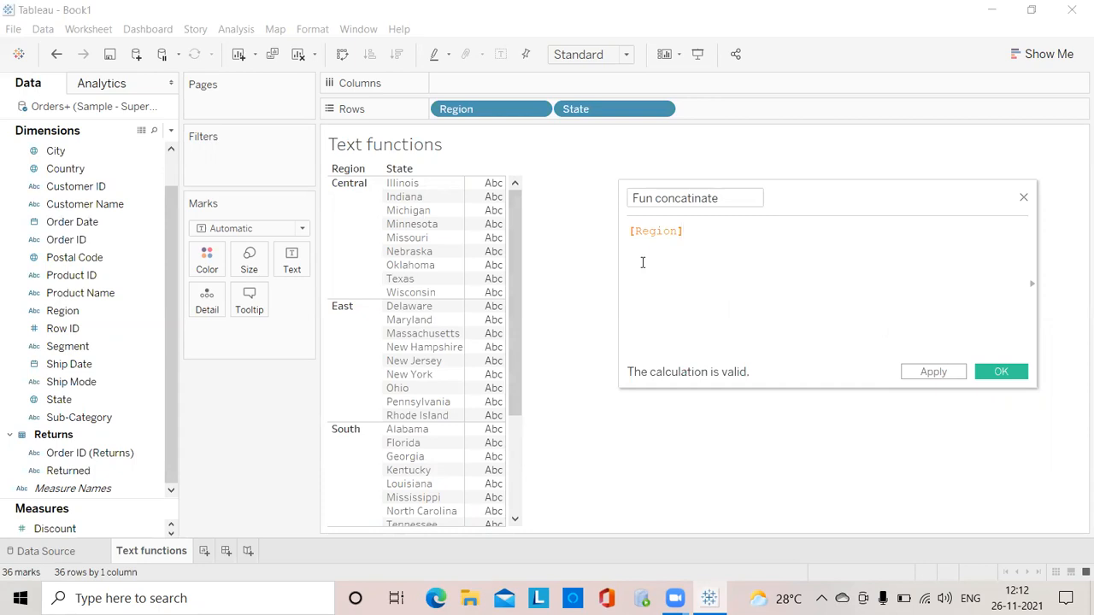
type("+\"")
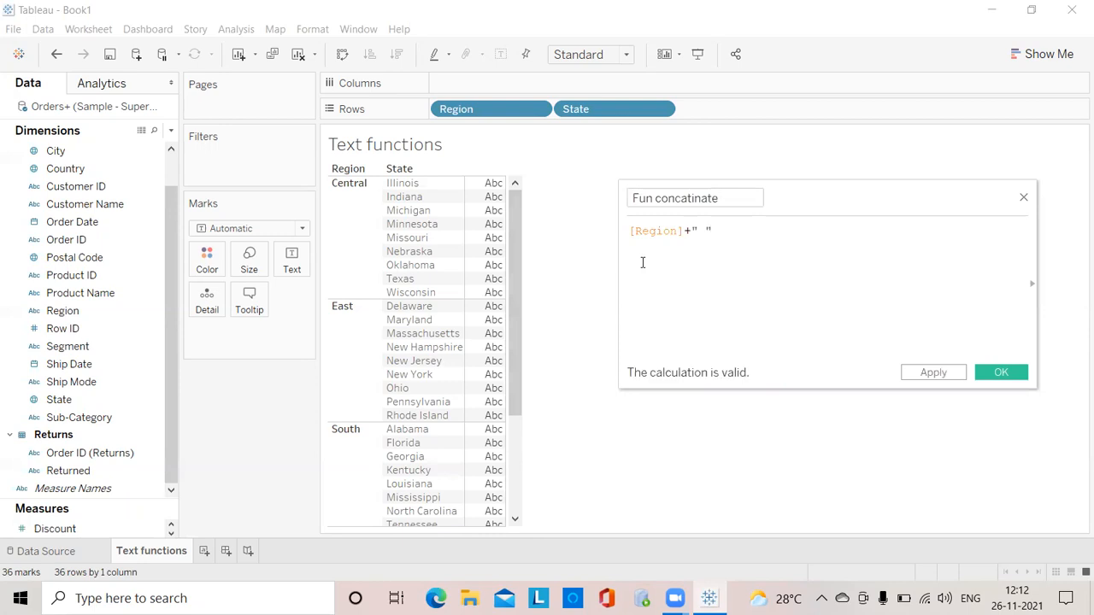
type("+[st")
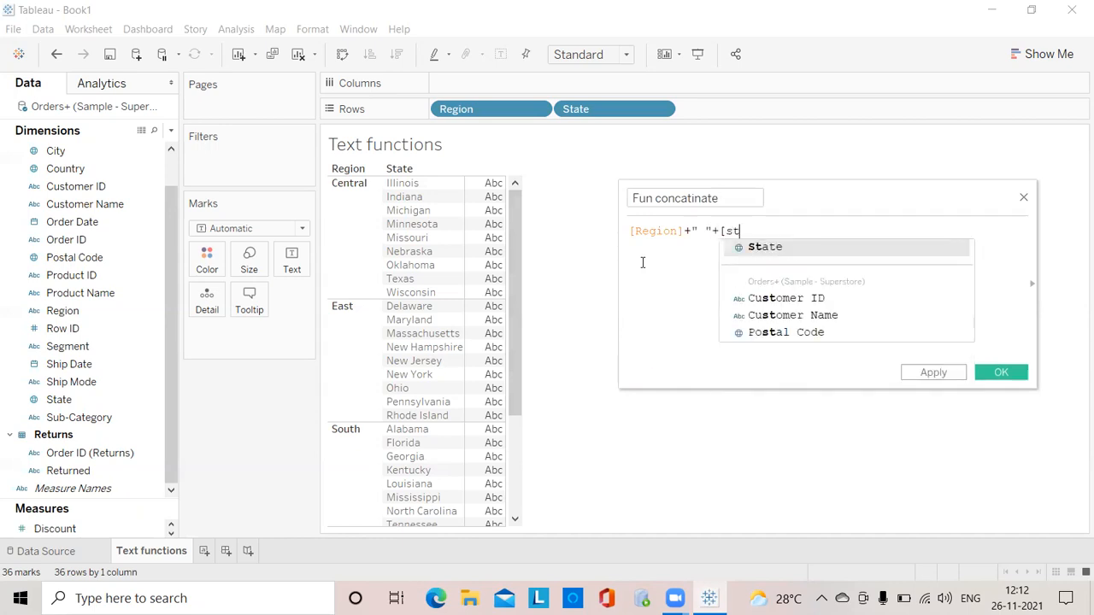
key("Return")
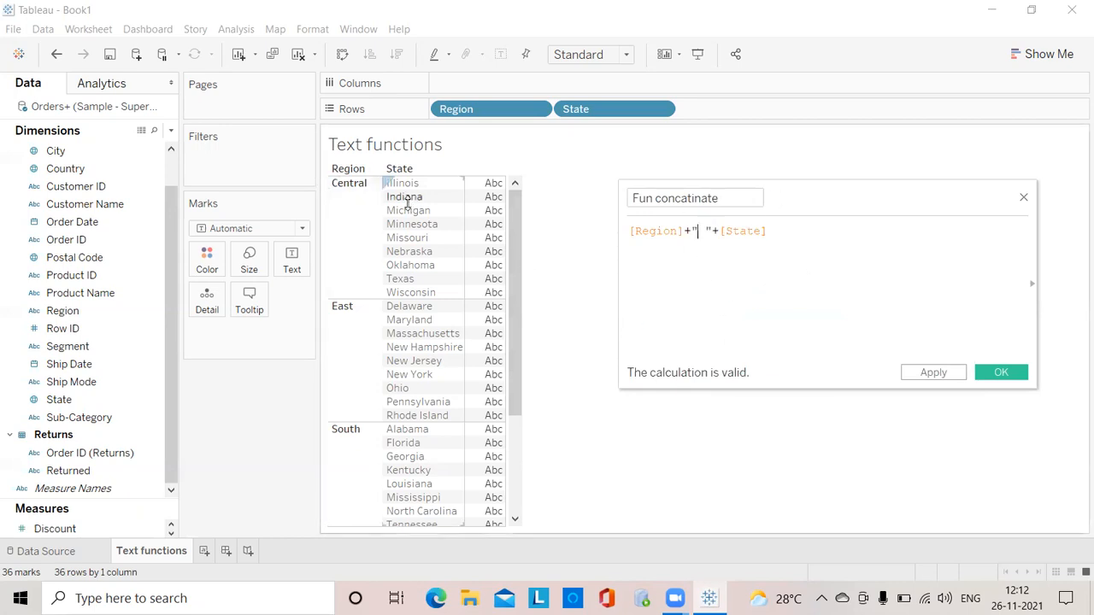
left_click(691, 308)
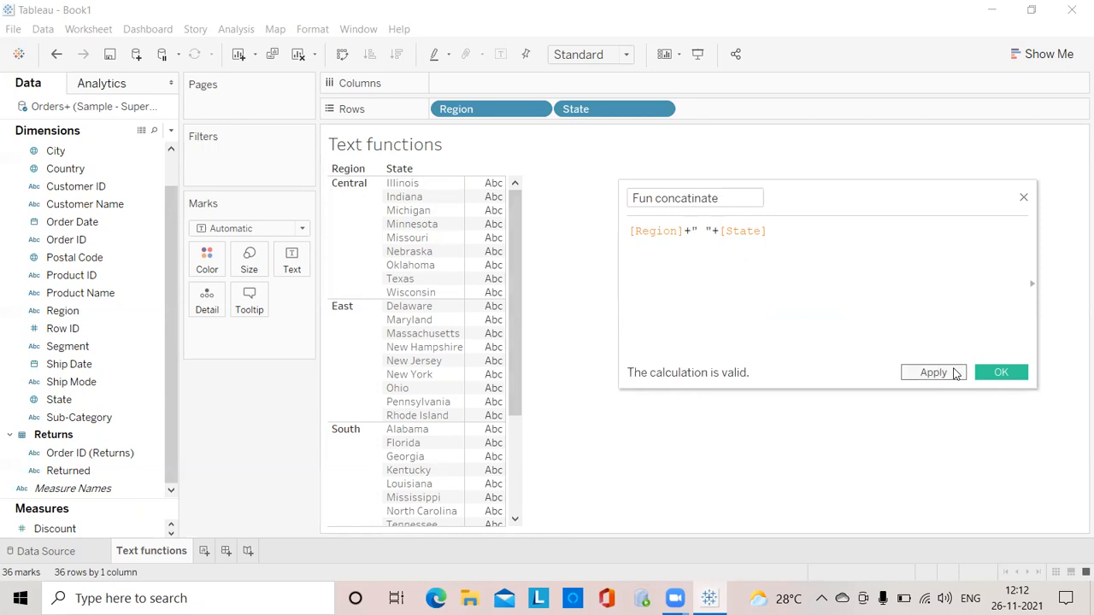
left_click(954, 374)
left_click(995, 372)
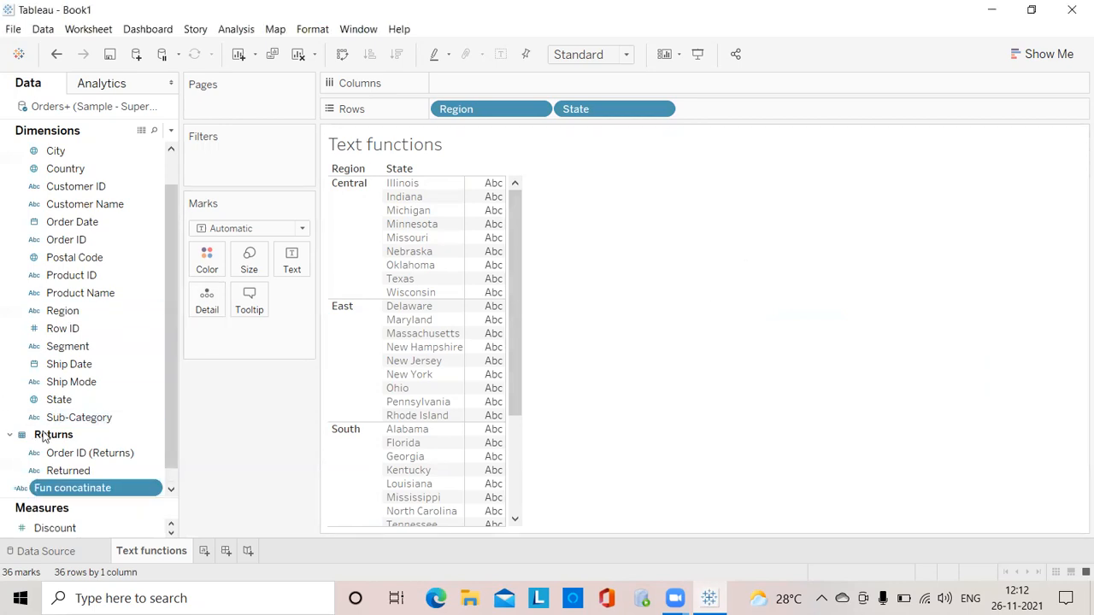
- Add the Fun concatinate field to Rows after State
left_click_drag(73, 488, 724, 113)
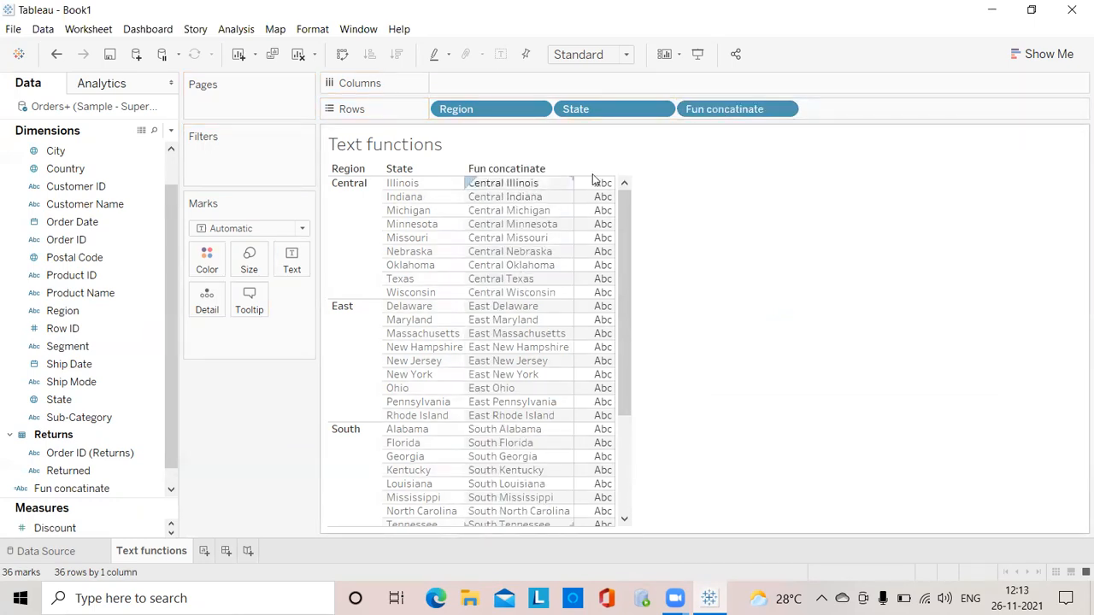
left_click(782, 110)
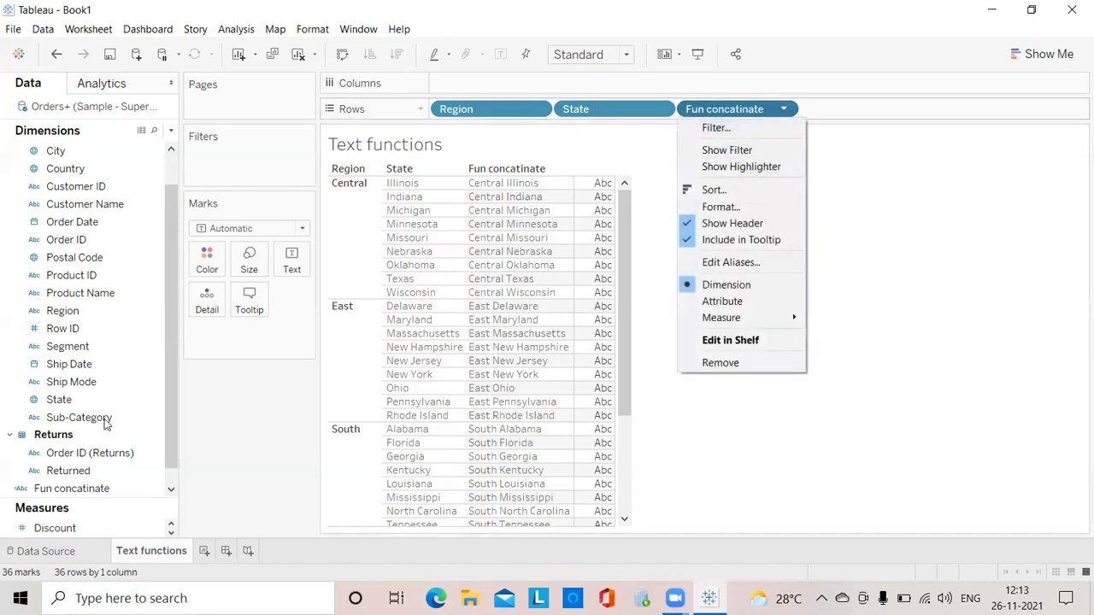
left_click(96, 489)
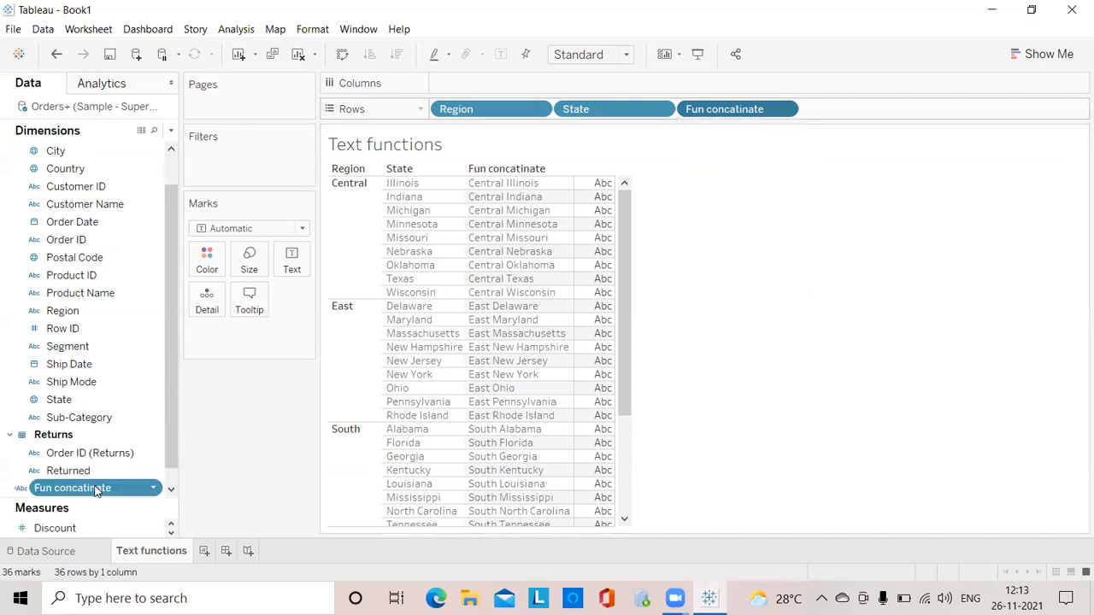
- Edit the Fun concatinate calculation to use a hyphen as separator, [Region]+"-"+[State], and save it
left_click(153, 489)
left_click(237, 189)
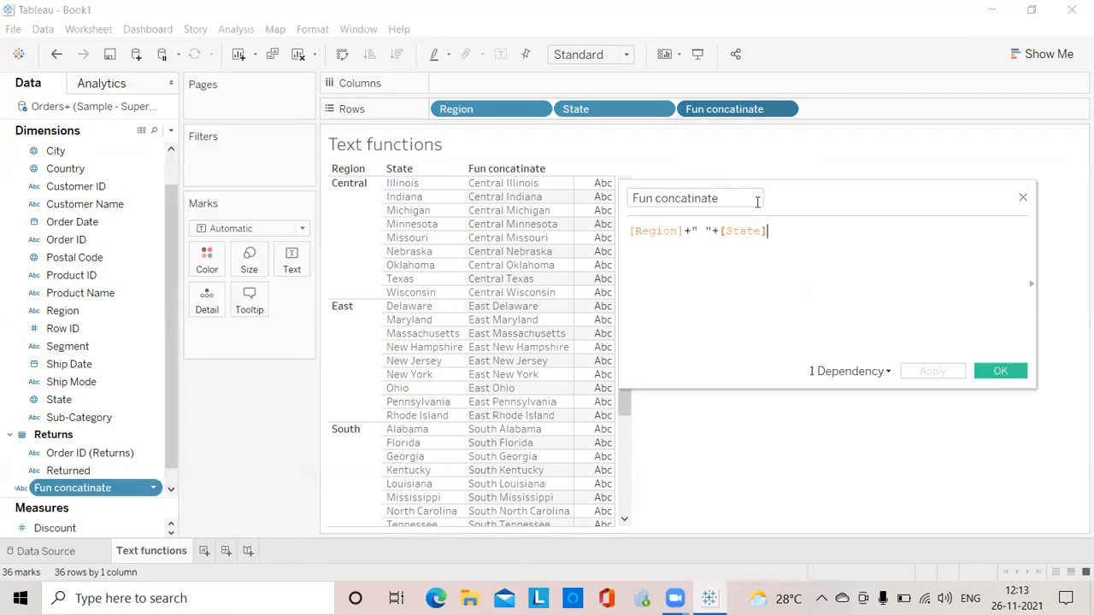
left_click(704, 230)
key("BackSpace")
type("-")
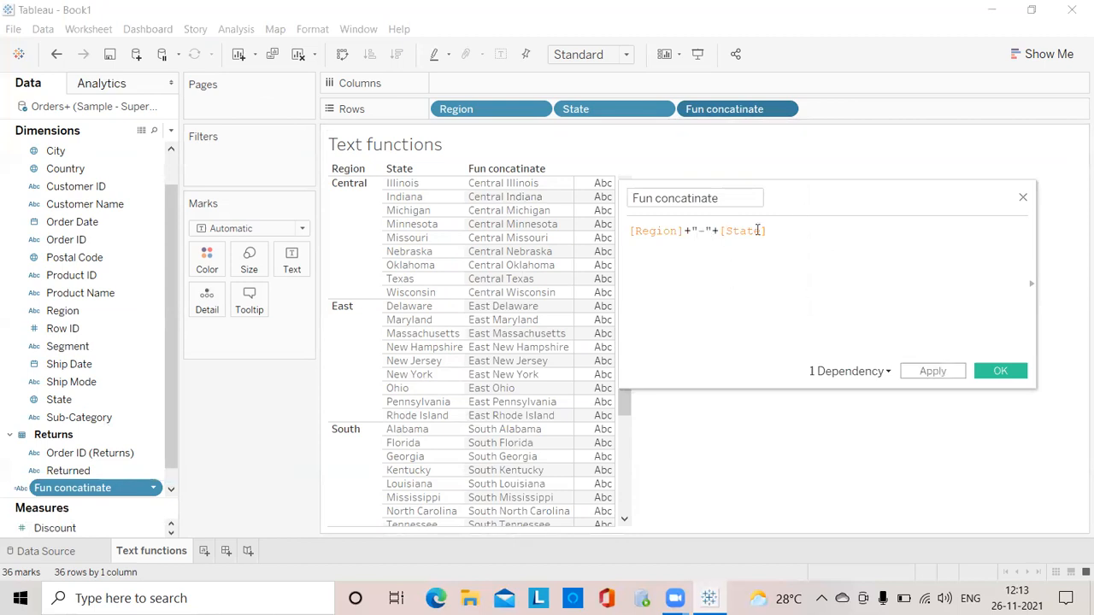
left_click(931, 370)
left_click(998, 373)
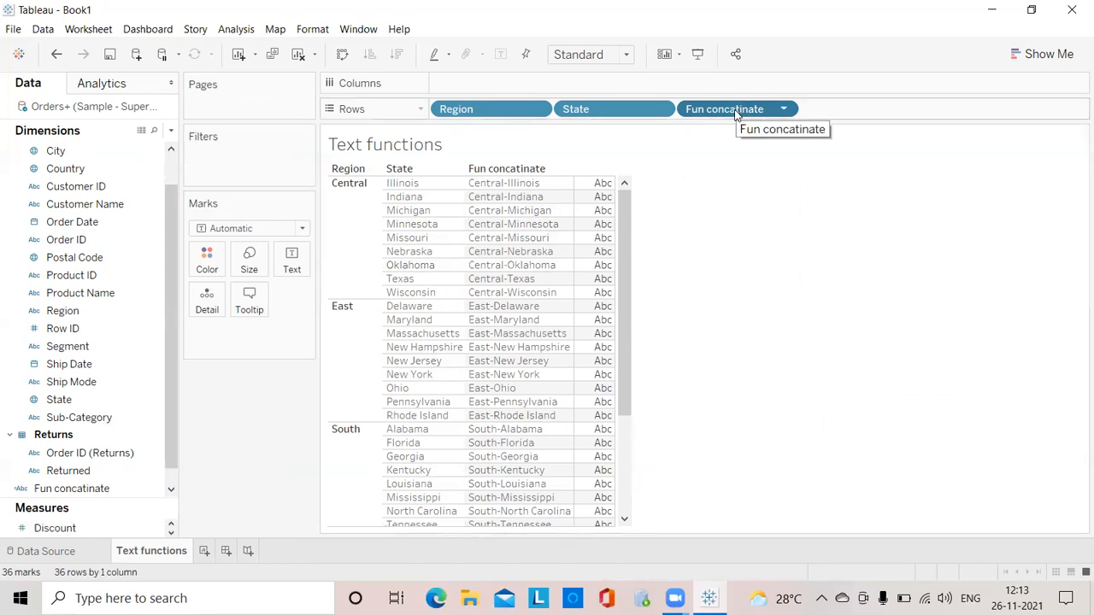
- Remove the Fun concatinate, State and Region fields from Rows to empty the view
left_click_drag(735, 114, 740, 193)
left_click_drag(590, 108, 634, 181)
left_click_drag(510, 116, 466, 224)
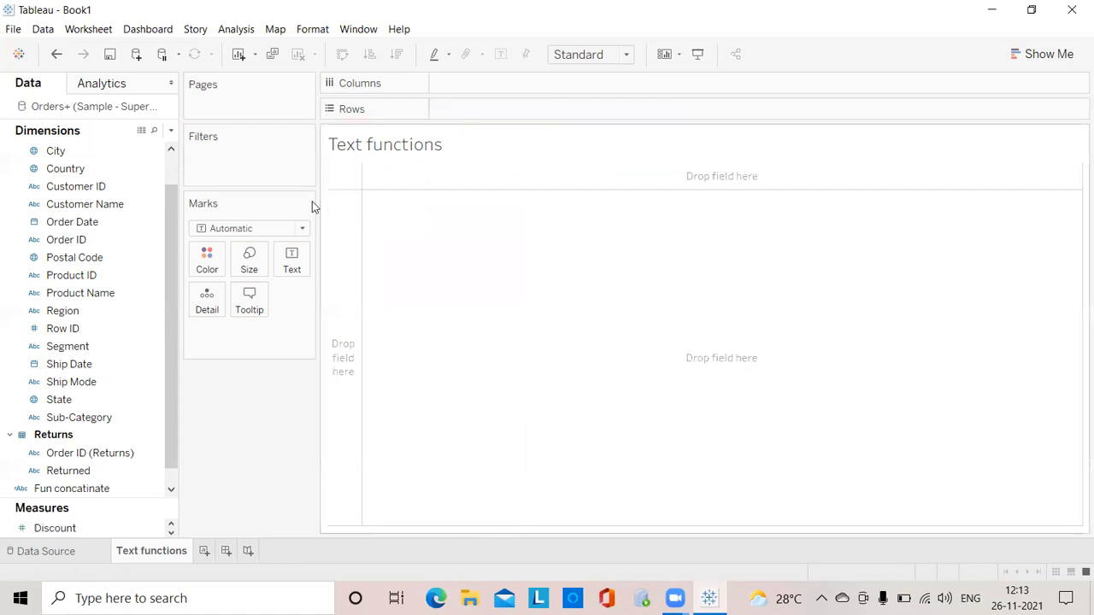
- Create a new calculated field and name it "Fun lower"
left_click(172, 131)
left_click(148, 150)
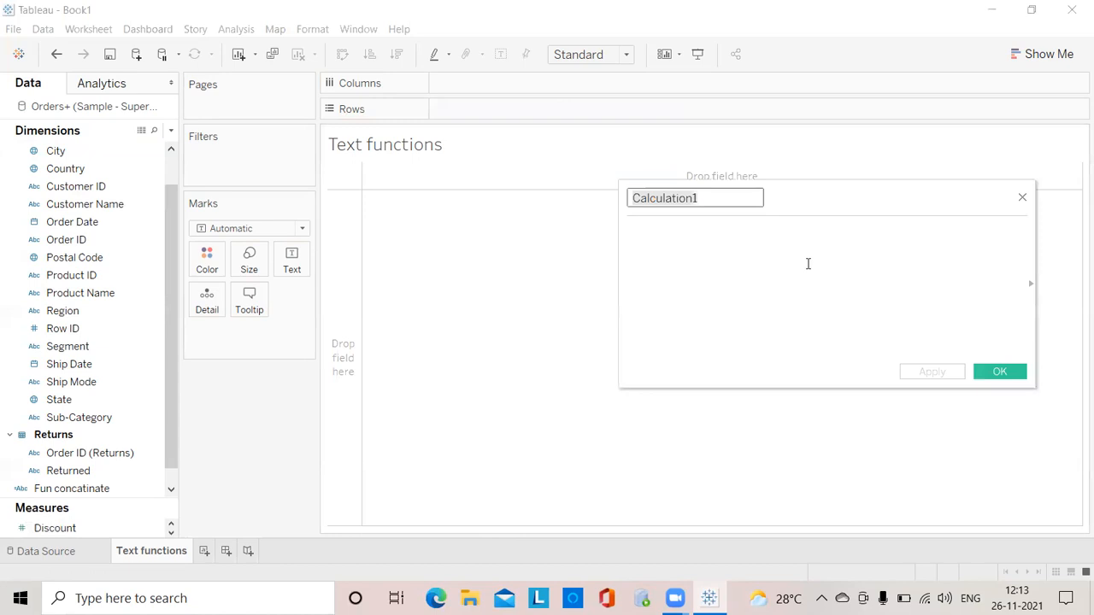
key("BackSpace")
type("Fu")
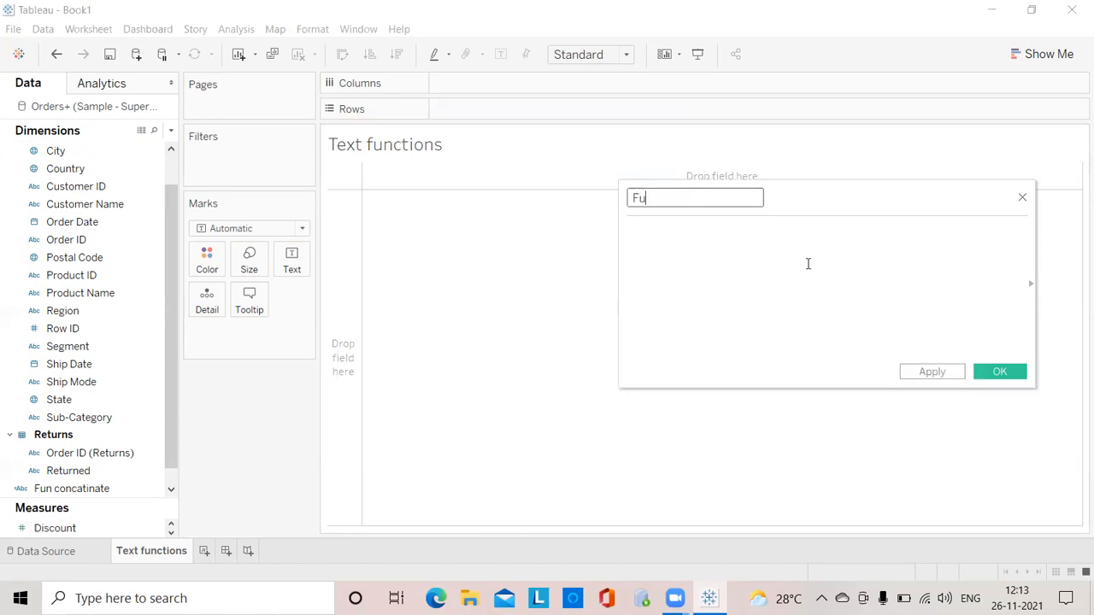
type("n lower")
left_click(704, 262)
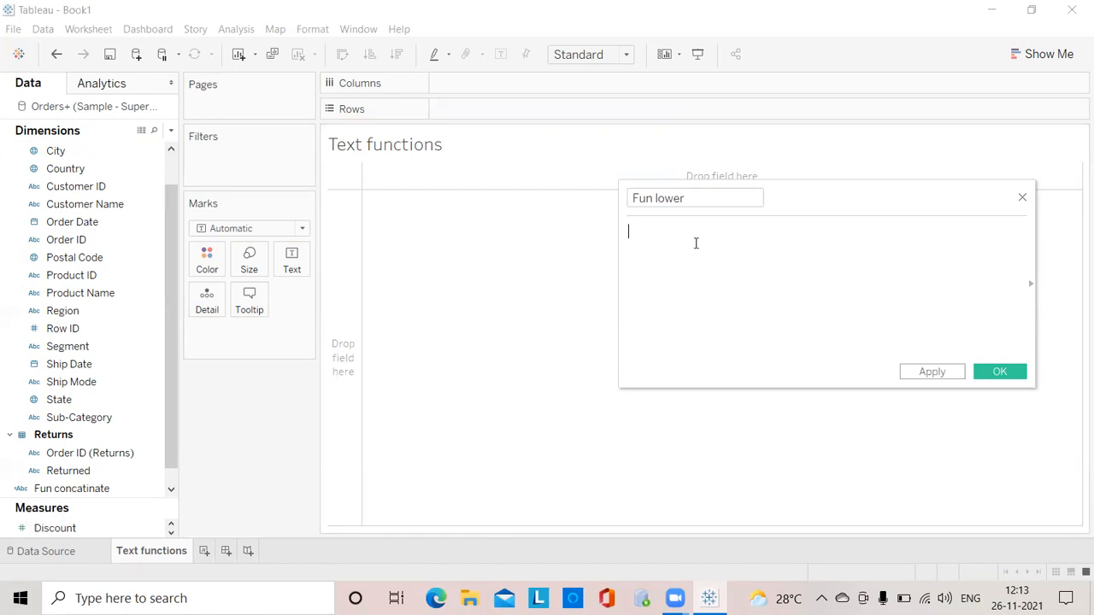
- Enter the formula LOWER([Sub-Category]) for the Fun lower field and save the calculation
type("low")
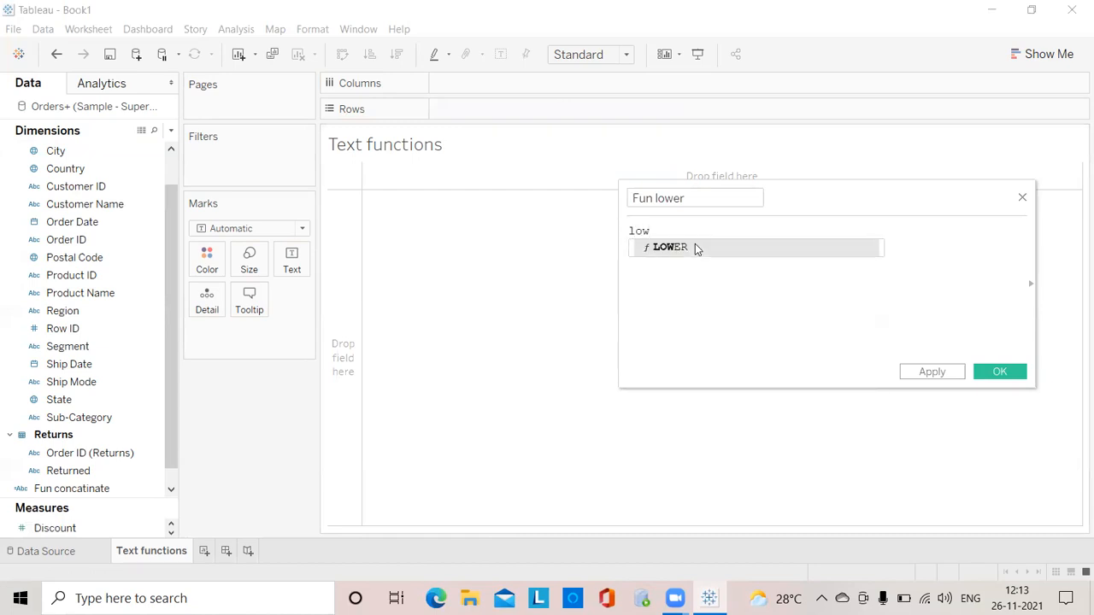
left_click(697, 247)
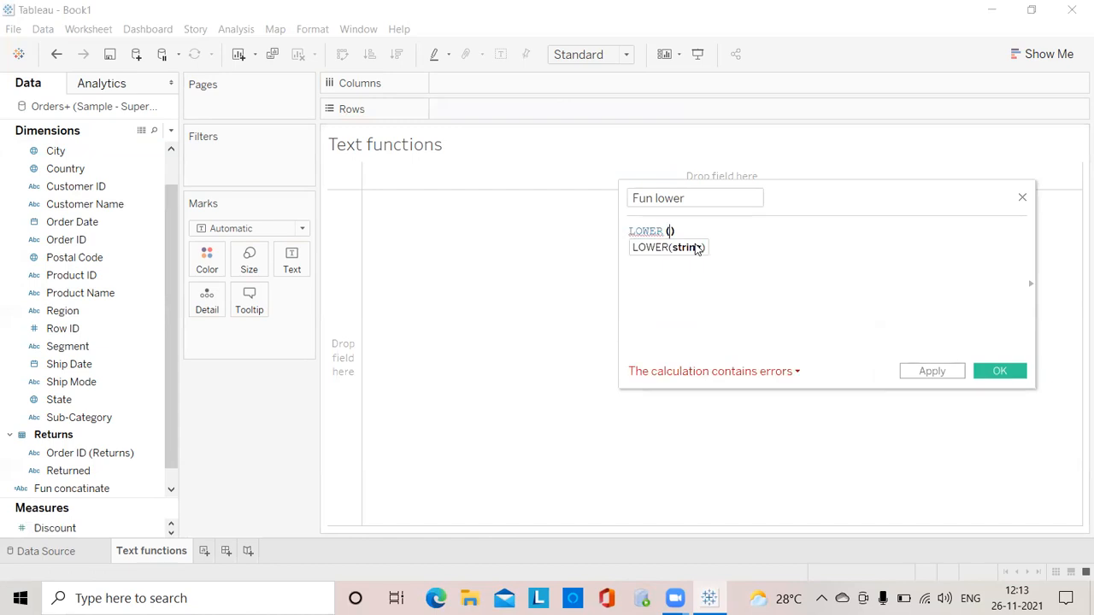
type("sub")
left_click(696, 247)
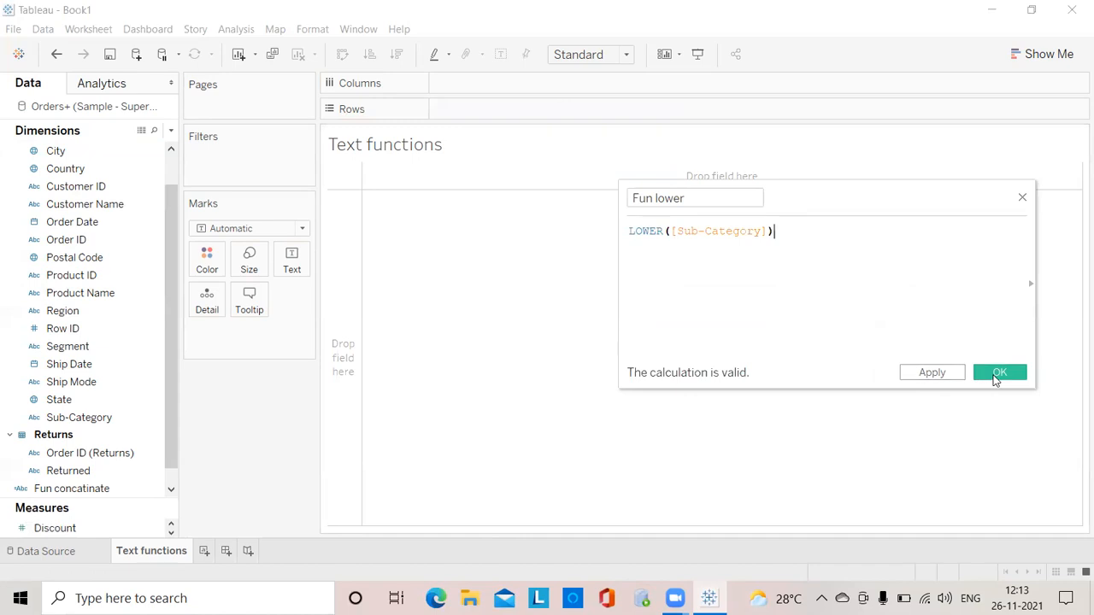
left_click(946, 373)
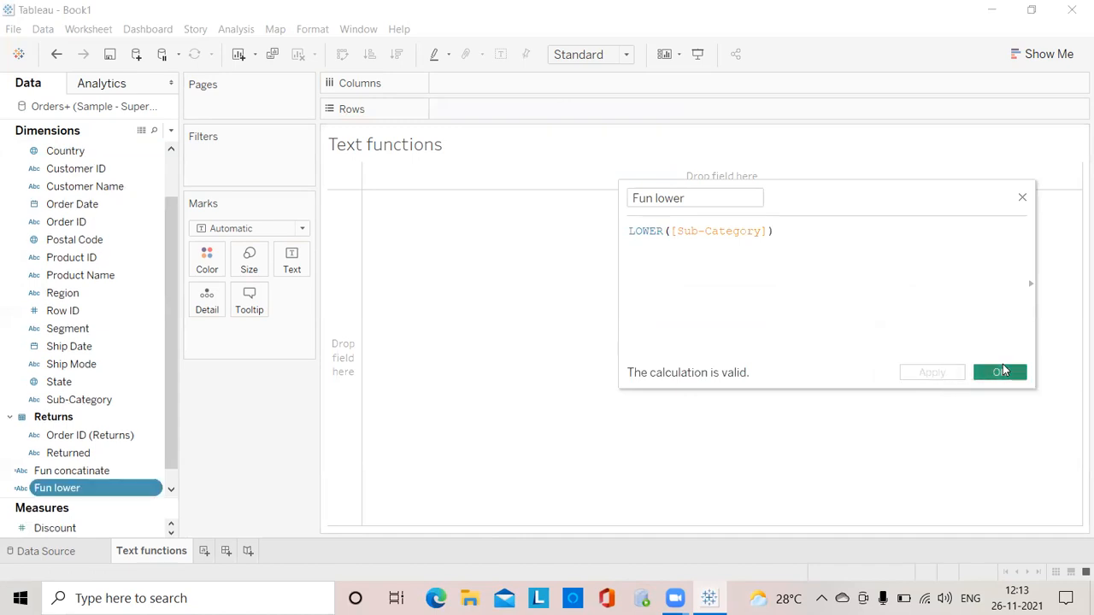
left_click(1000, 371)
- Place the Sub-Category dimension on Rows with the Fun lower field beside it
left_click_drag(100, 403, 506, 119)
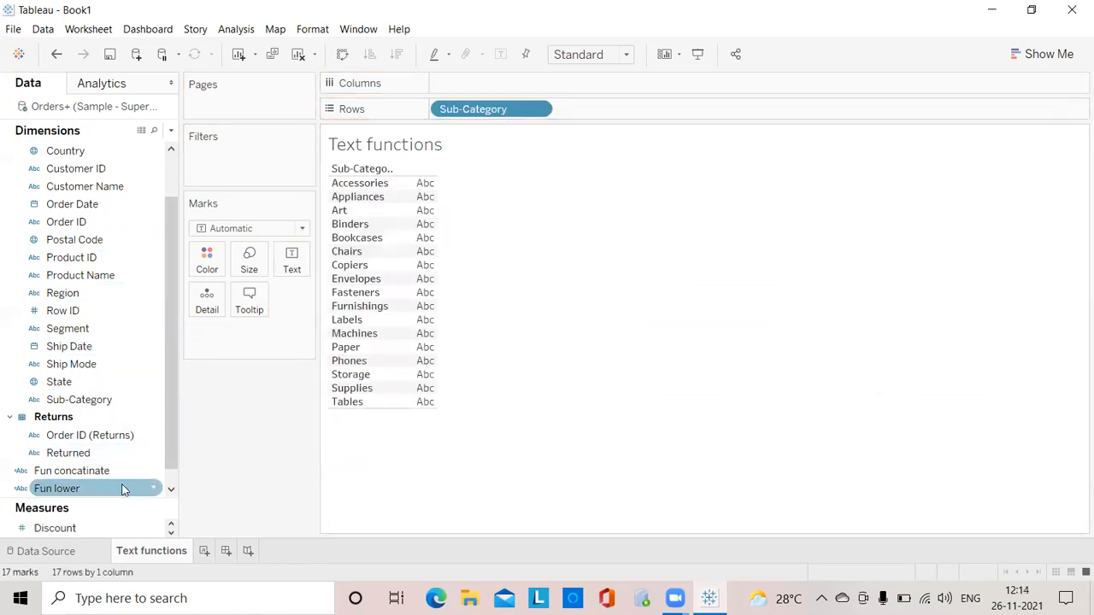
left_click_drag(122, 489, 454, 321)
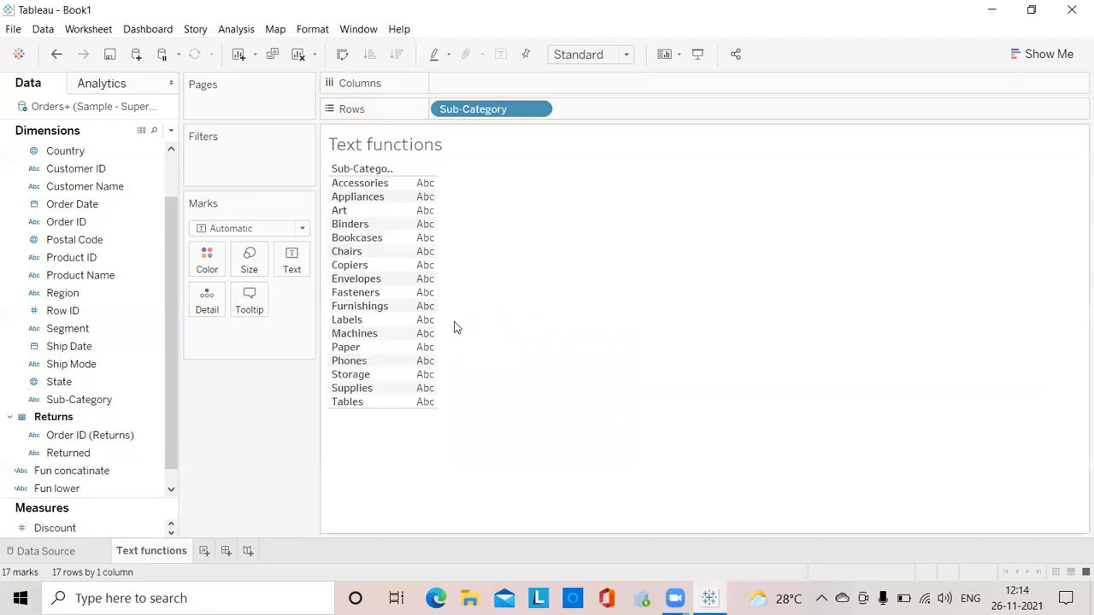
left_click_drag(60, 489, 424, 347)
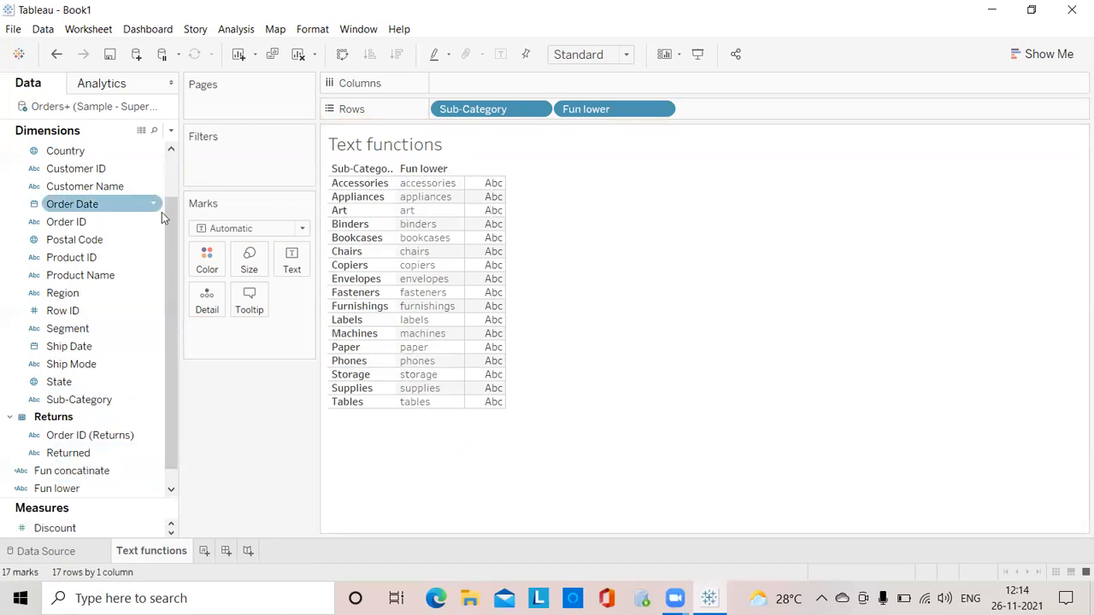
- Create a new calculated field and name it "upper"
left_click(171, 133)
left_click(162, 145)
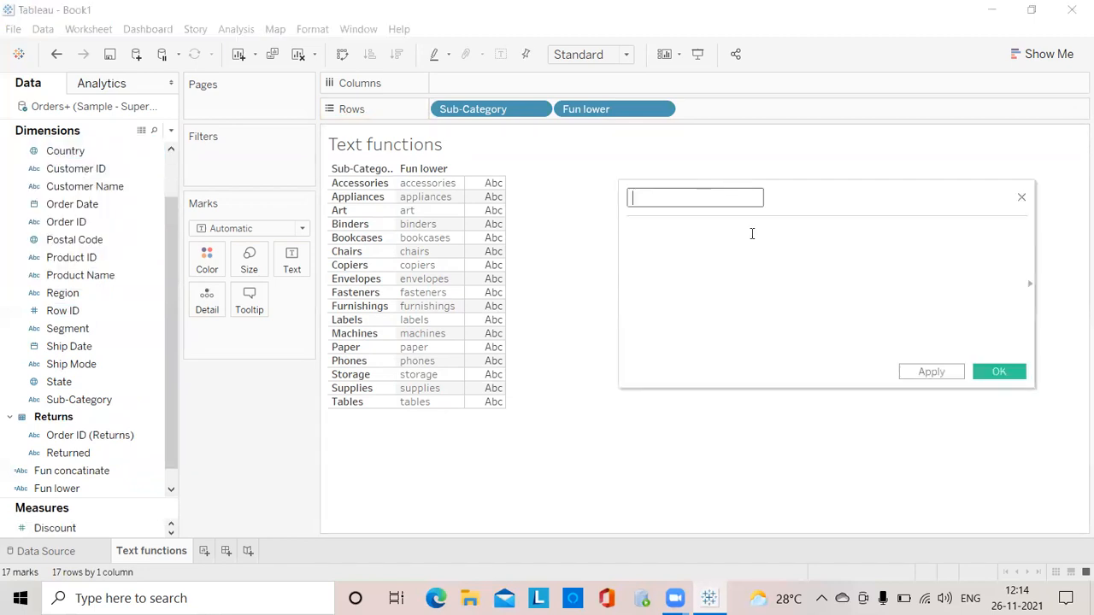
type("upper")
left_click(698, 235)
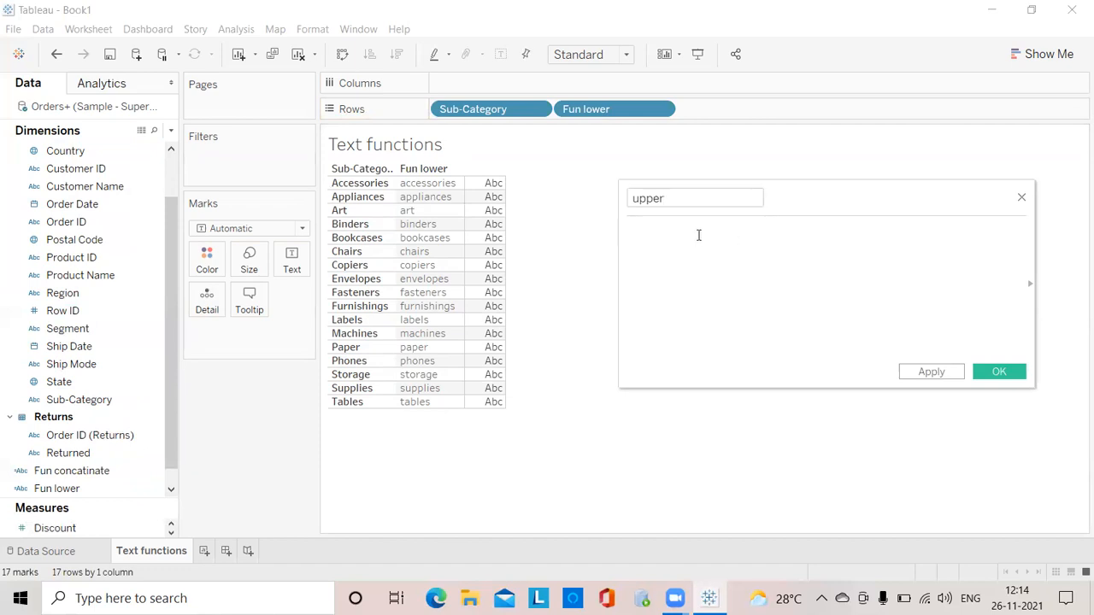
- Define the upper field with the formula UPPER([Sub-Category]), save it and add it to Rows after Fun lower
type("upp")
key("Return")
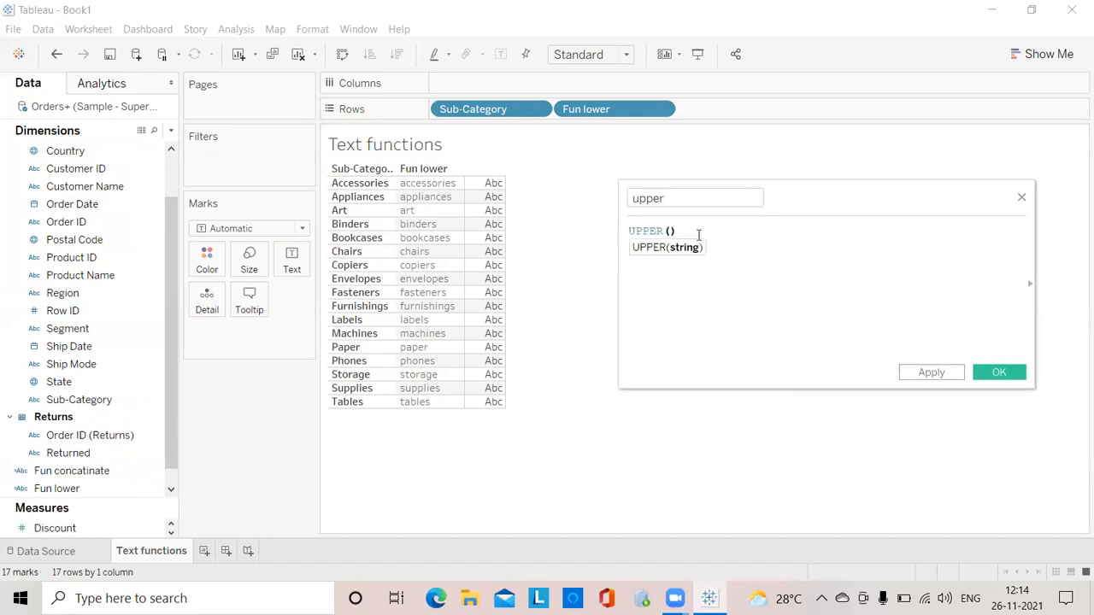
type("s")
type("ub")
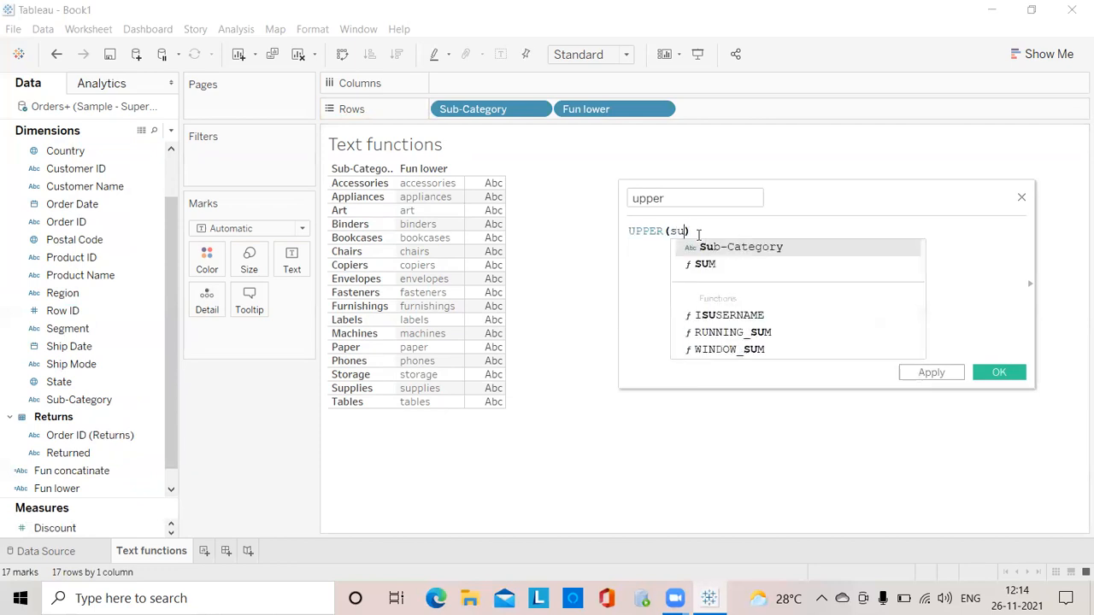
key("Return")
left_click(930, 373)
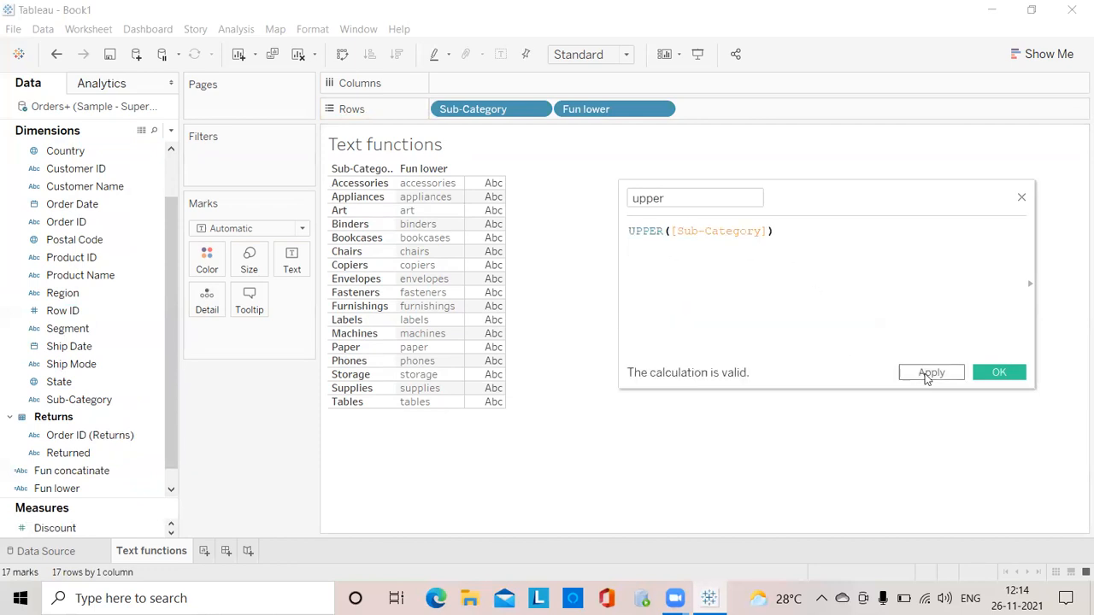
left_click(1000, 377)
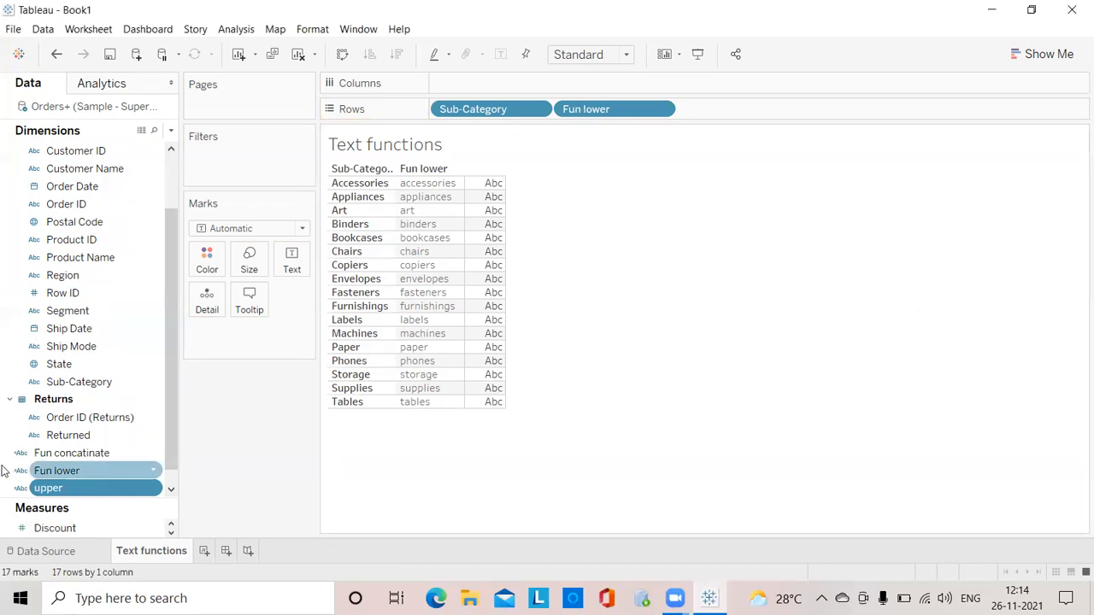
left_click_drag(60, 491, 710, 112)
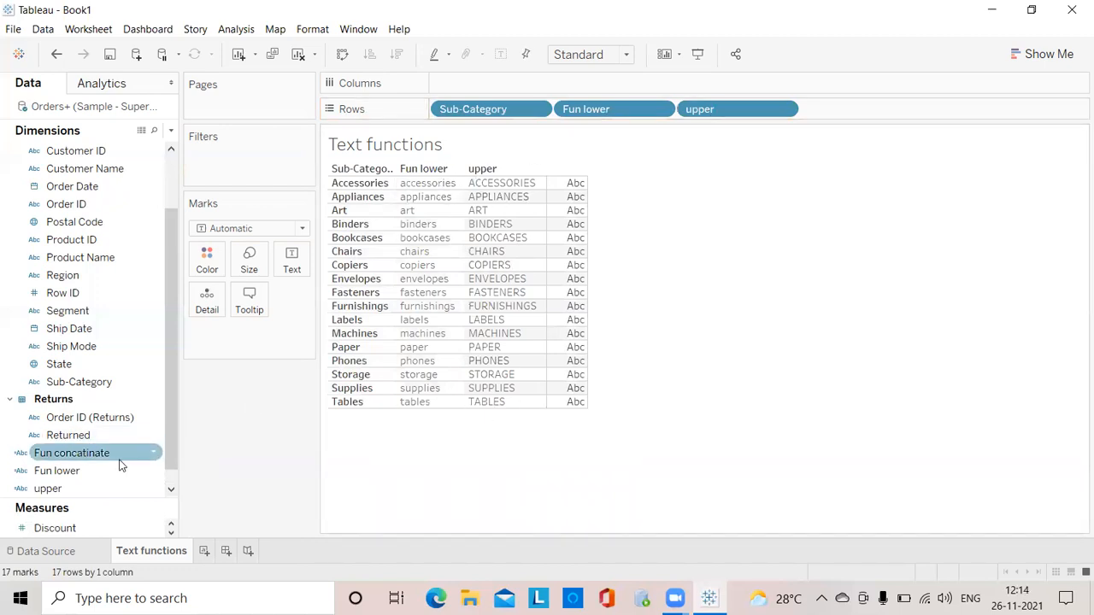
- Rename the upper calculated field as "Fun upper" and save the change
right_click(101, 495)
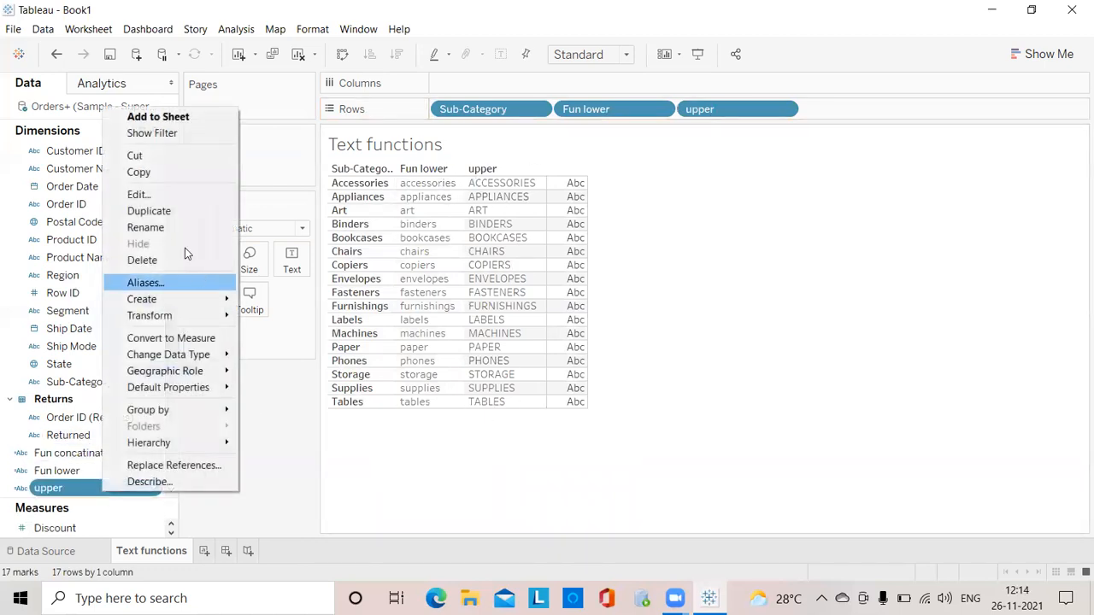
left_click(176, 197)
left_click(632, 197)
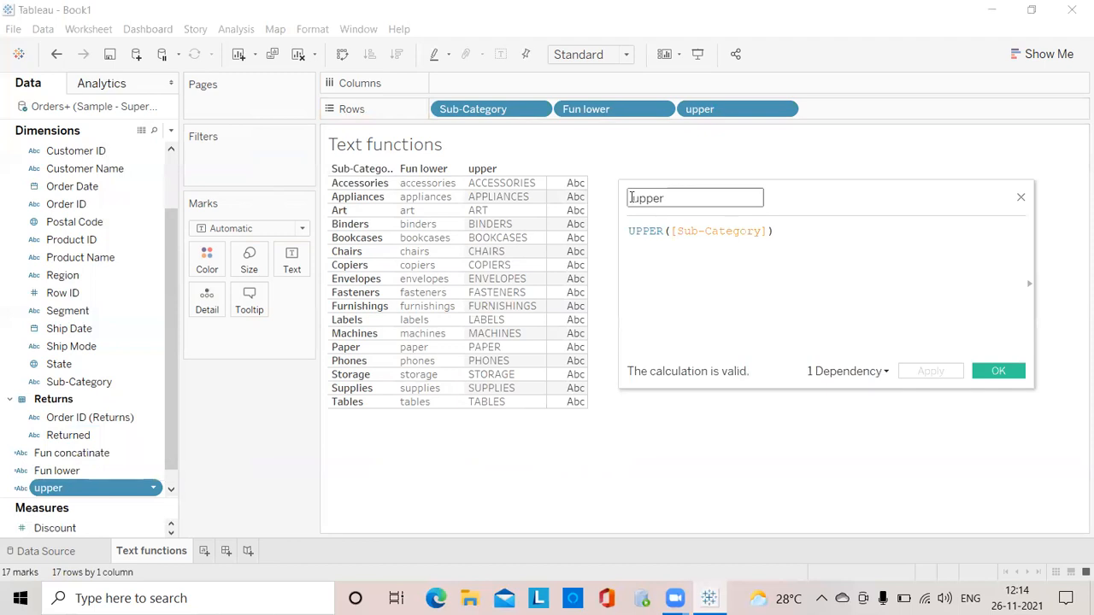
type("Fun")
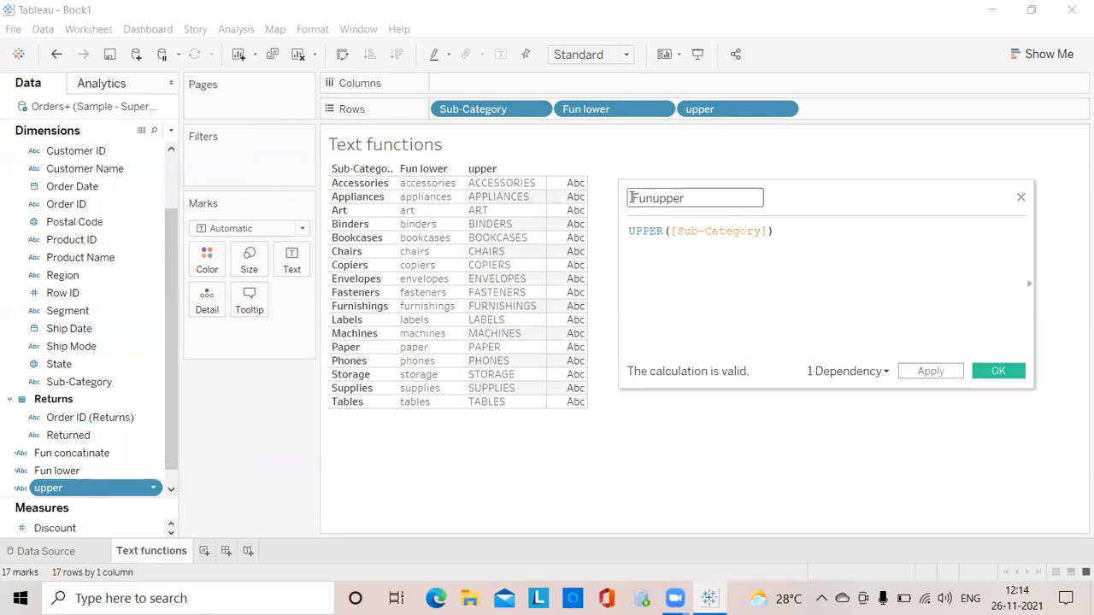
left_click(941, 371)
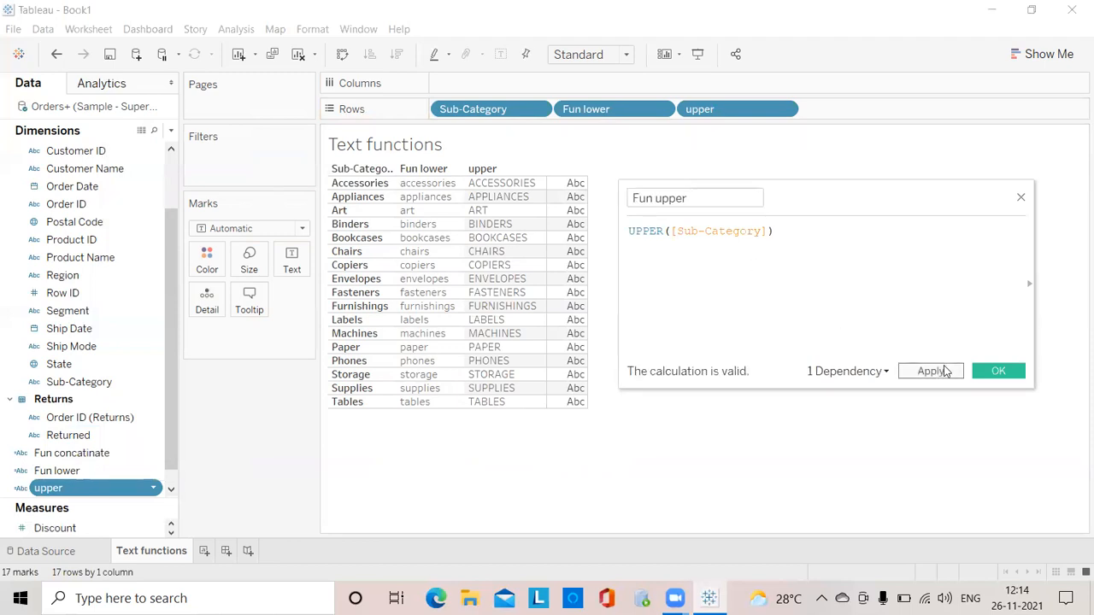
left_click(997, 371)
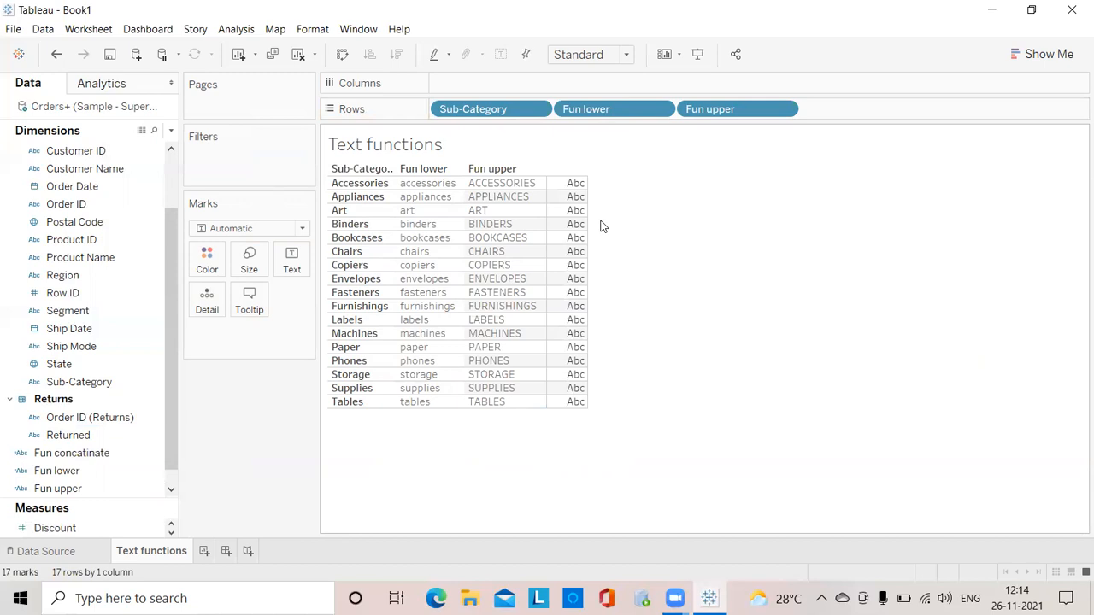
- Remove Fun upper, Fun lower and Sub-Category from Rows and place the Order ID dimension there instead
mouse_move(584, 184)
left_click_drag(733, 108, 727, 294)
left_click_drag(598, 108, 632, 376)
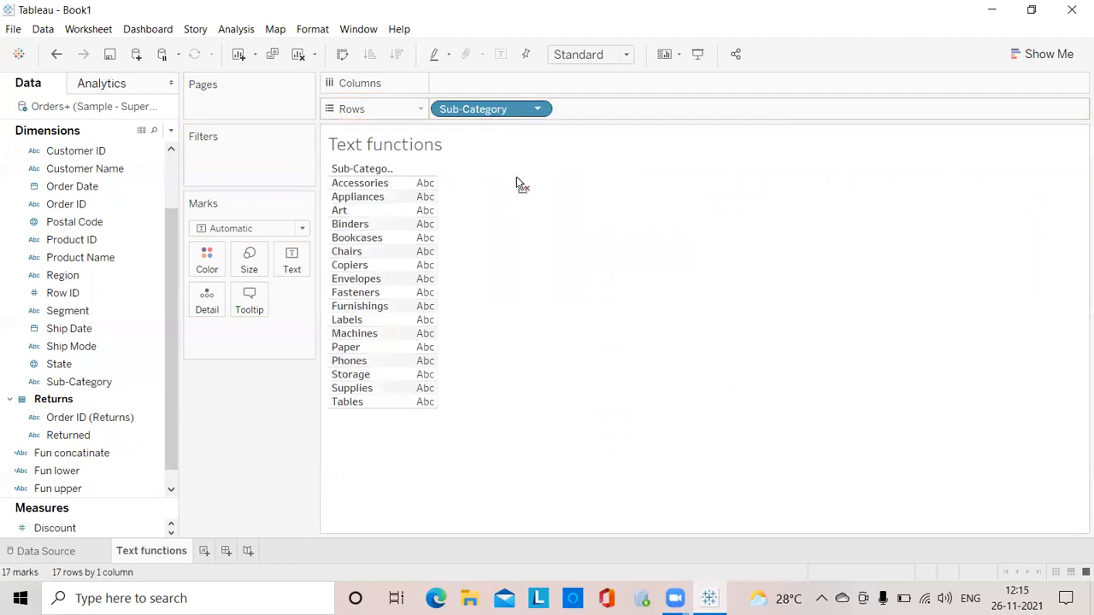
left_click_drag(516, 184, 476, 300)
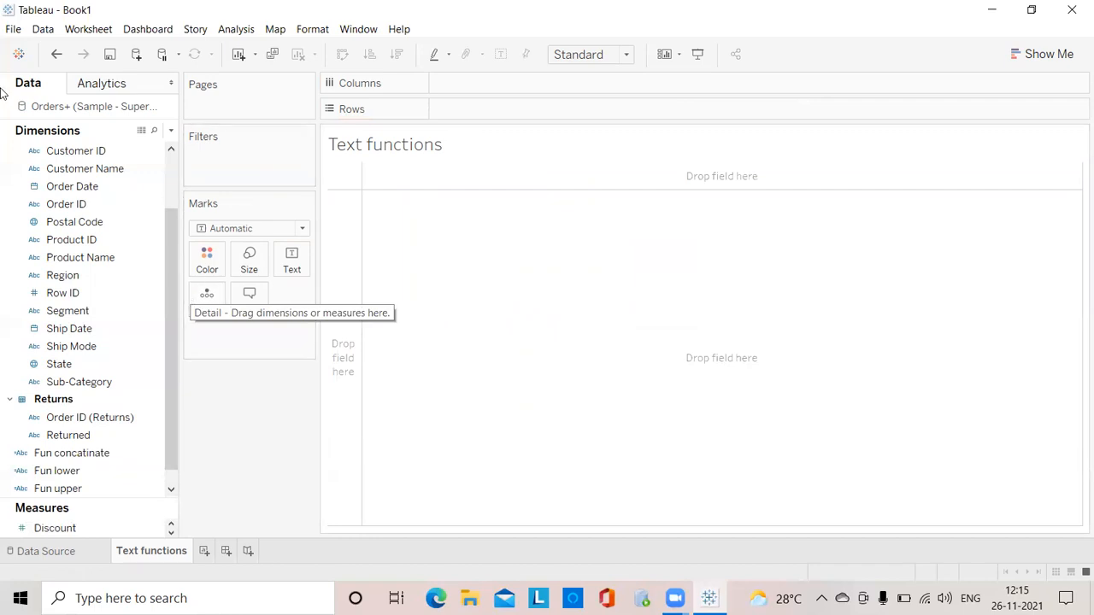
left_click_drag(103, 205, 526, 108)
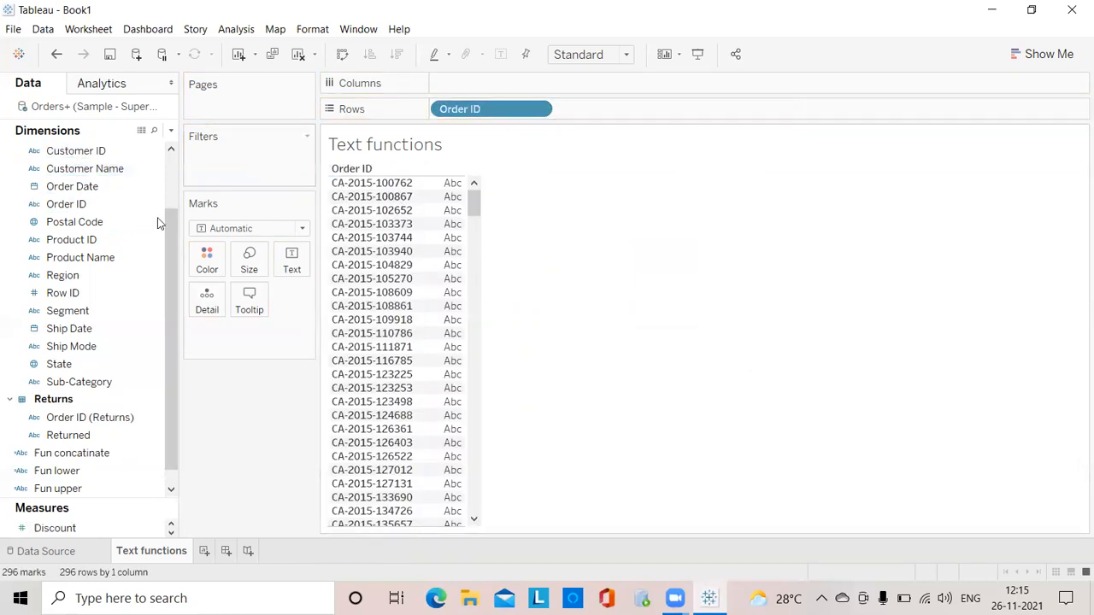
- Create a new calculated field and name it "Fun left"
left_click_drag(173, 276, 173, 305)
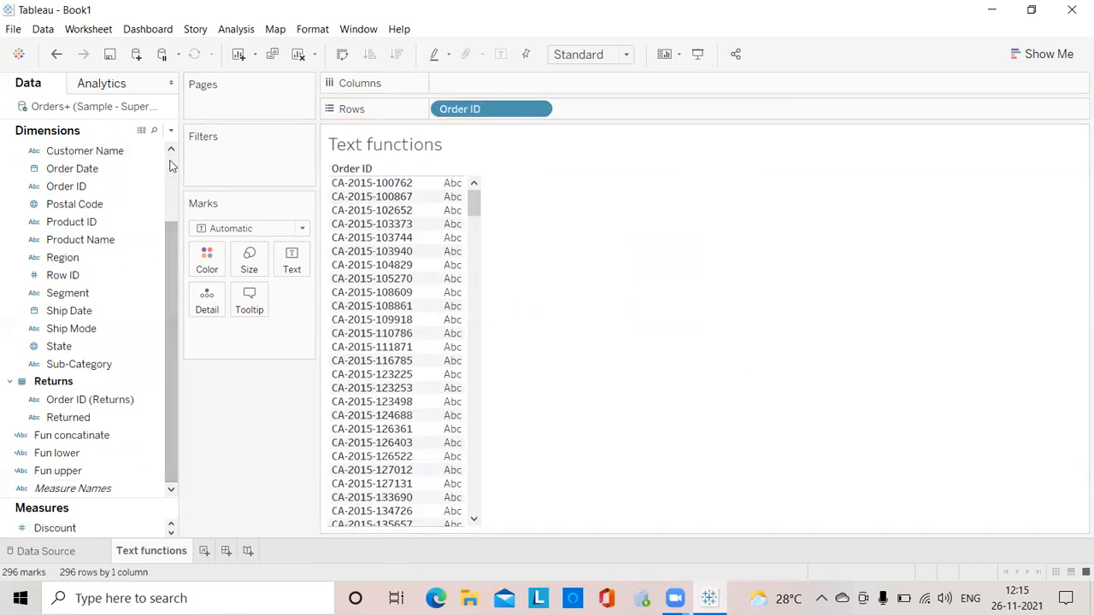
left_click(170, 131)
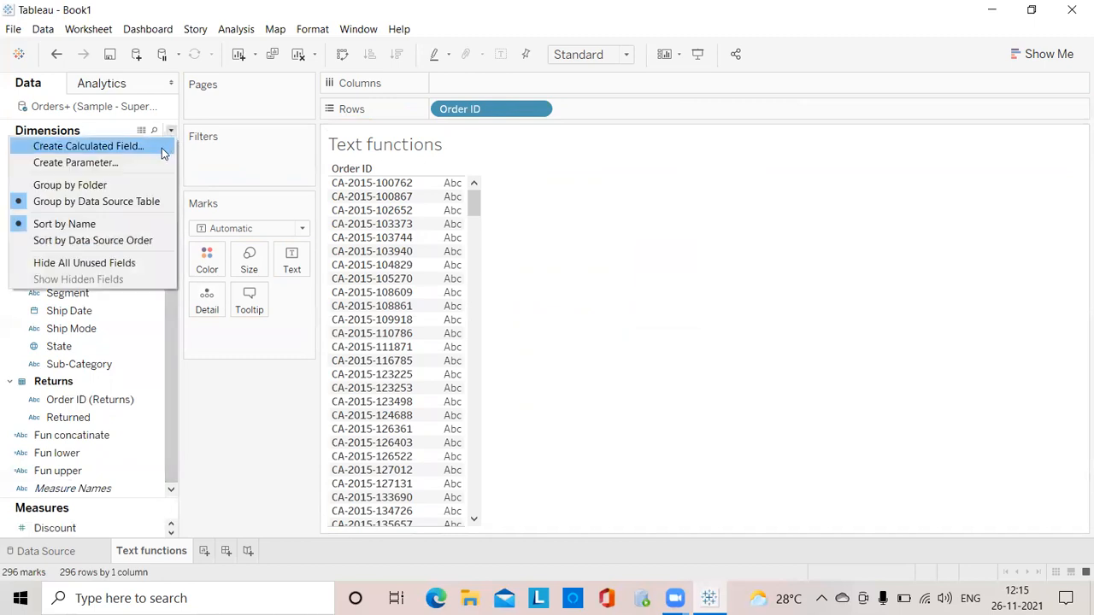
left_click(88, 146)
key("BackSpace")
type("Funle")
key("BackSpace")
key("BackSpace")
type("left")
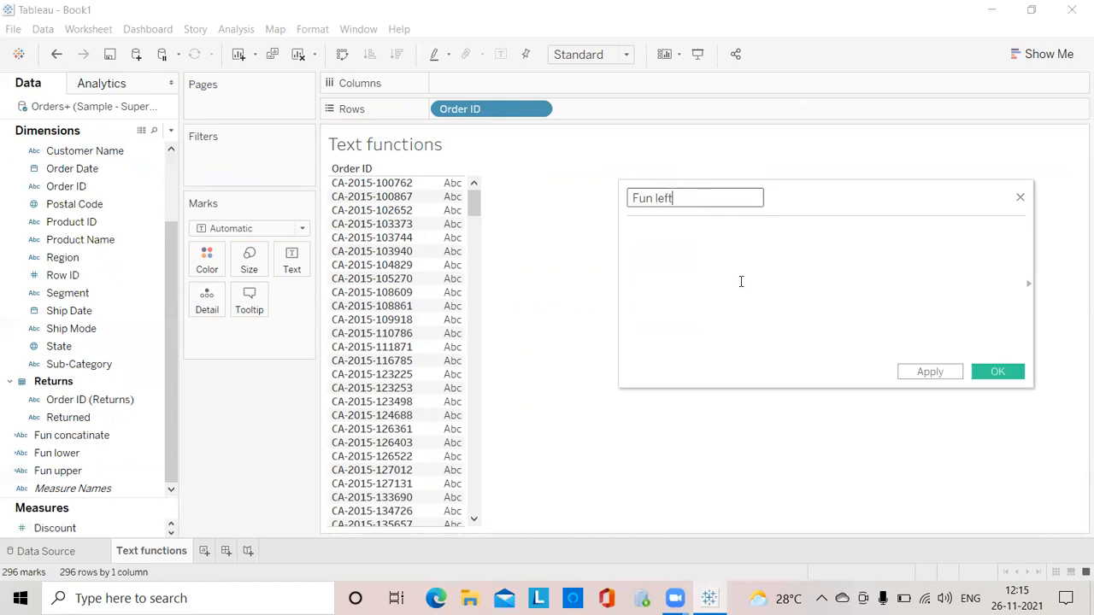
- Enter the formula LEFT([Order ID],2) for Fun left, save it and add the field to Rows after Order ID
left_click(677, 246)
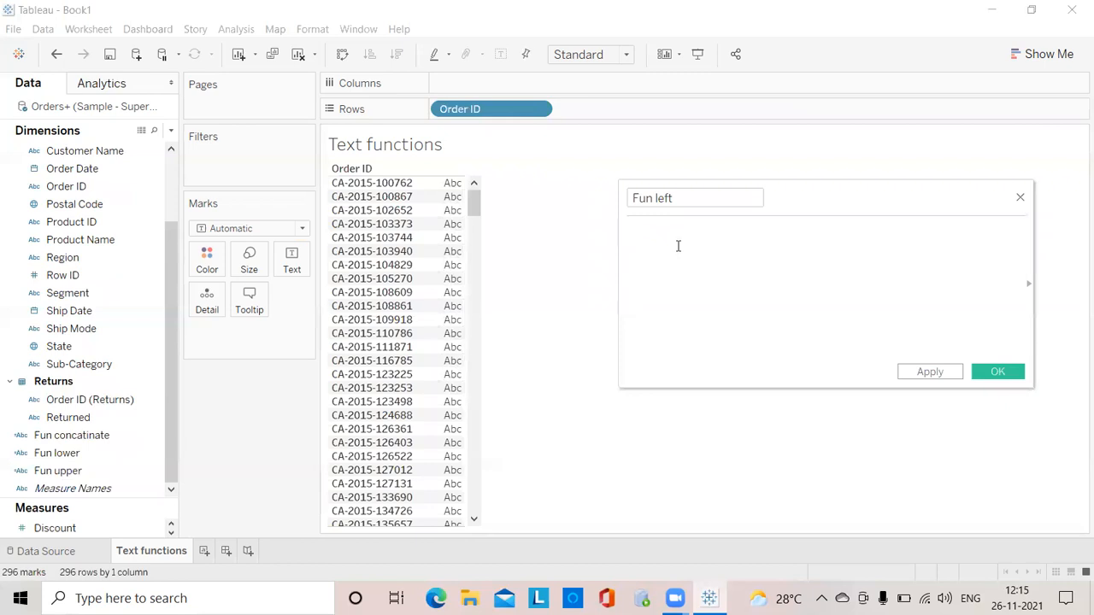
type("lef")
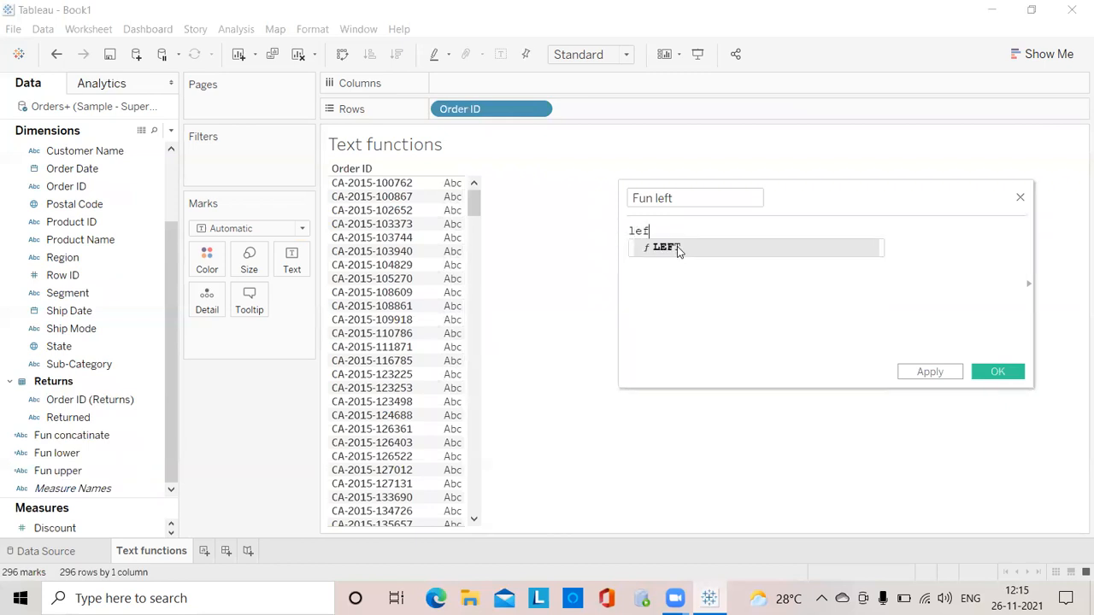
double_click(677, 246)
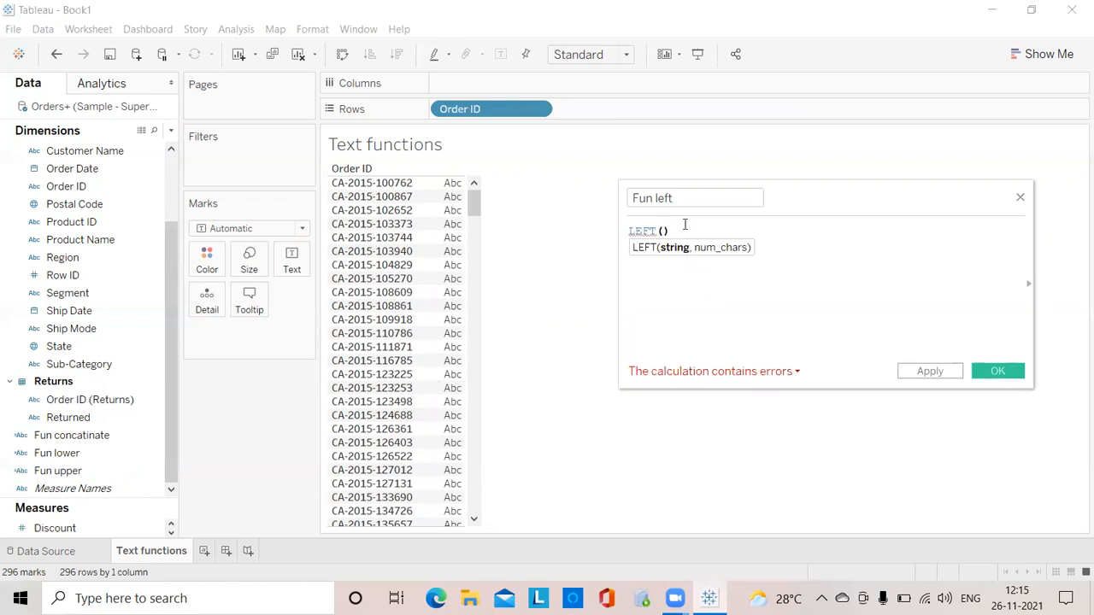
type("or")
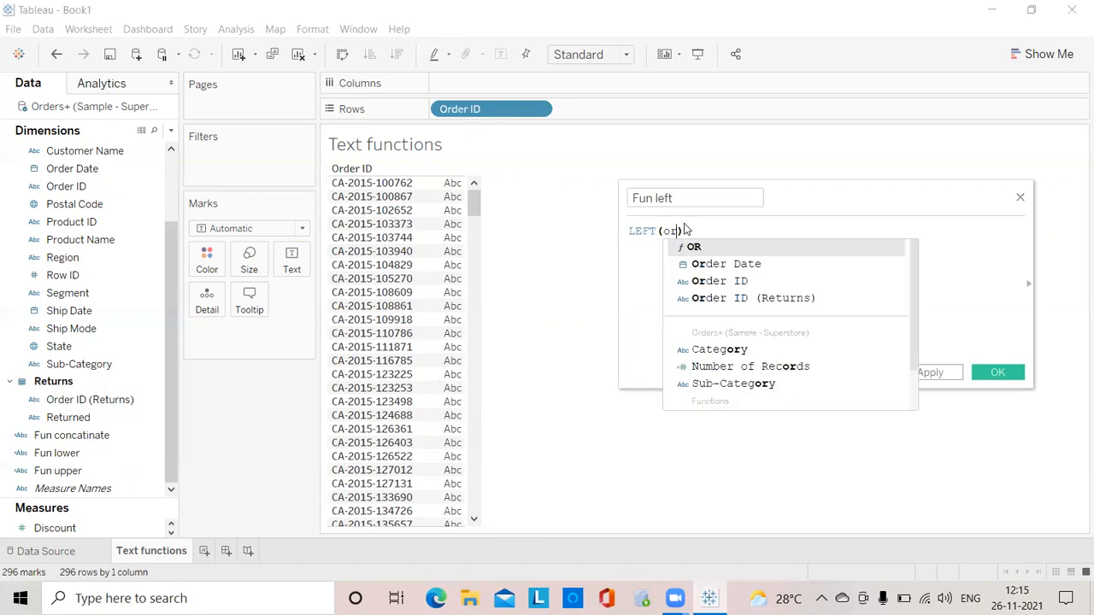
key("Down")
key("Down")
key("Return")
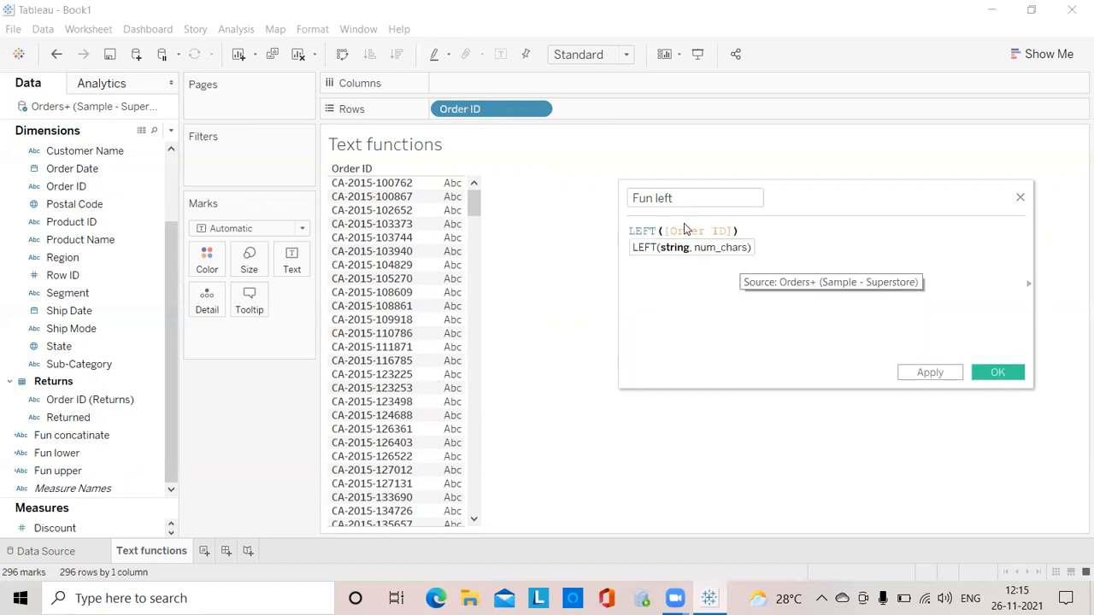
type(",")
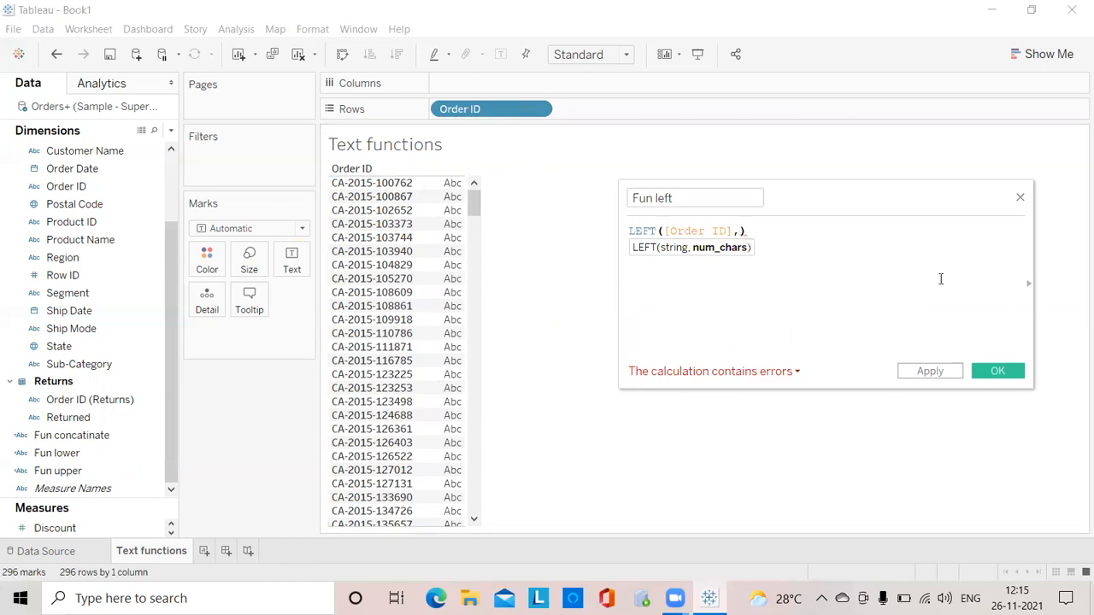
type("2")
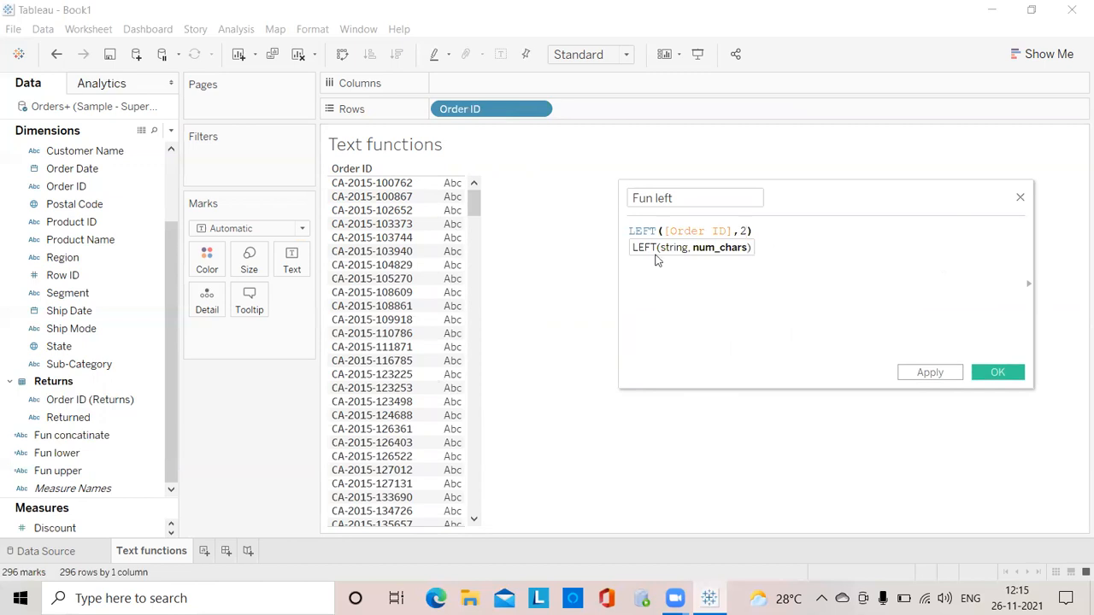
left_click(927, 376)
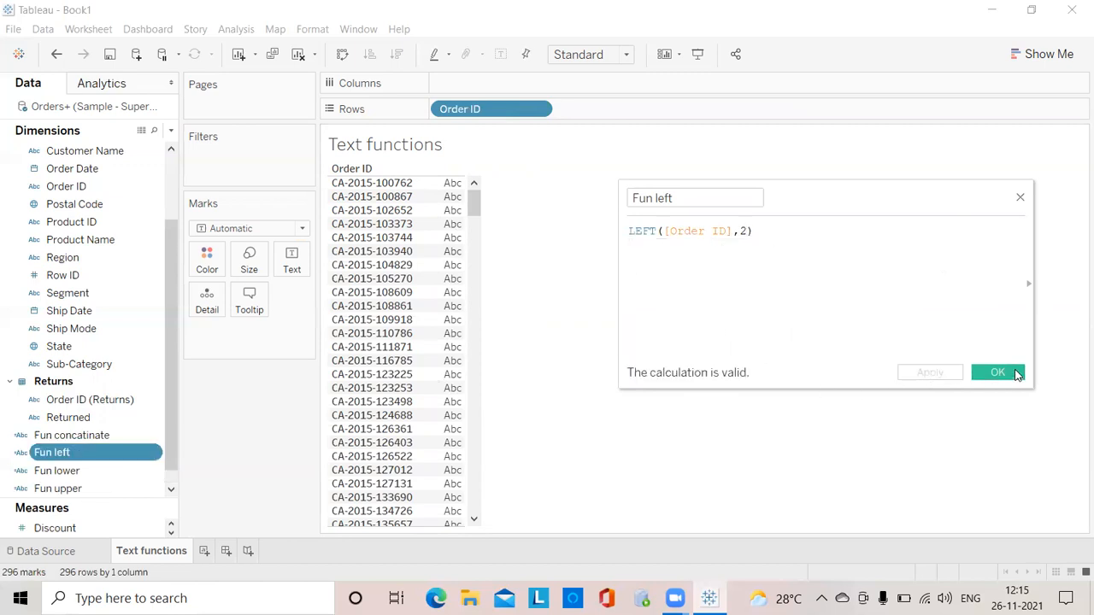
left_click(998, 373)
left_click_drag(101, 461, 636, 116)
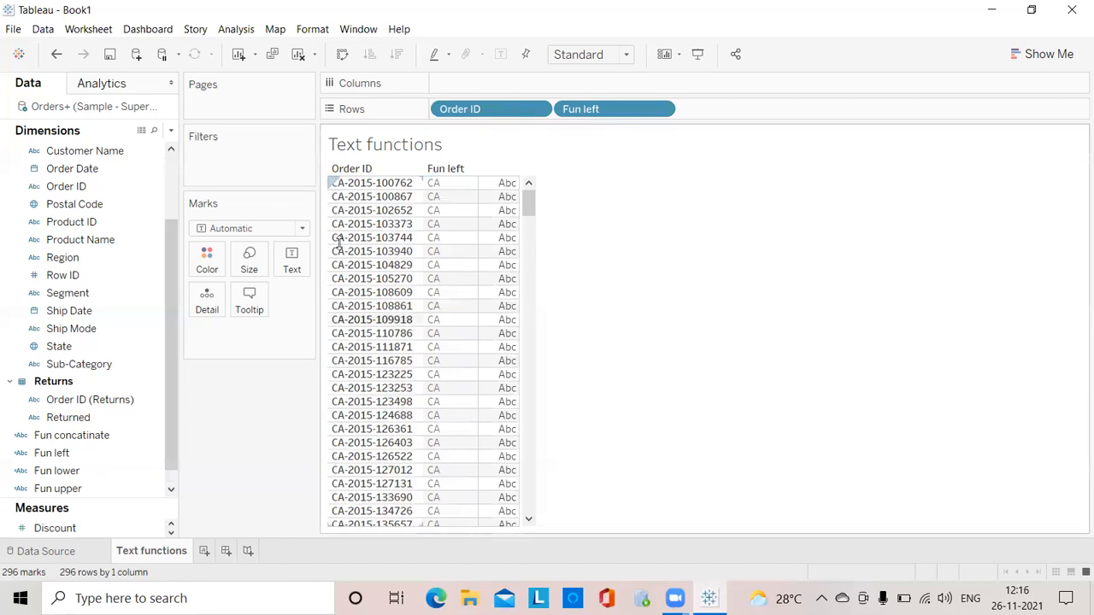
- Create a new calculated field and name it "Fun right"
left_click(171, 131)
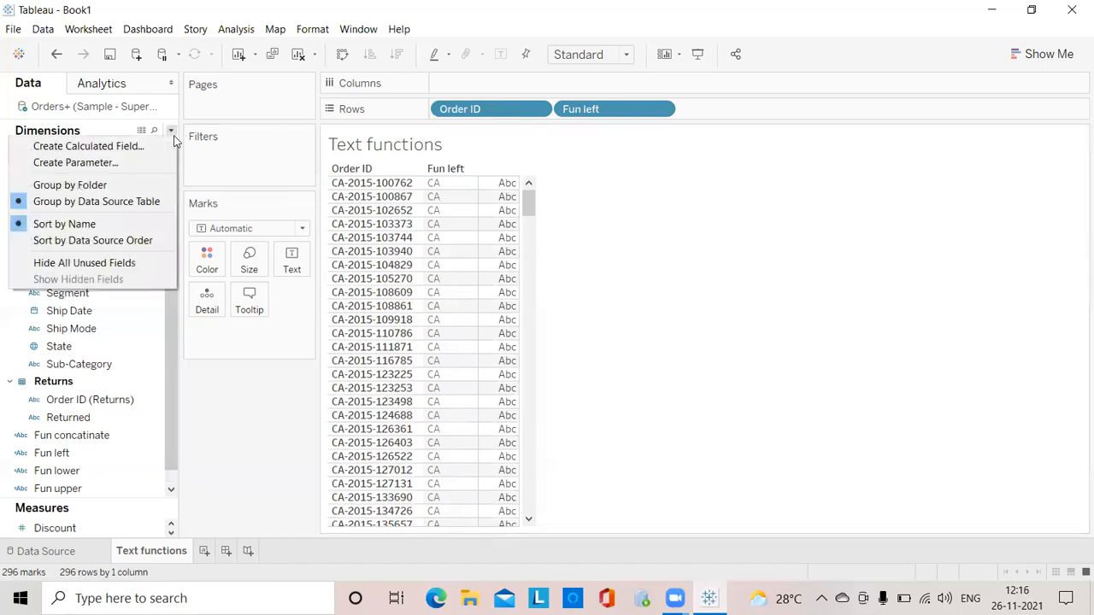
left_click(132, 147)
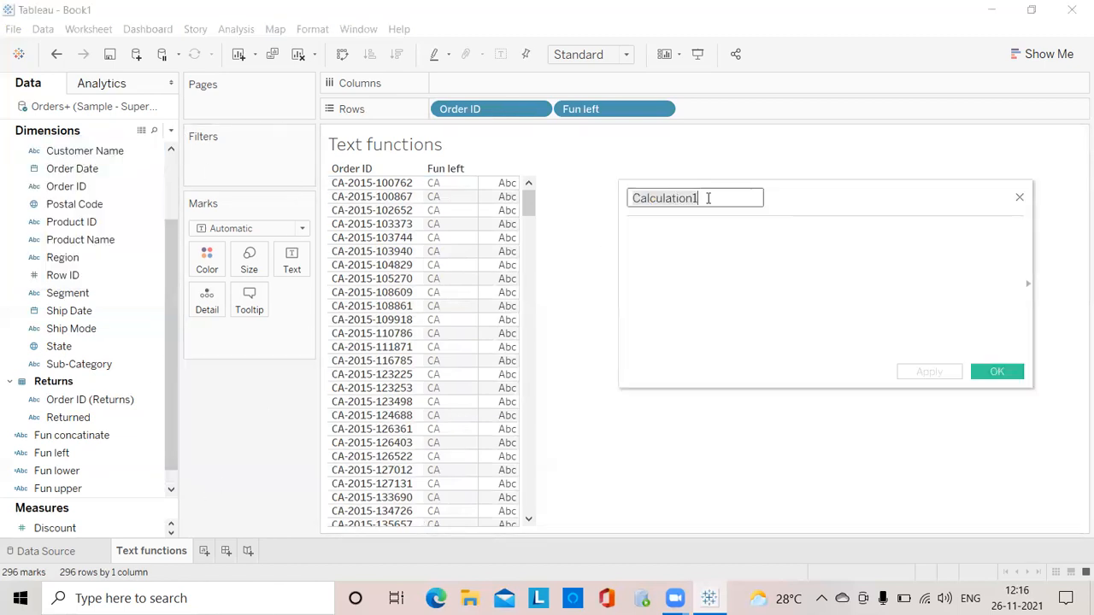
type("Fun")
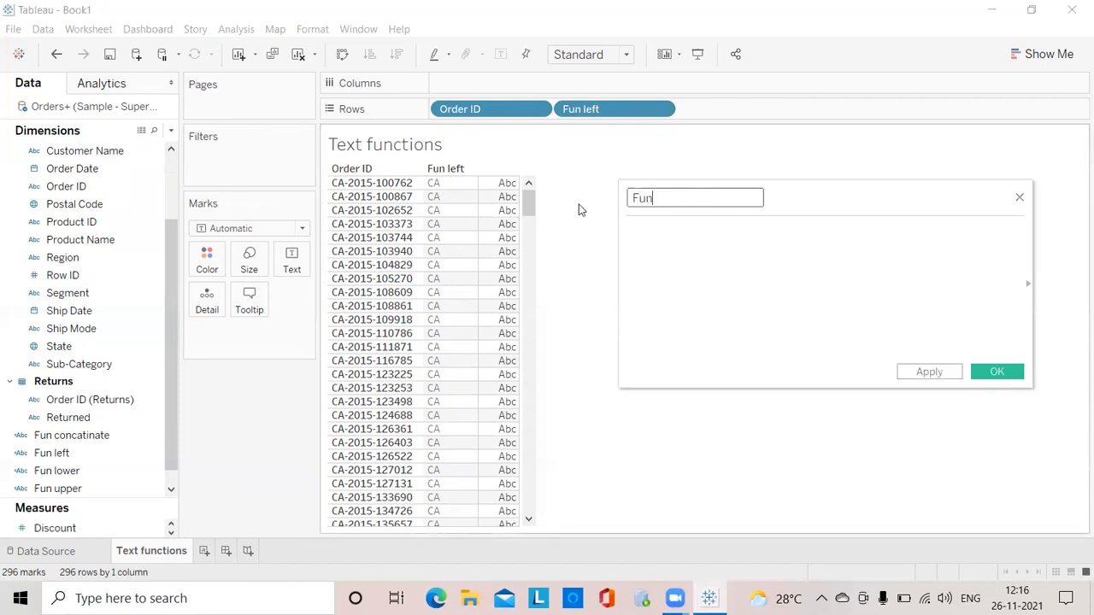
type(" right")
- Enter the formula RIGHT([Order ID],6) for Fun right, save it and add the field to Rows after Fun left
left_click(648, 233)
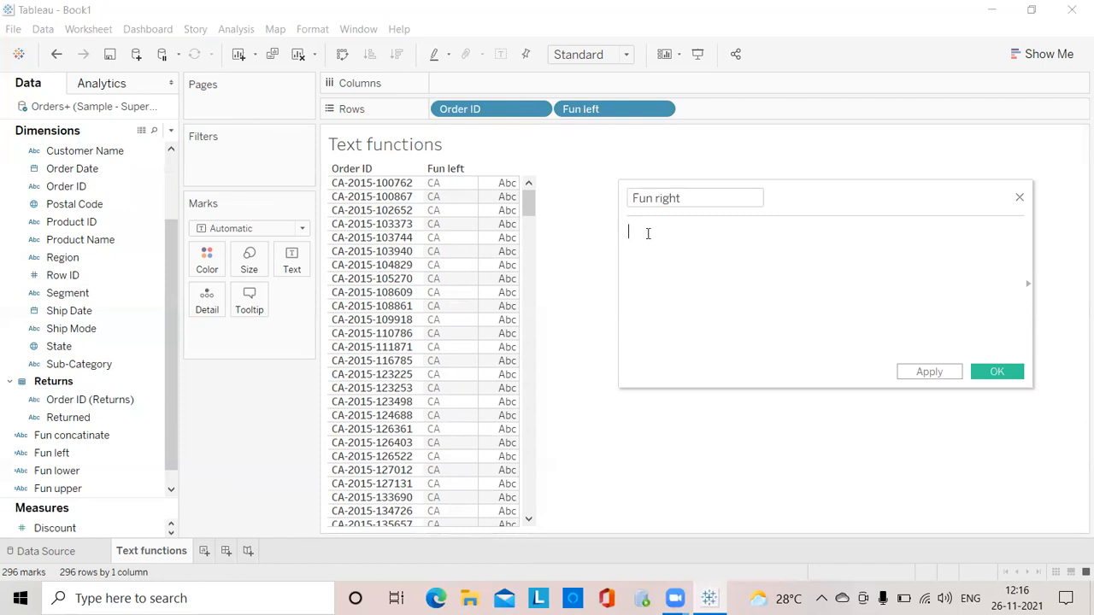
type("RI")
key("Return")
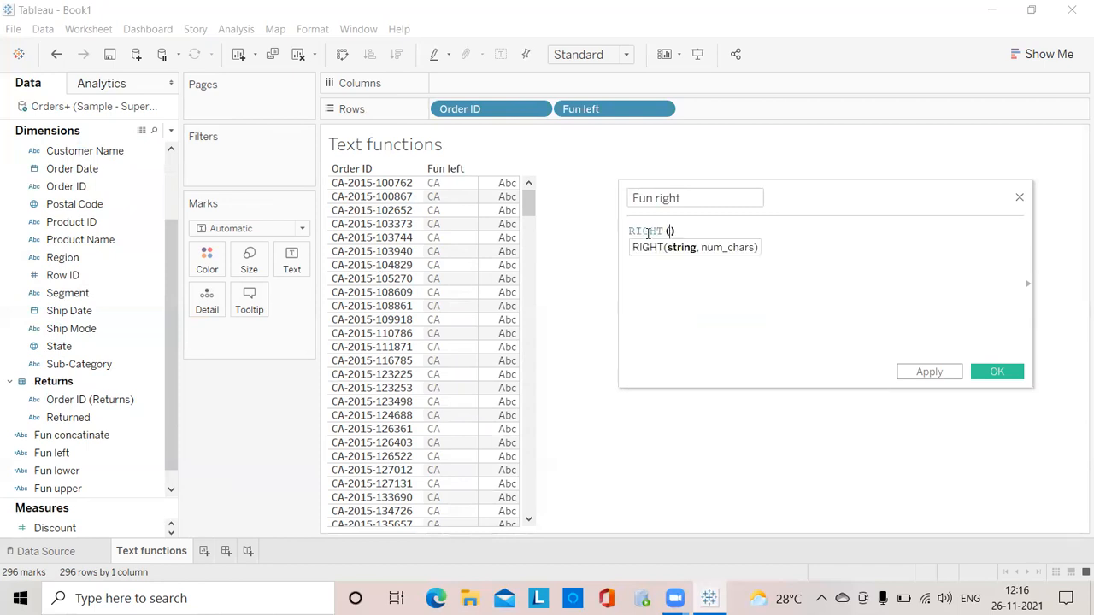
type("orde")
key("Down")
key("Return")
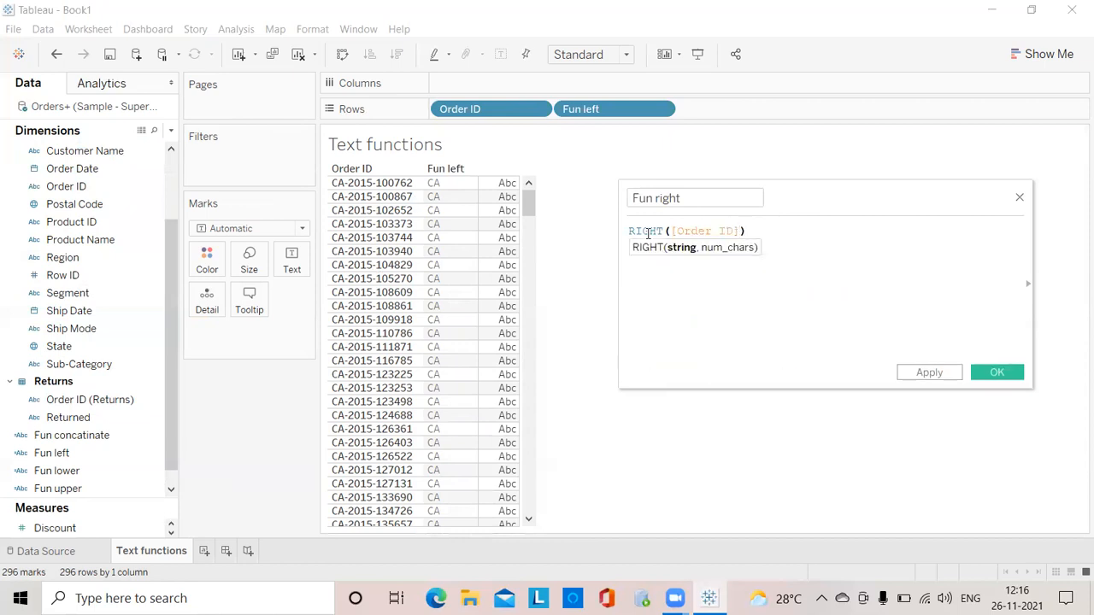
type(",")
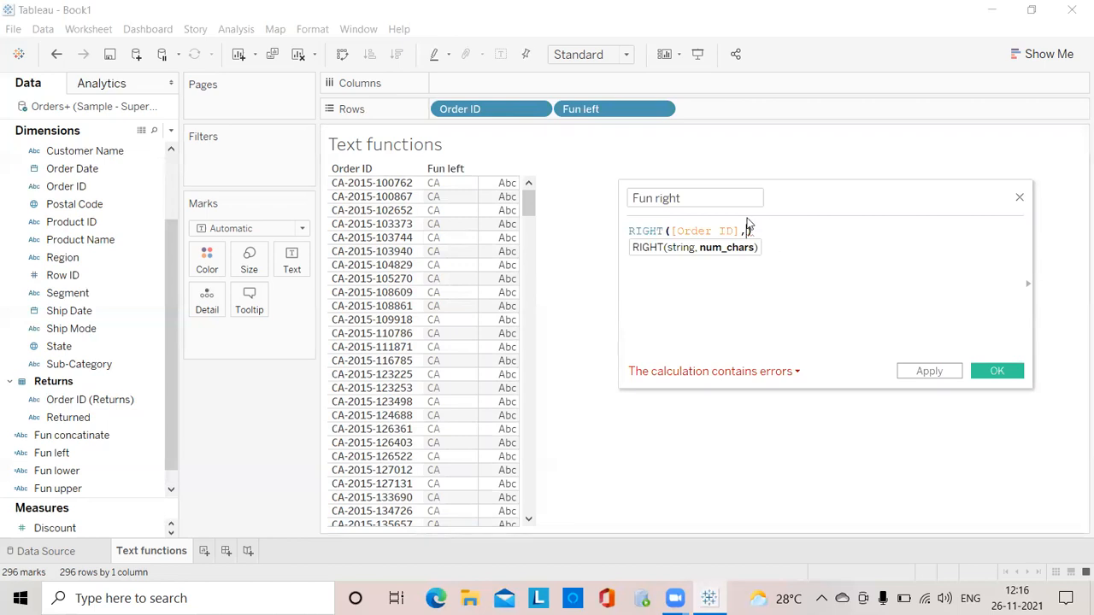
type("6")
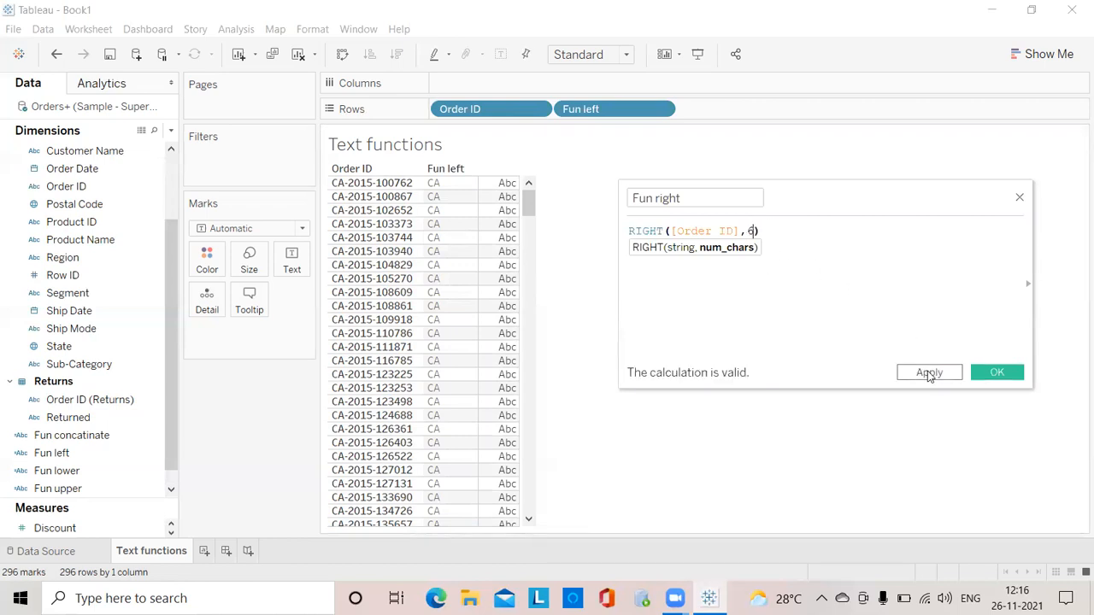
left_click(929, 375)
left_click(991, 376)
left_click_drag(86, 487, 747, 108)
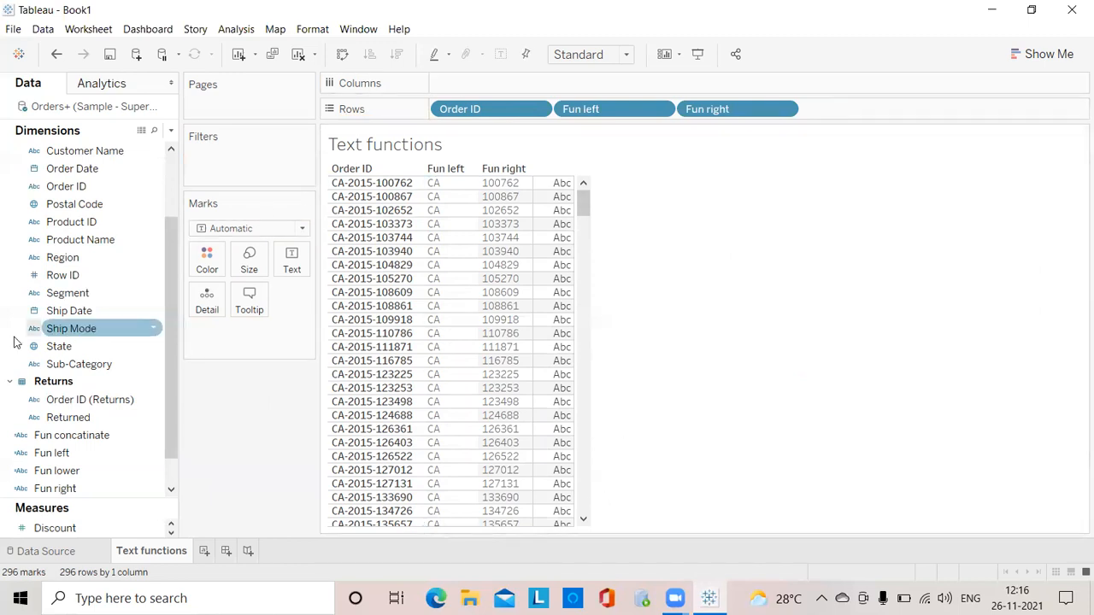
- Create a new calculated field and name it "Fun mid"
left_click(171, 130)
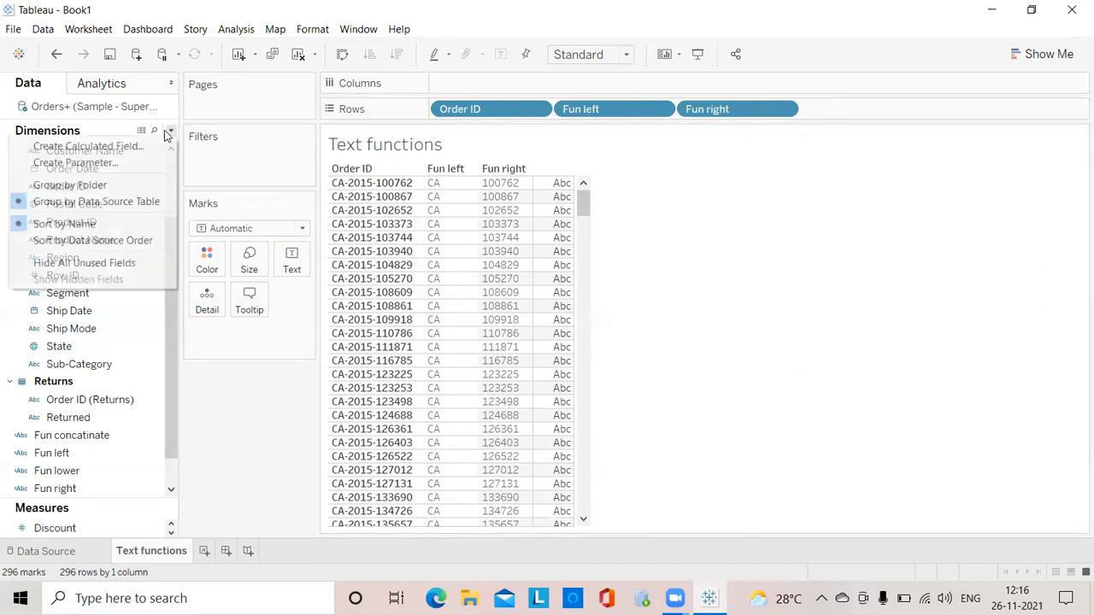
left_click(148, 146)
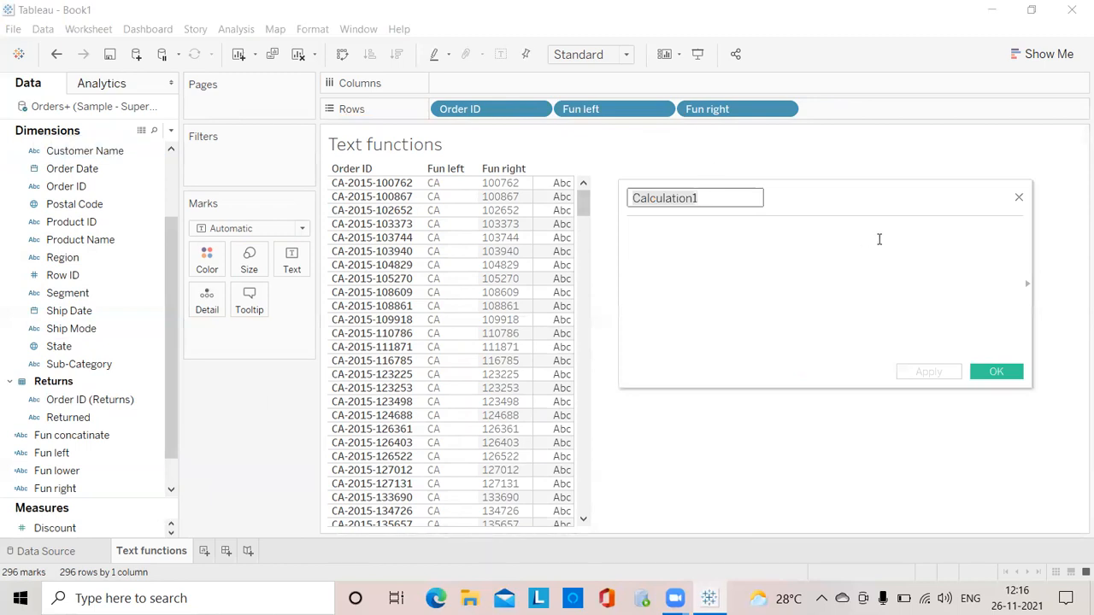
key("BackSpace")
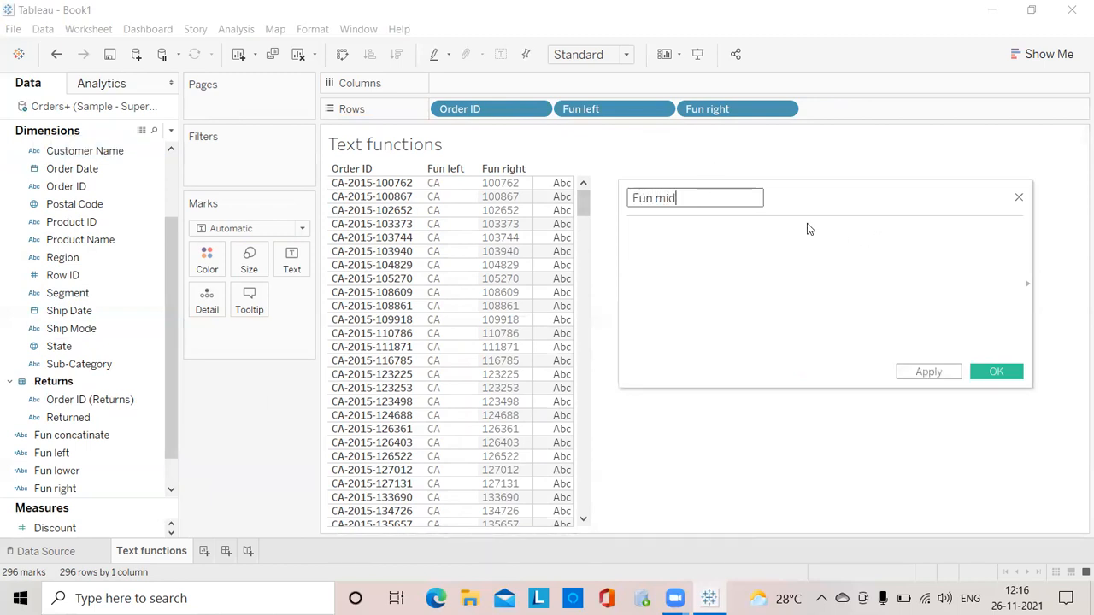
- Enter the formula MID([Order ID],4,4) for the Fun mid calculated field
left_click(731, 245)
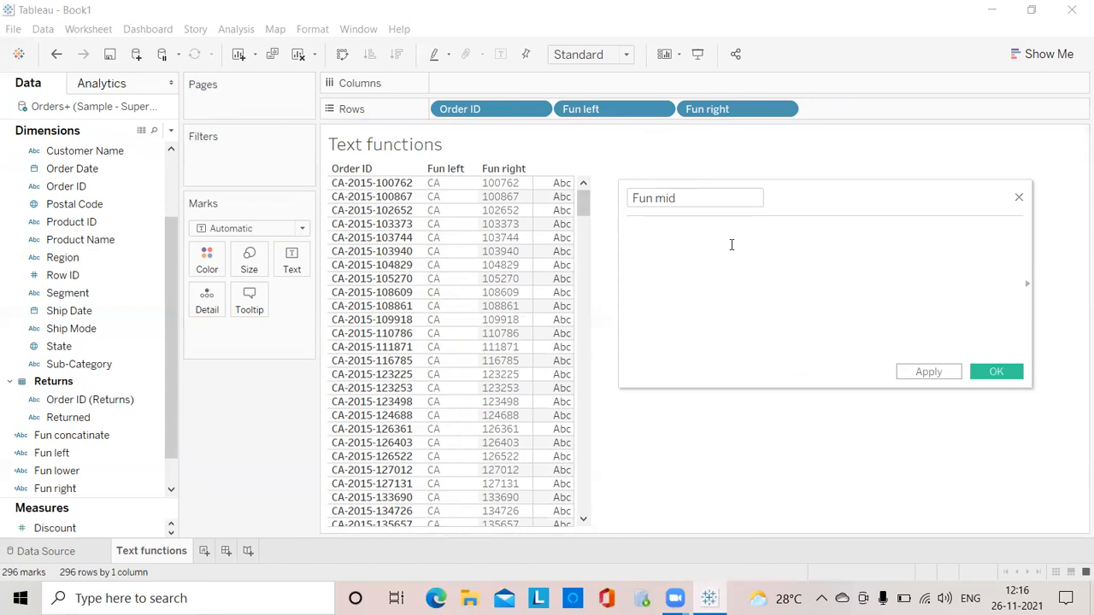
type("mi")
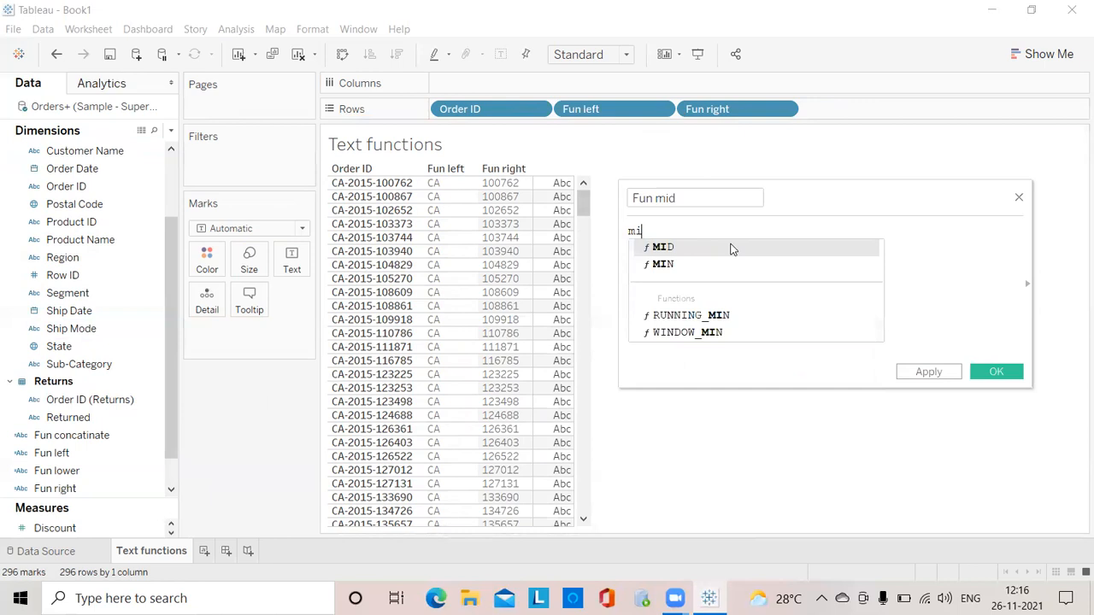
key("Return")
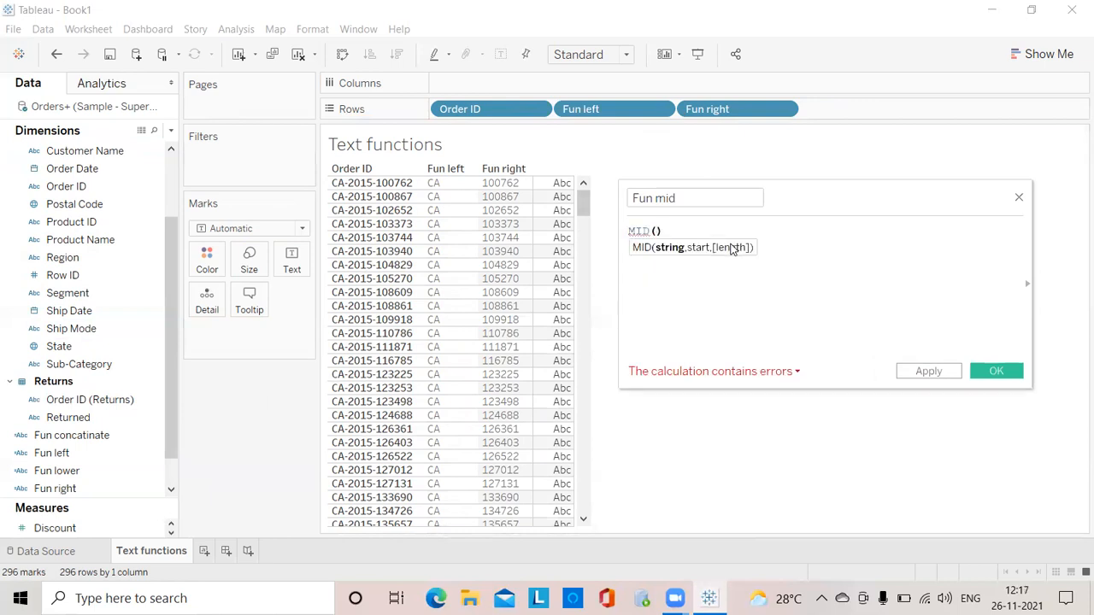
type("ord")
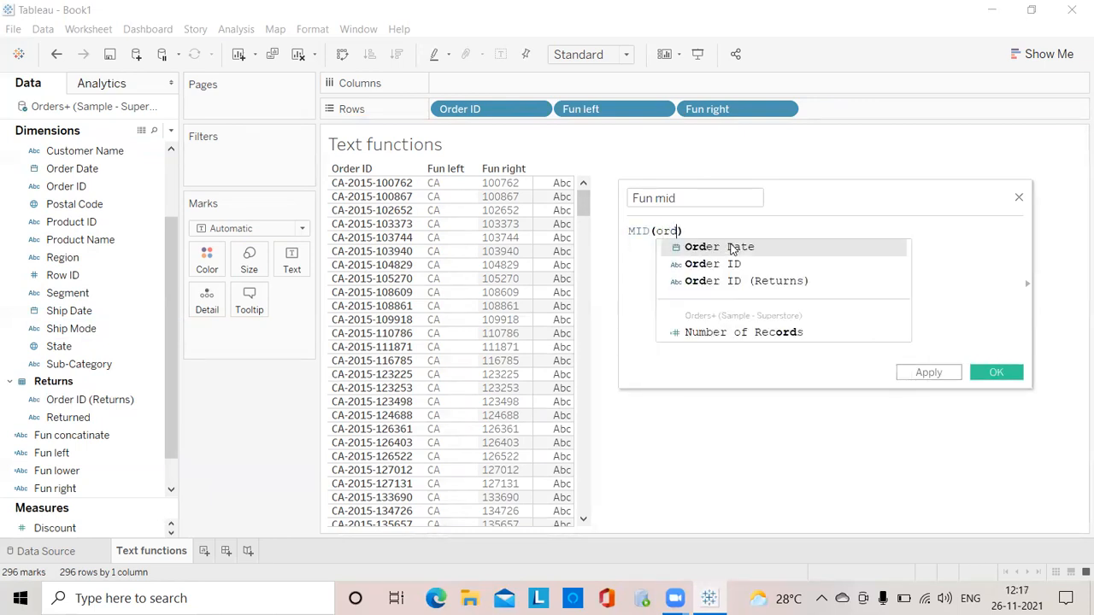
left_click(733, 264)
type(",")
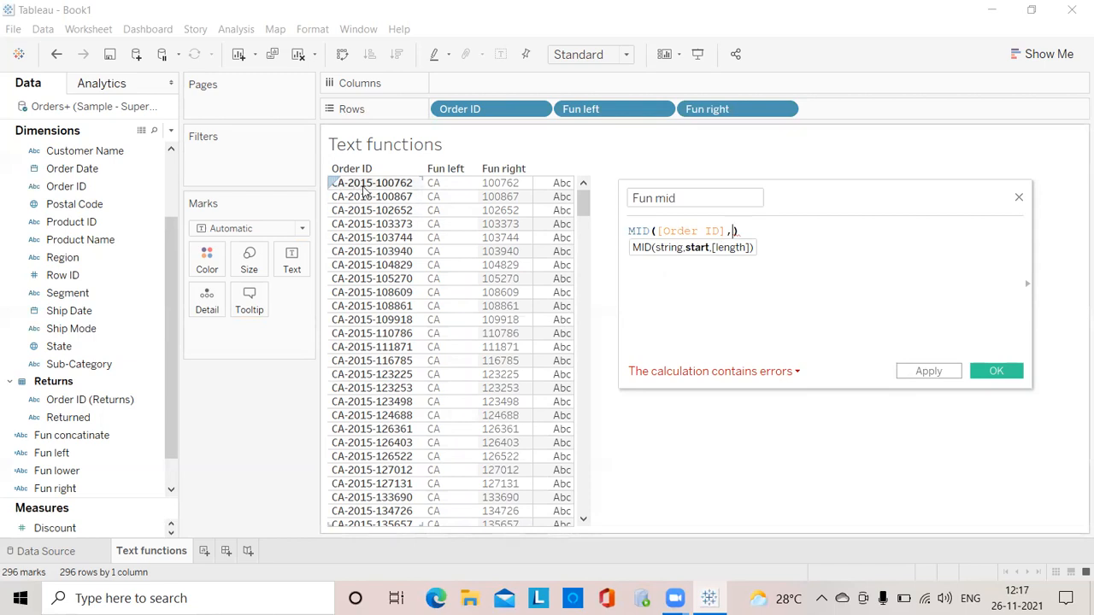
type("4")
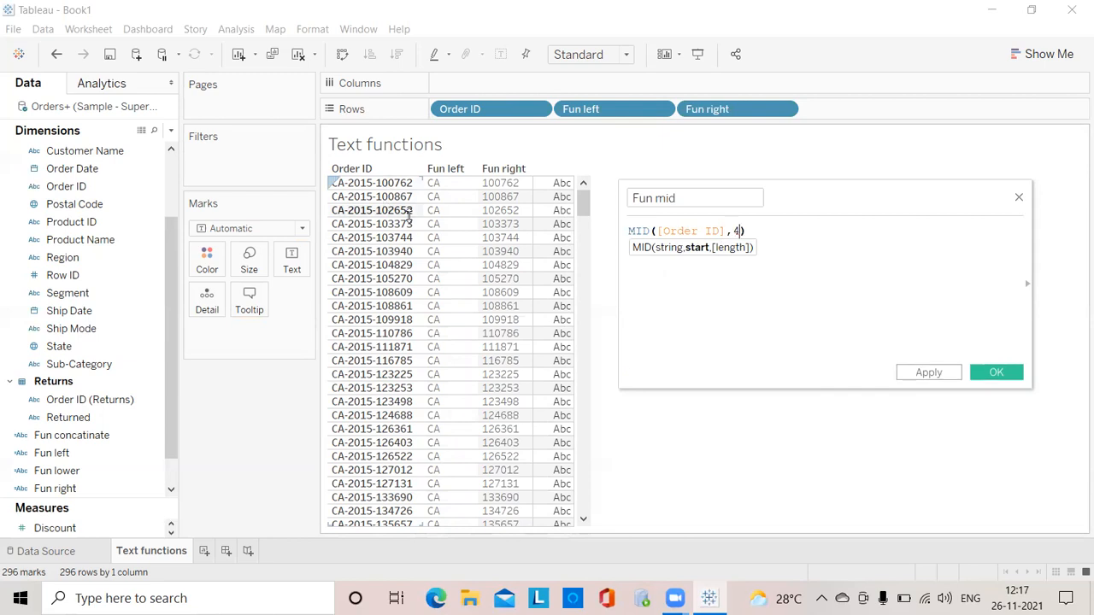
type(",")
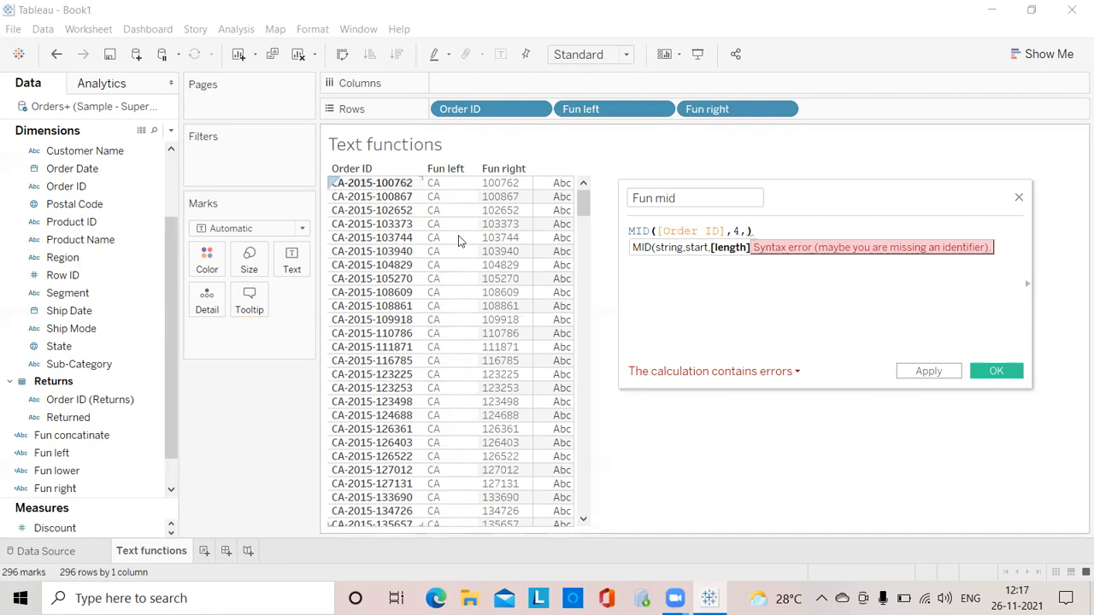
type("4")
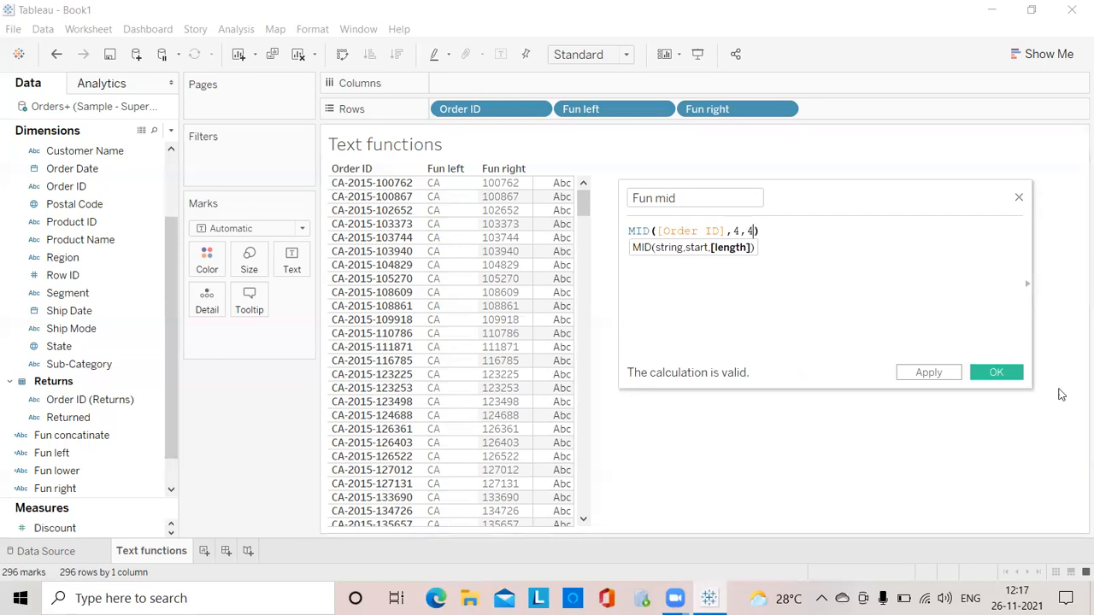
- Save the Fun mid calculation and add the field to Rows after Fun right
left_click(944, 378)
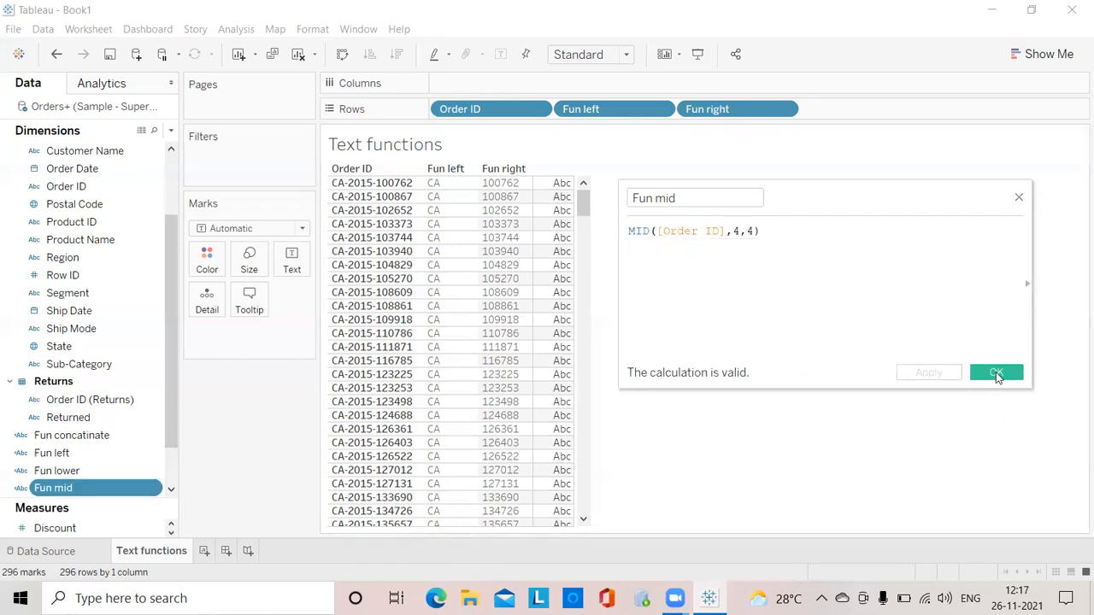
left_click(995, 373)
left_click_drag(51, 491, 838, 110)
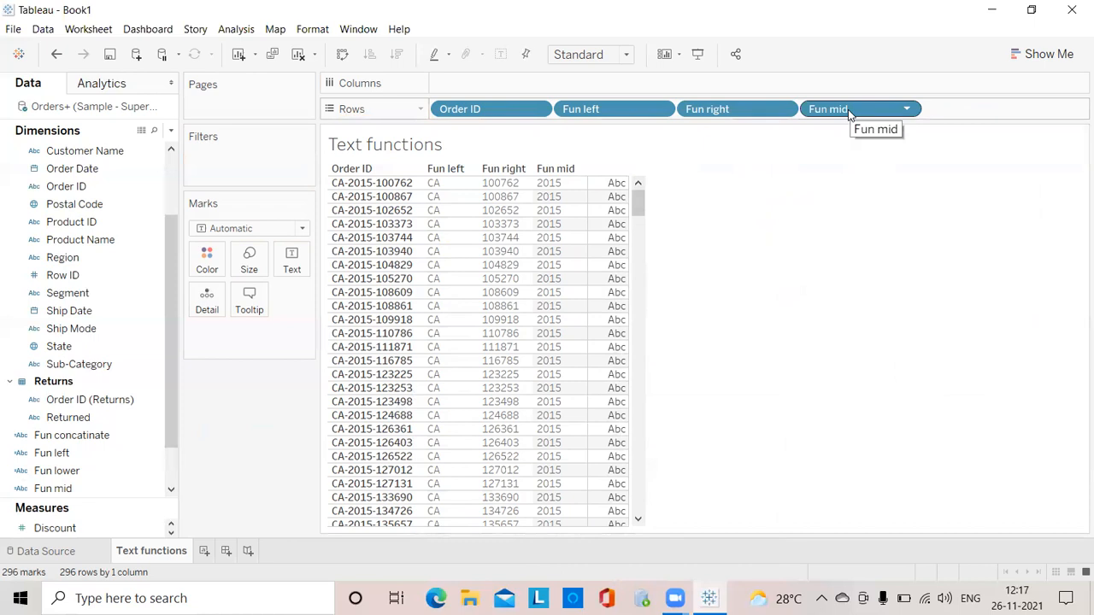
- Remove all fields from Rows and place Customer Name there instead
left_click_drag(847, 110, 763, 213)
left_click_drag(735, 109, 736, 332)
left_click_drag(593, 115, 537, 188)
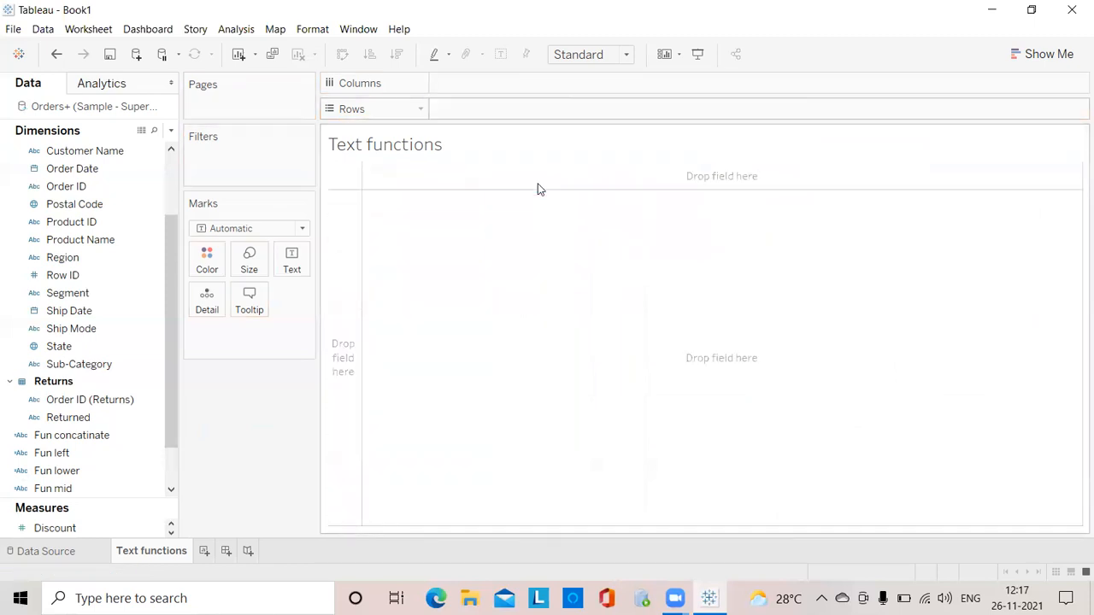
left_click_drag(149, 151, 509, 109)
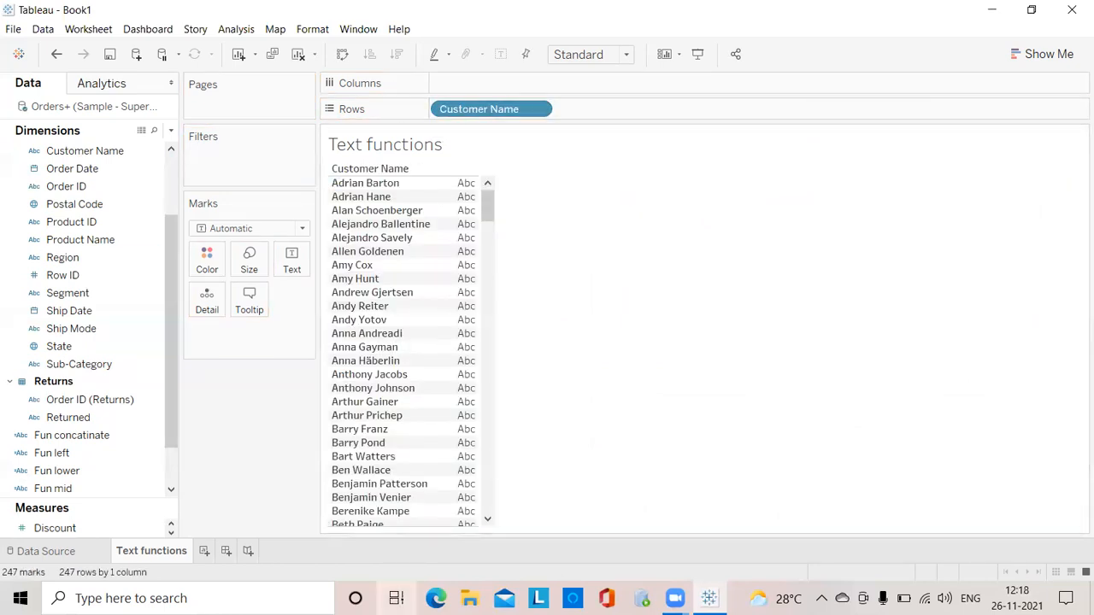
- Create a new calculated field and name it "Fun split"
left_click(171, 131)
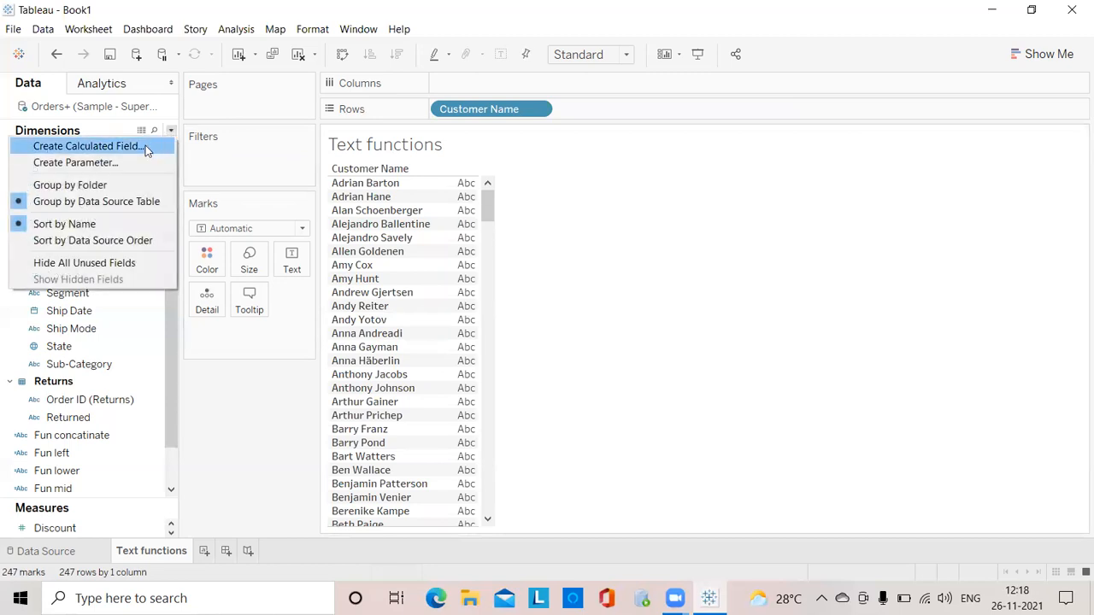
left_click(146, 150)
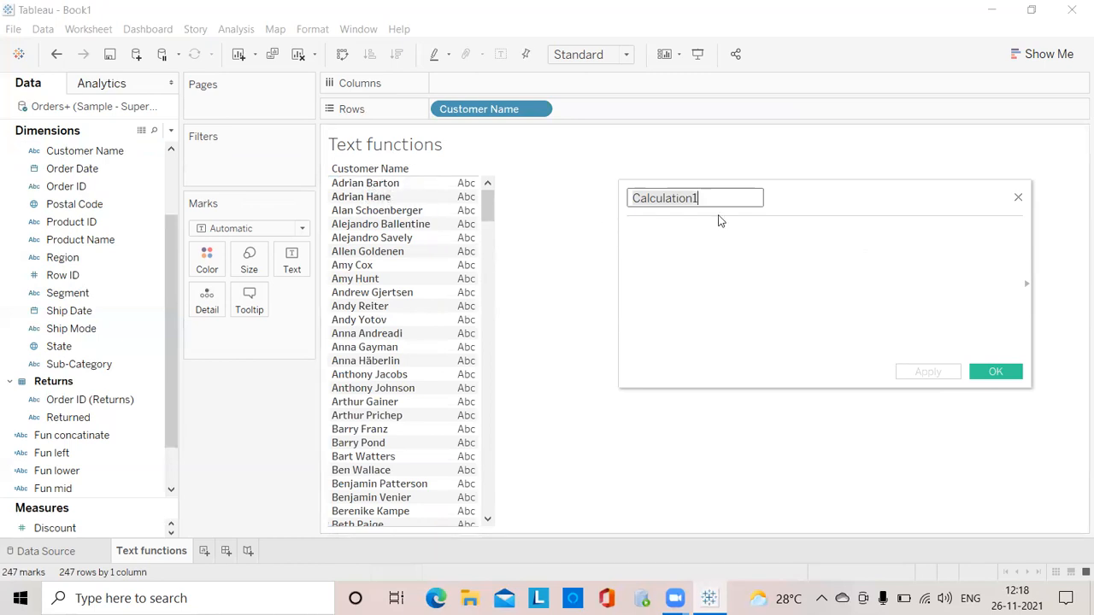
key("ctrl+a")
key("BackSpace")
type("split")
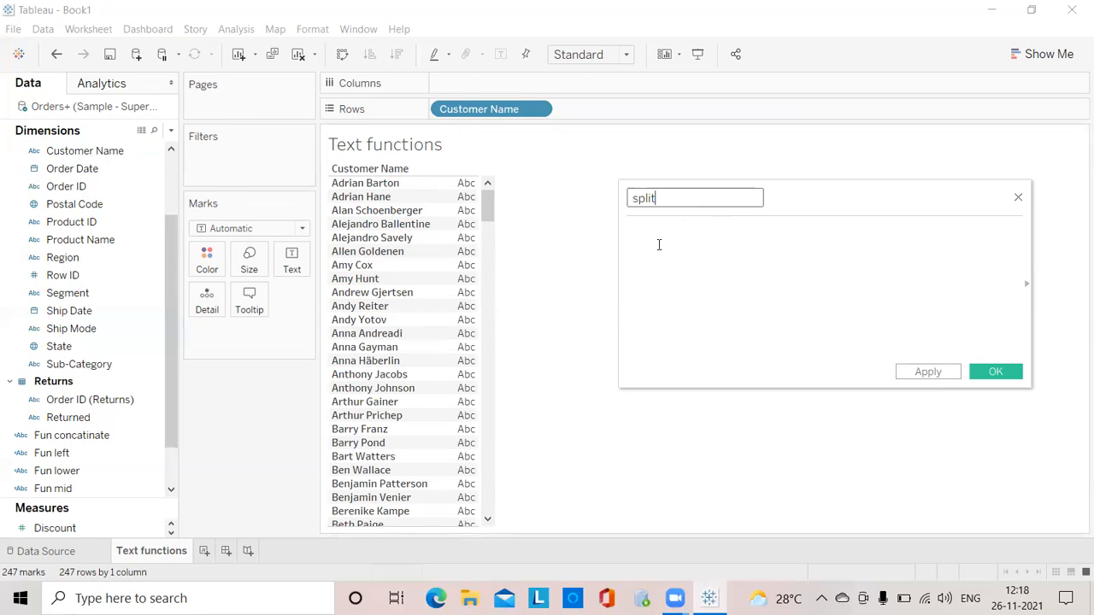
left_click(647, 251)
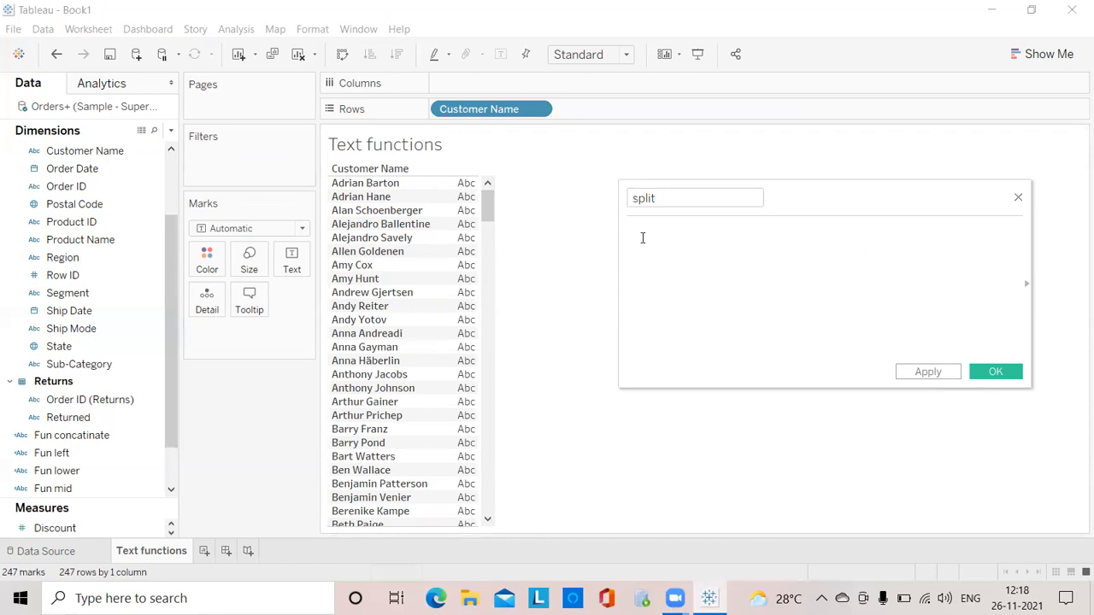
left_click(632, 198)
type("Fun")
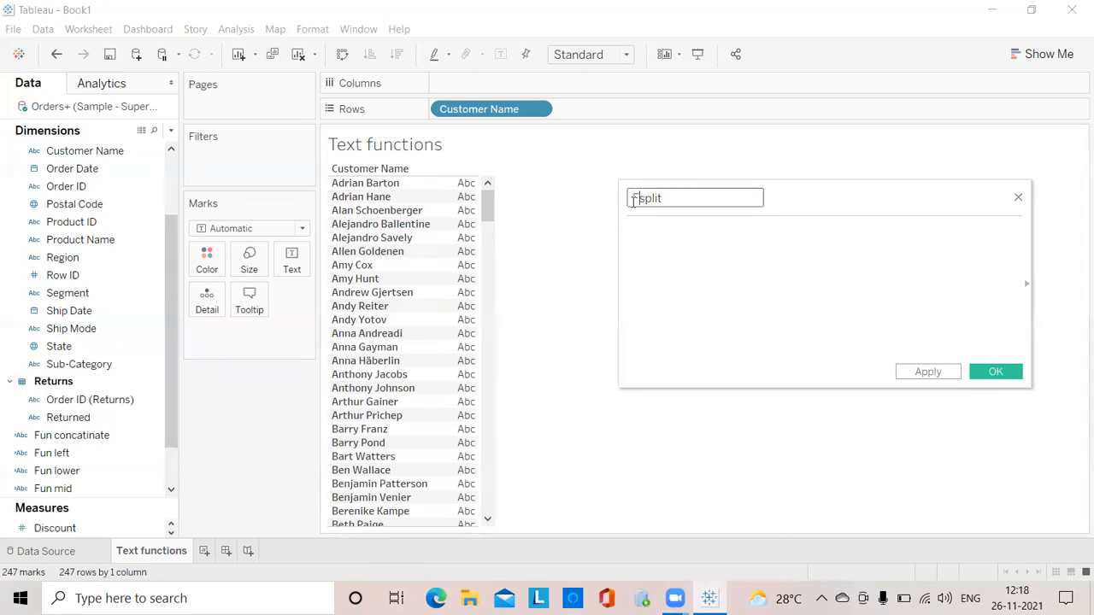
- Enter the formula SPLIT([Customer Name]," ",1) for the Fun split calculated field
left_click(648, 239)
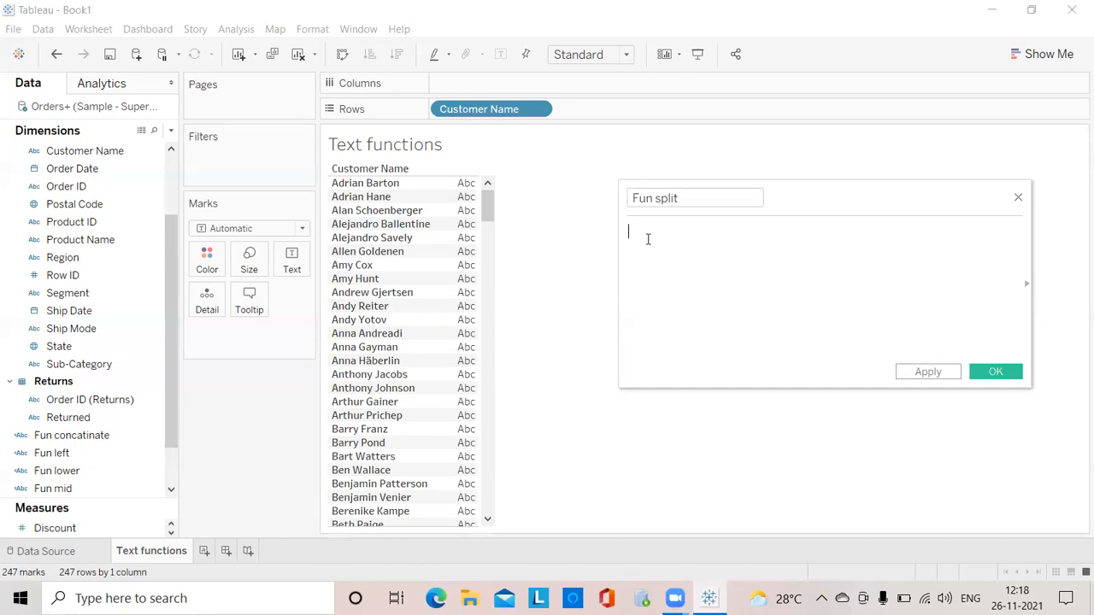
type("spl")
key("Return")
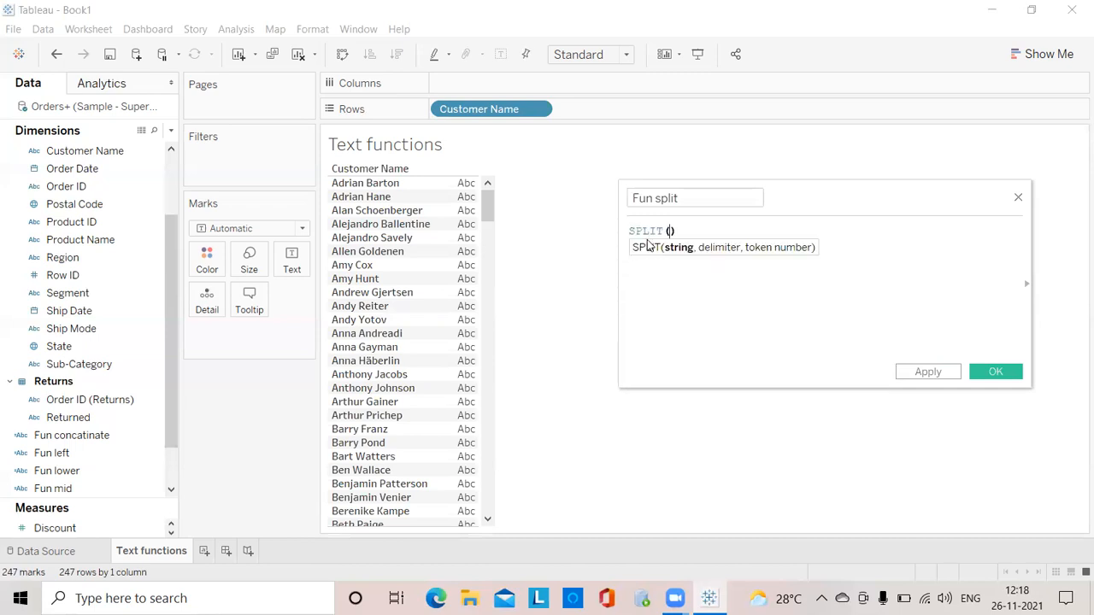
type("cu")
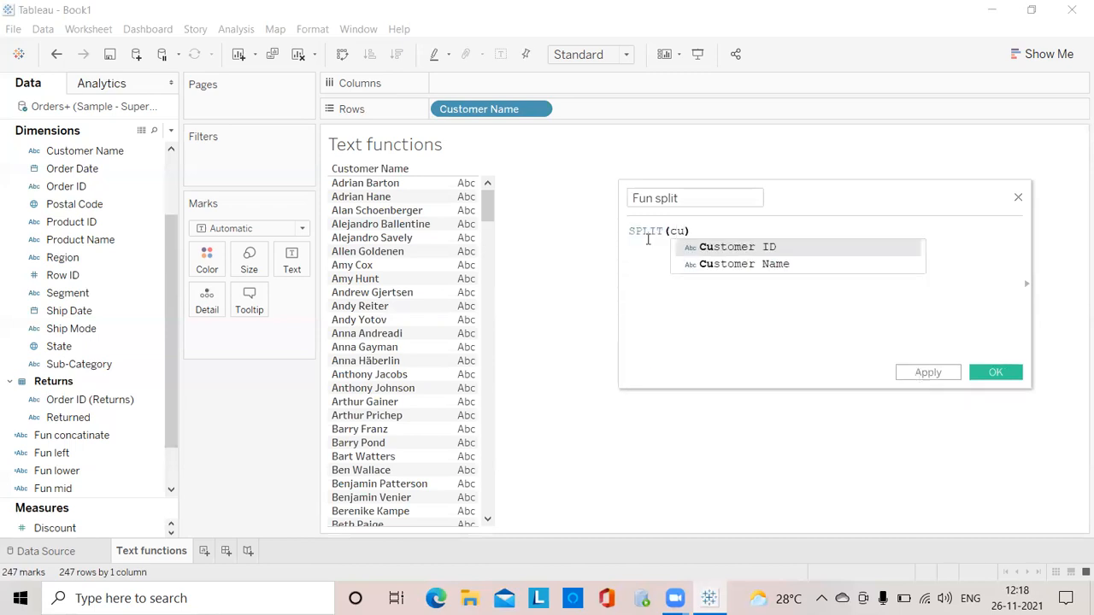
left_click(758, 264)
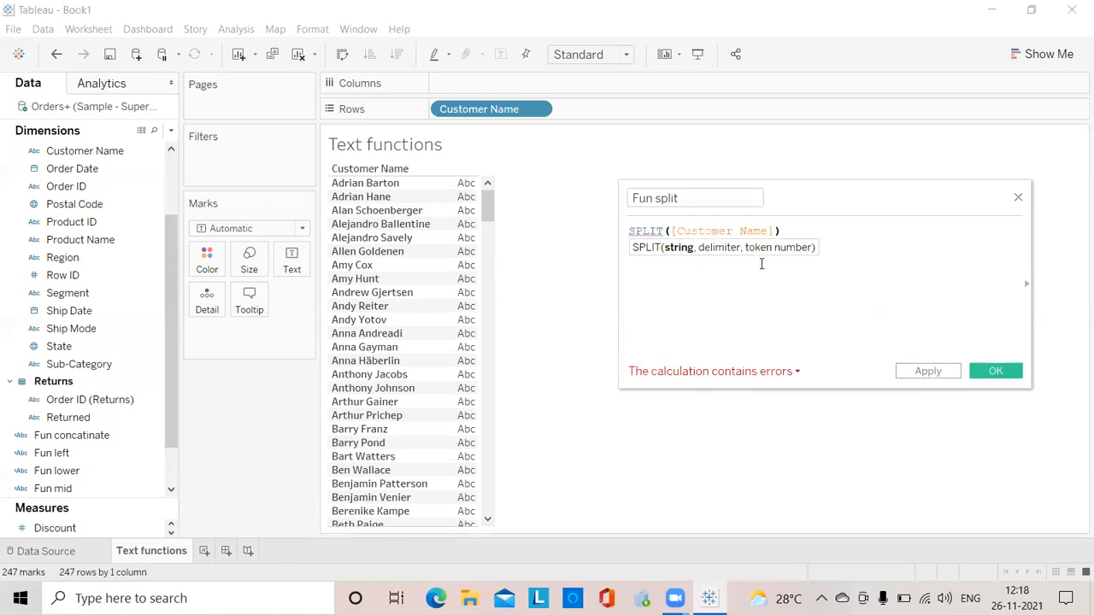
type(",\"")
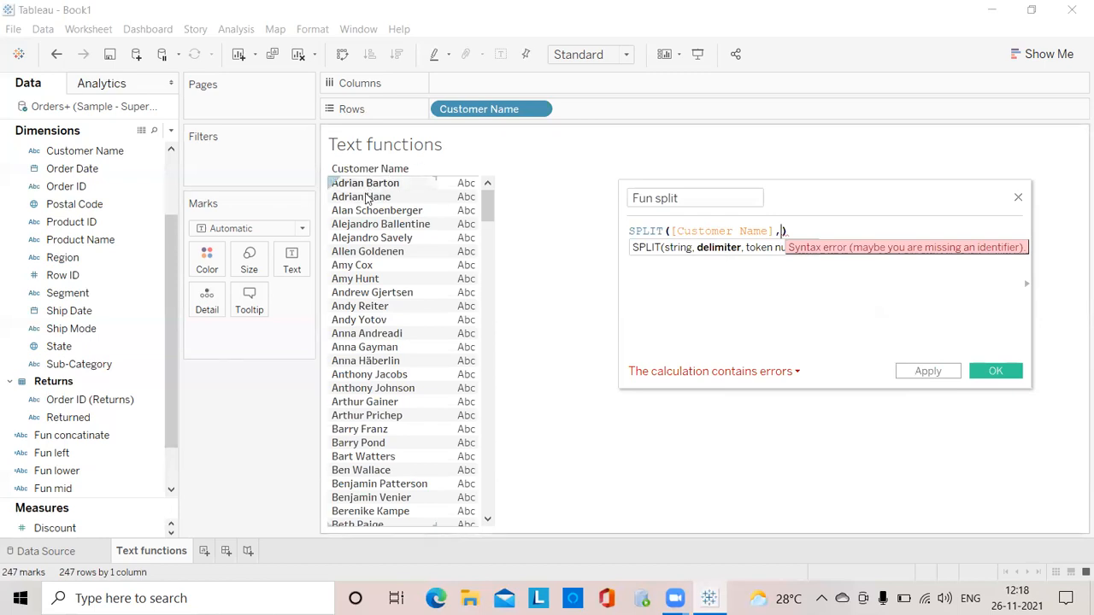
type(" \"")
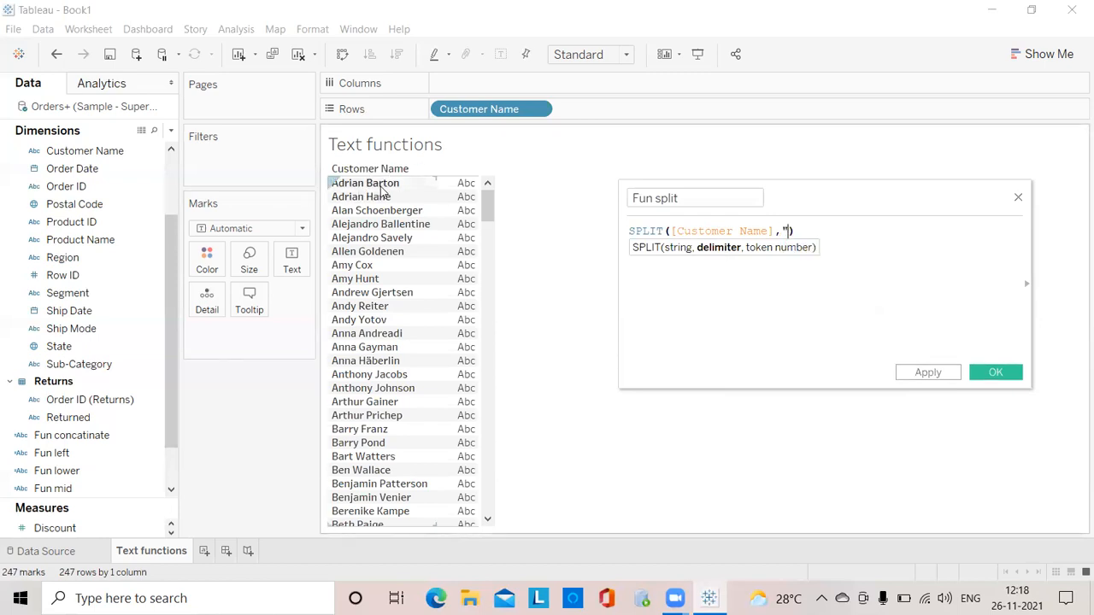
type(",")
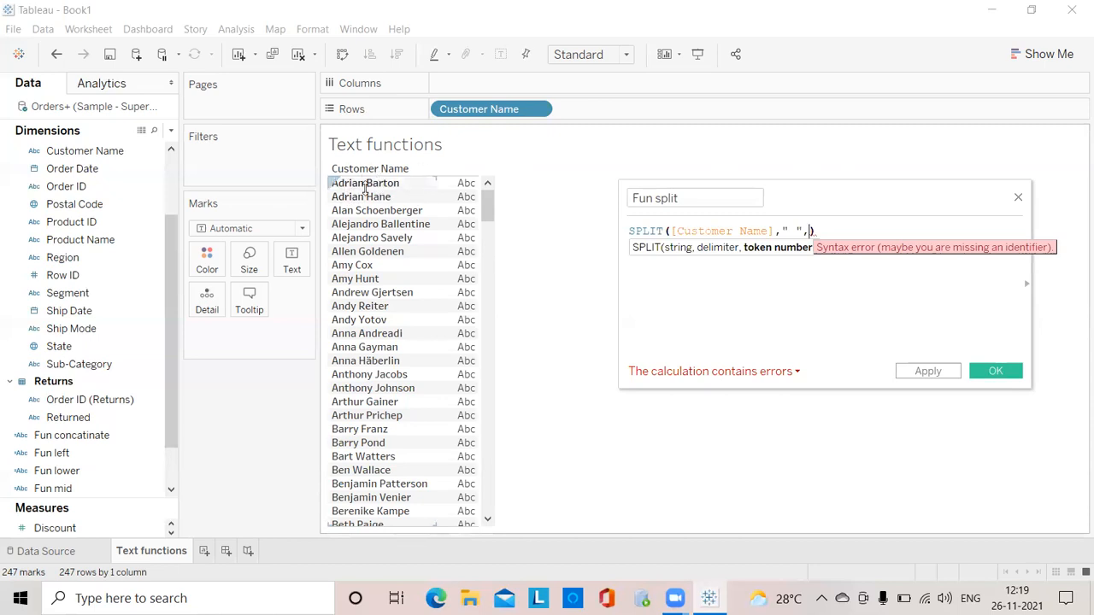
type("1")
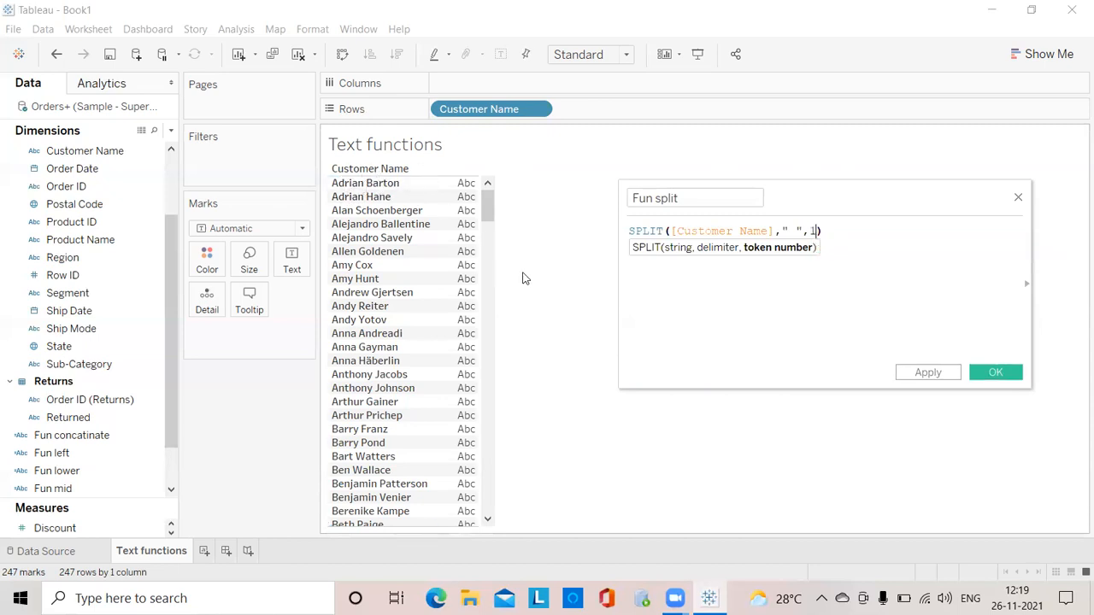
- Save the Fun split calculation and add the field to Rows after Customer Name
left_click(923, 373)
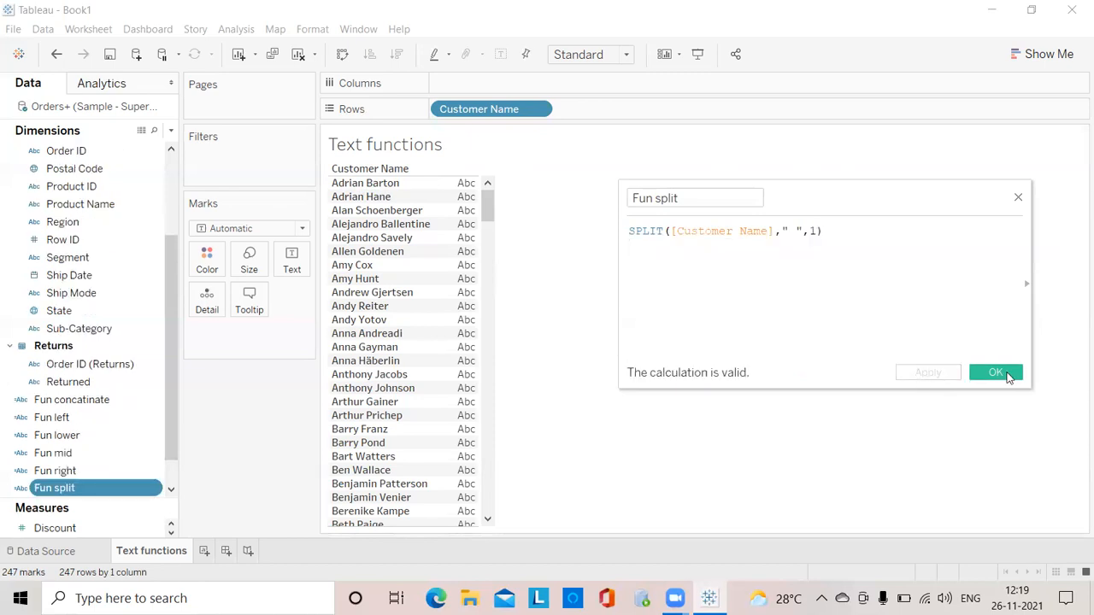
left_click(998, 373)
left_click_drag(83, 495, 618, 119)
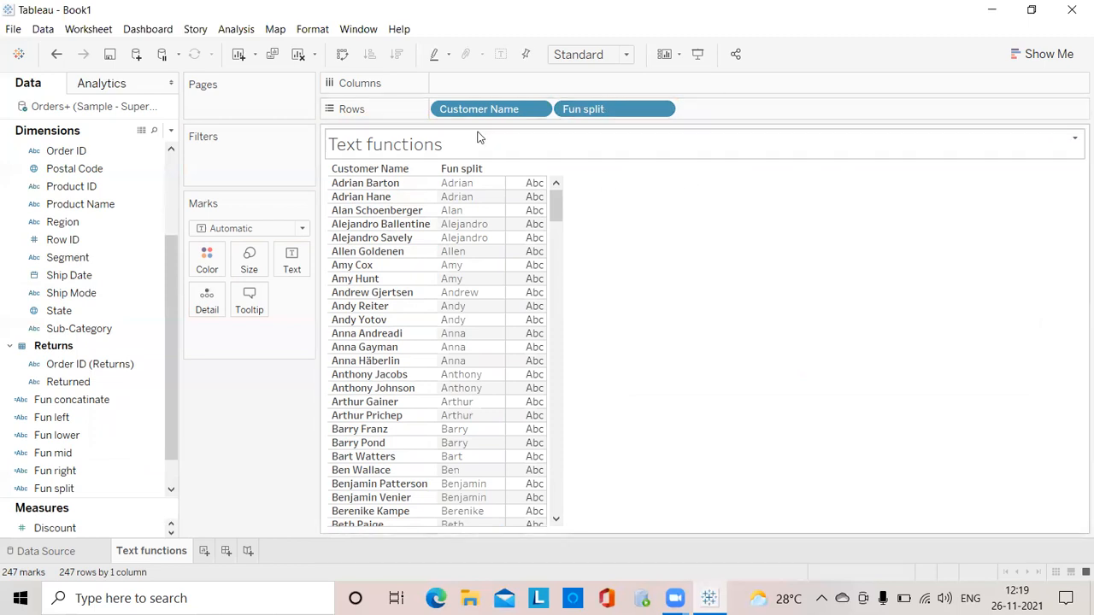
- Clear Customer Name and Fun split from Rows and place Order ID from the Orders table there
left_click_drag(510, 109, 681, 358)
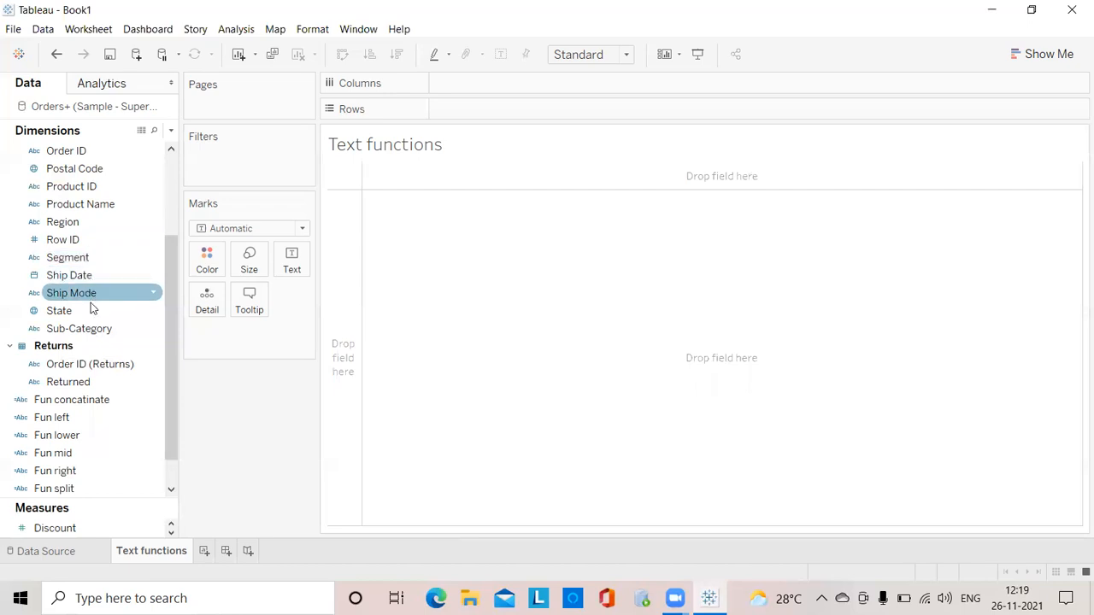
left_click_drag(170, 296, 185, 178)
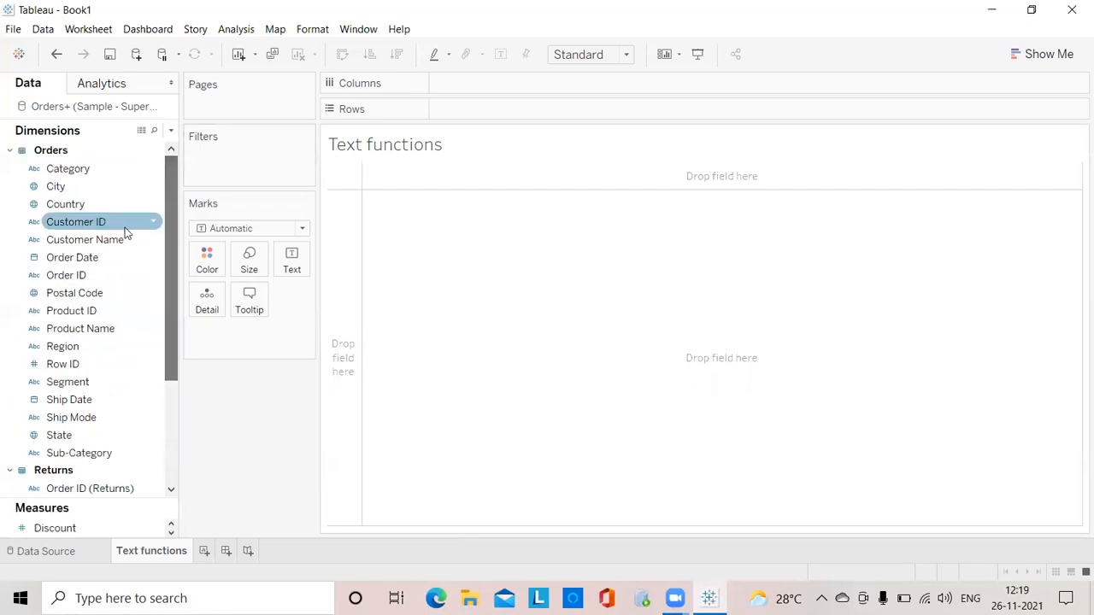
left_click_drag(86, 275, 487, 109)
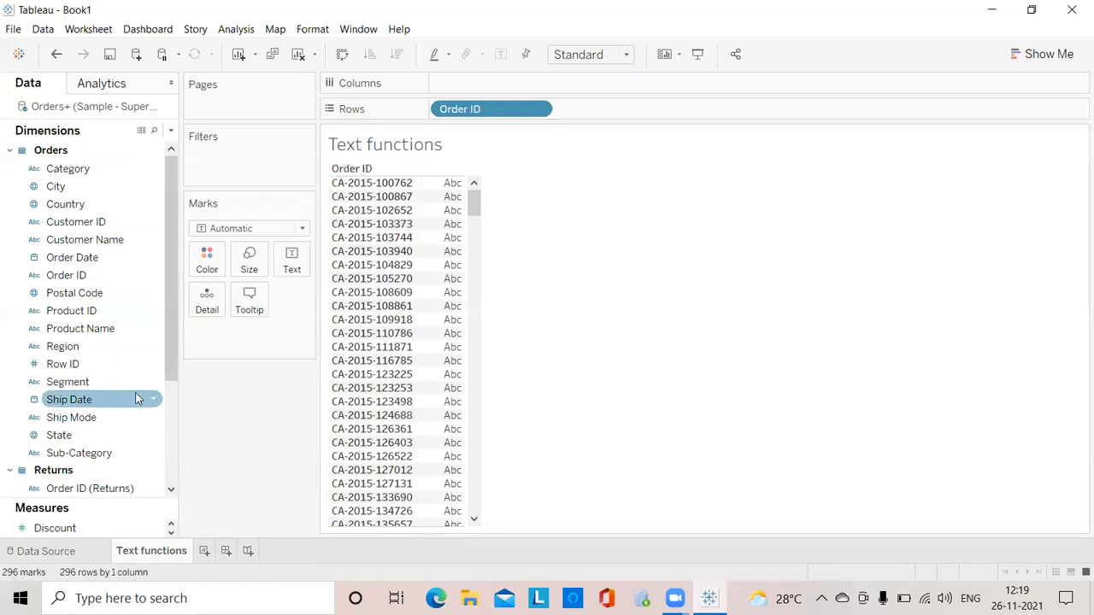
- Create a new calculated field and name it "Fun split1"
left_click(170, 130)
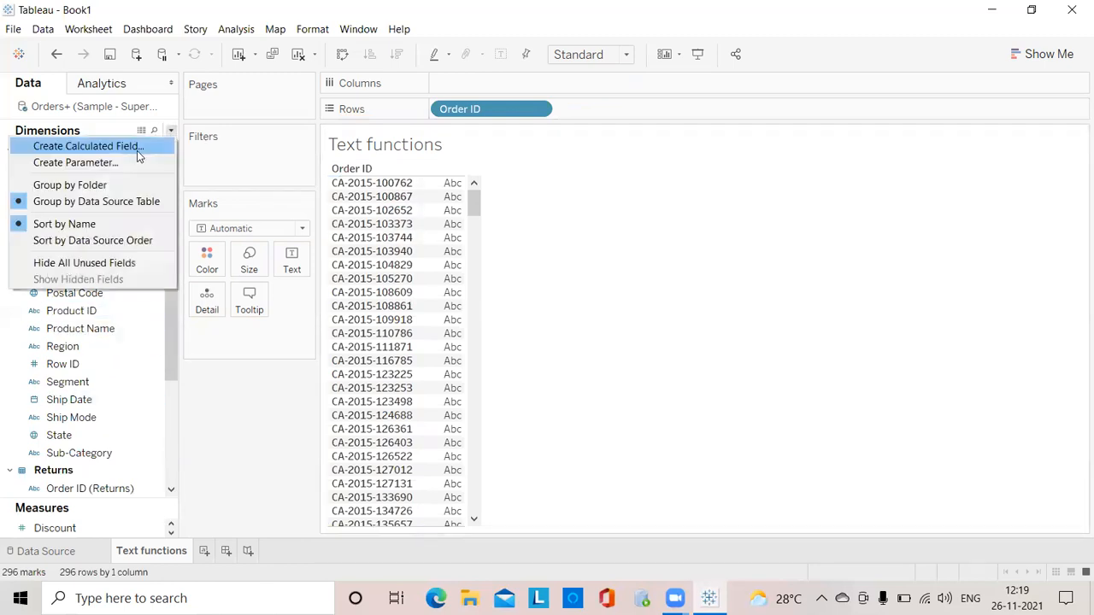
left_click(135, 153)
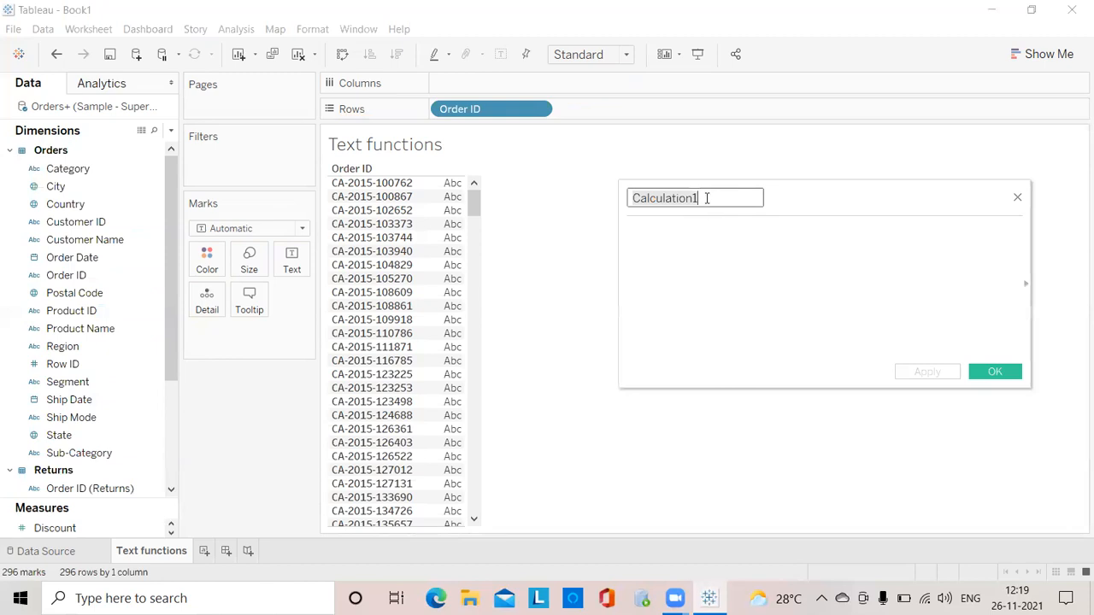
key("BackSpace")
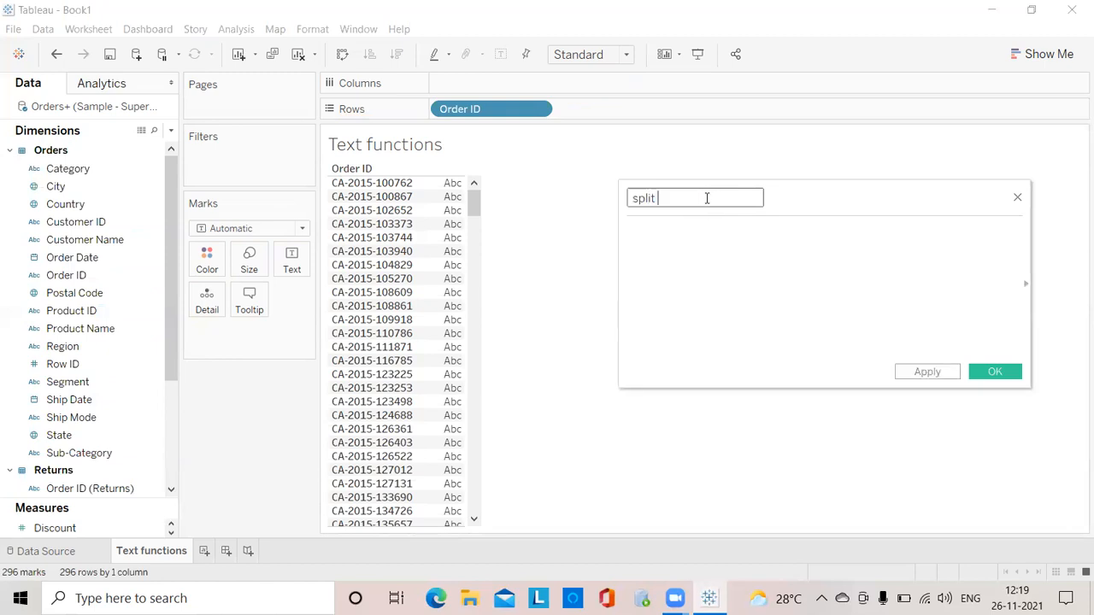
left_click(633, 198)
type("Fun s")
- Enter the formula SPLIT([Order ID],"-",2) for the Fun split1 calculated field
left_click(648, 236)
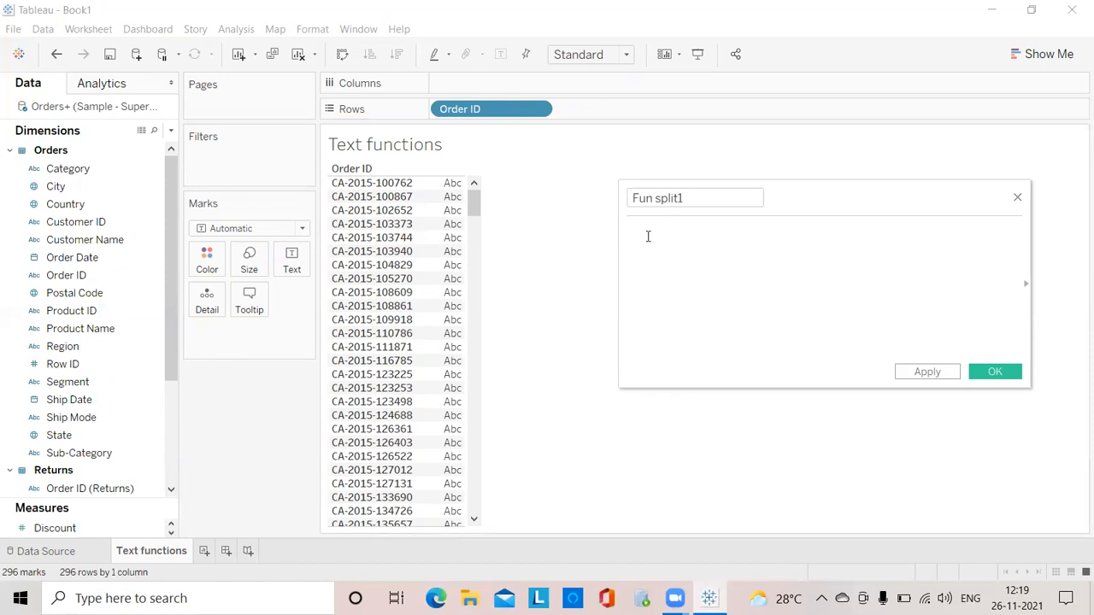
type("spl")
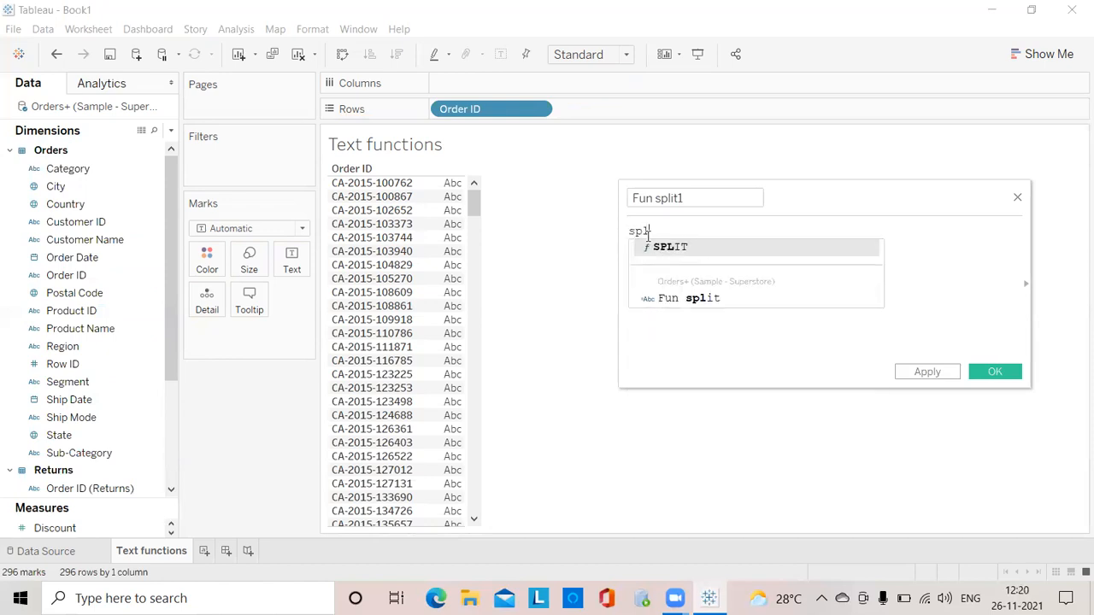
key("Return")
type("c")
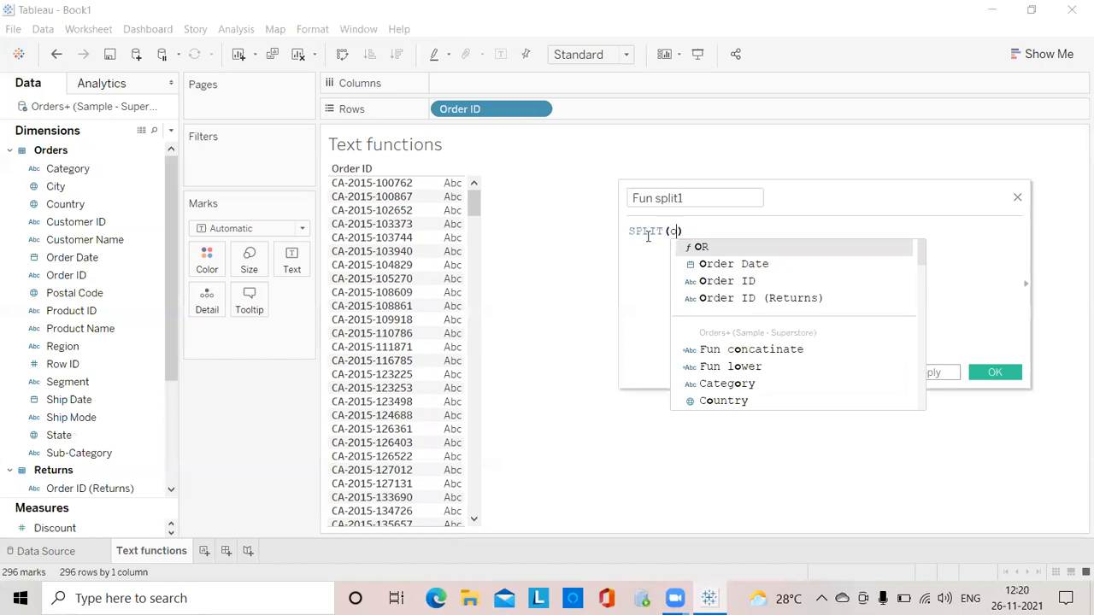
type("rd")
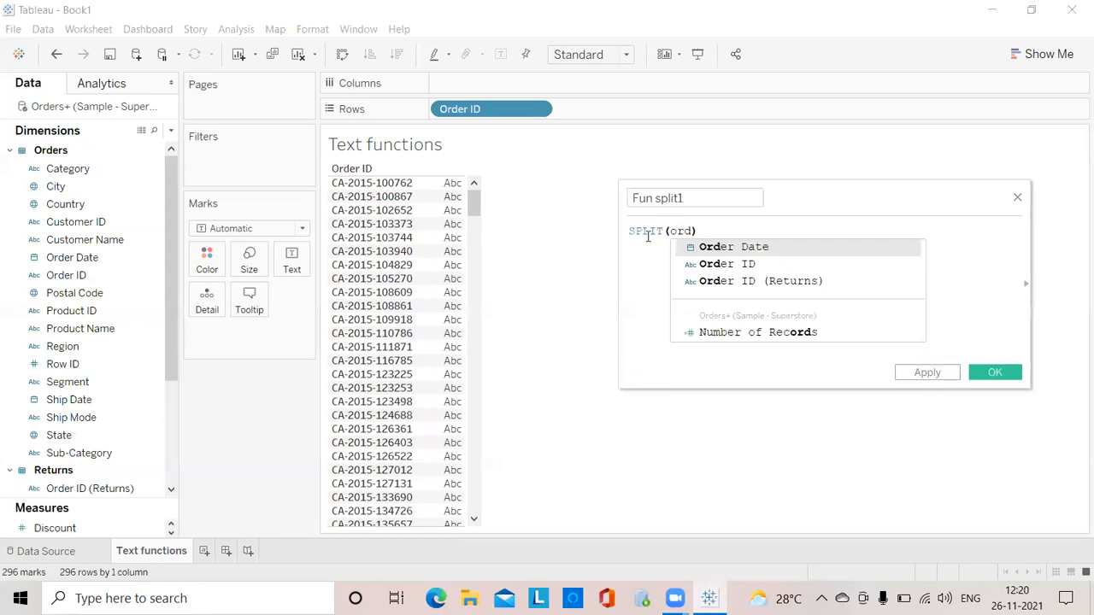
key("Down")
key("Return")
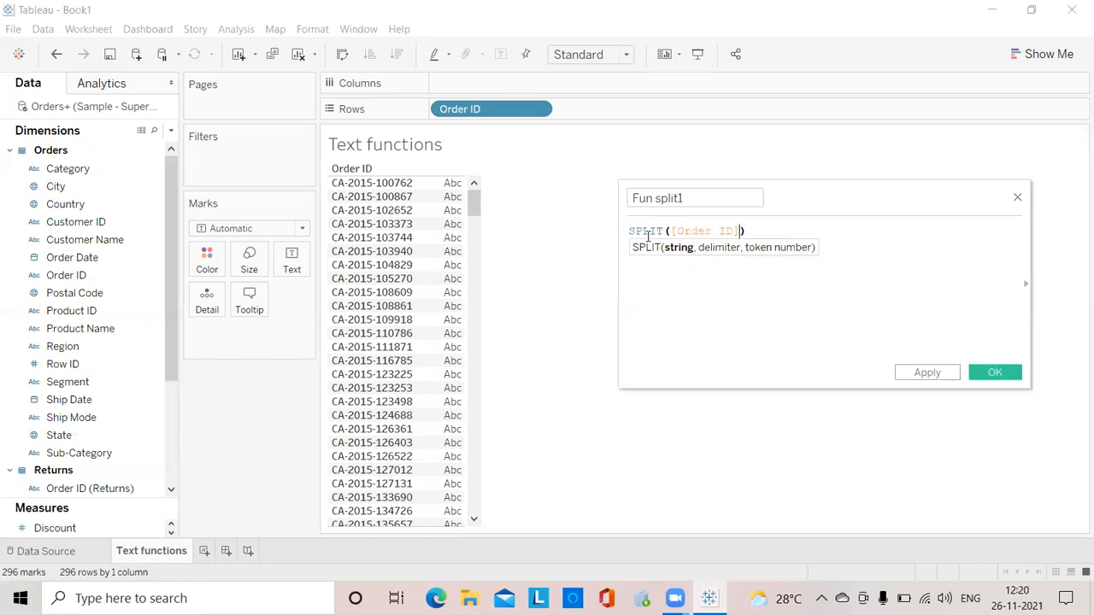
type(",")
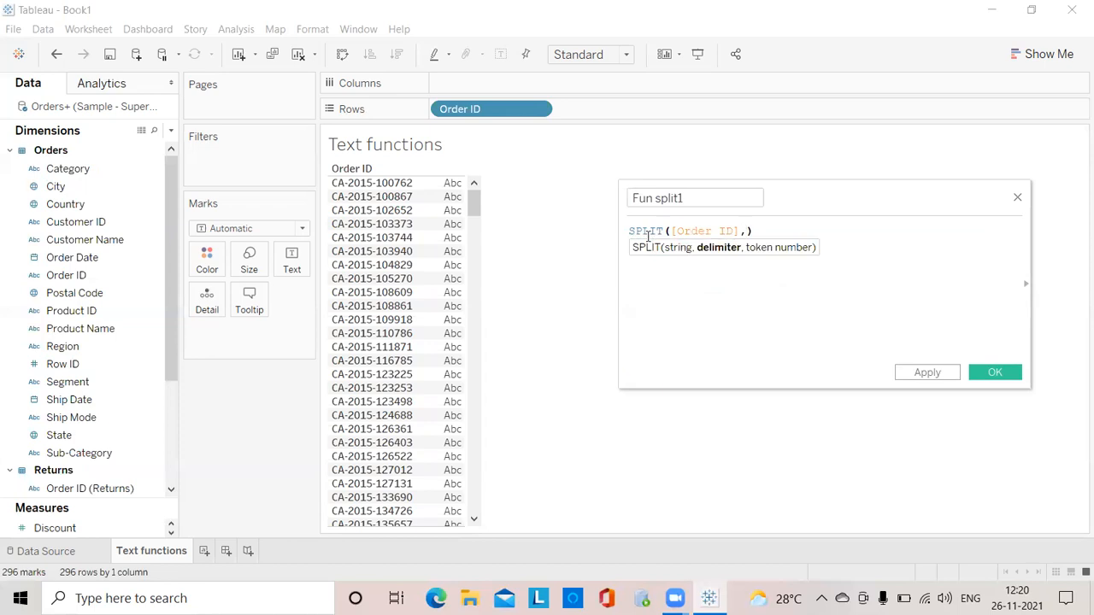
type("\"-\",")
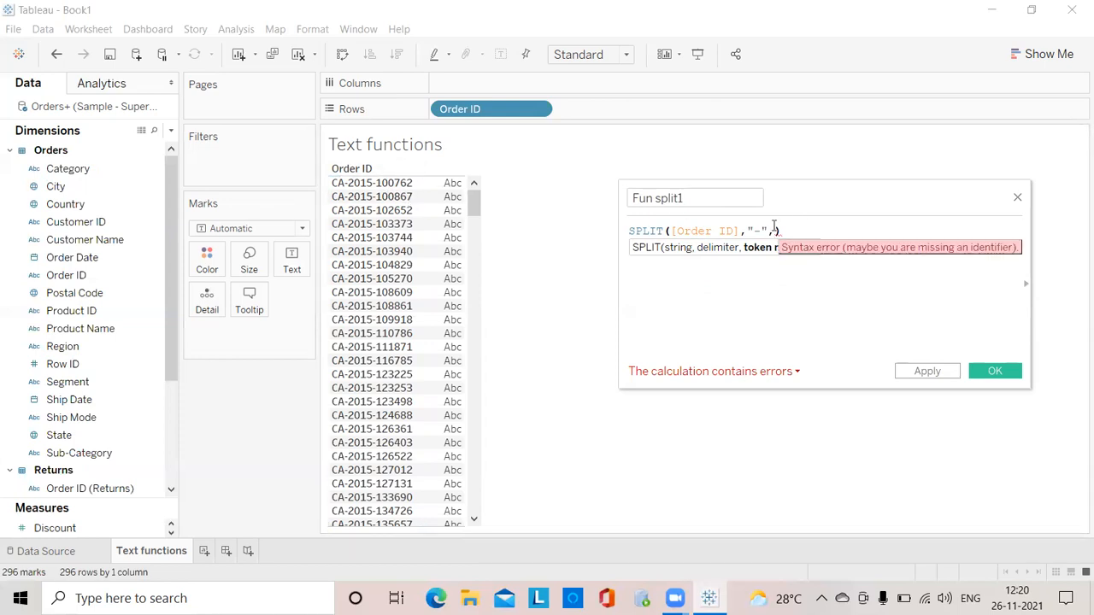
type("2")
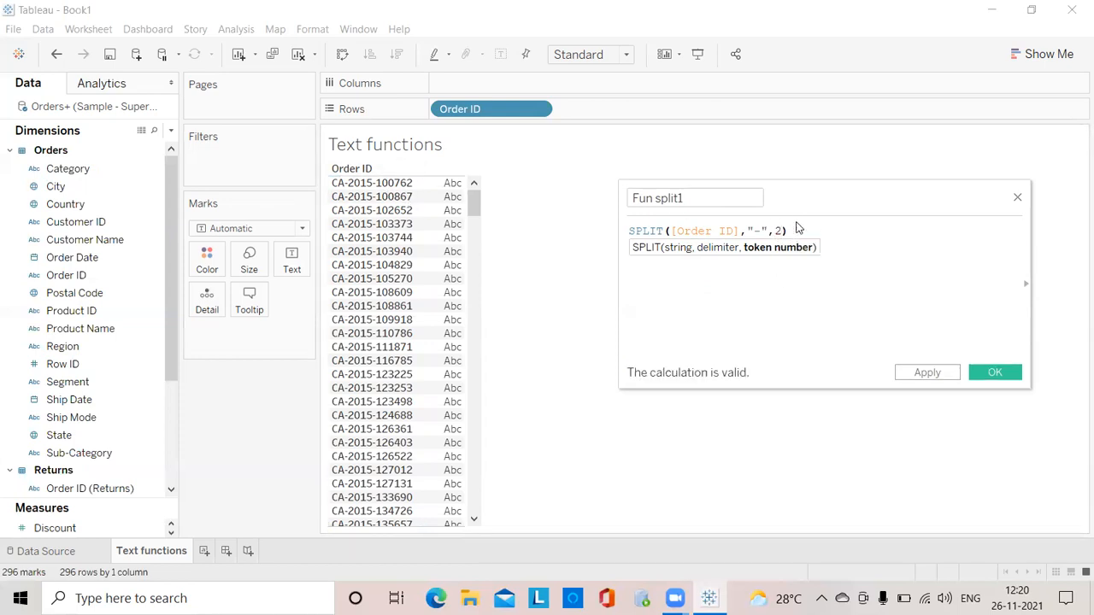
- Save the Fun split1 calculation and add the field to Rows after Order ID
left_click(940, 378)
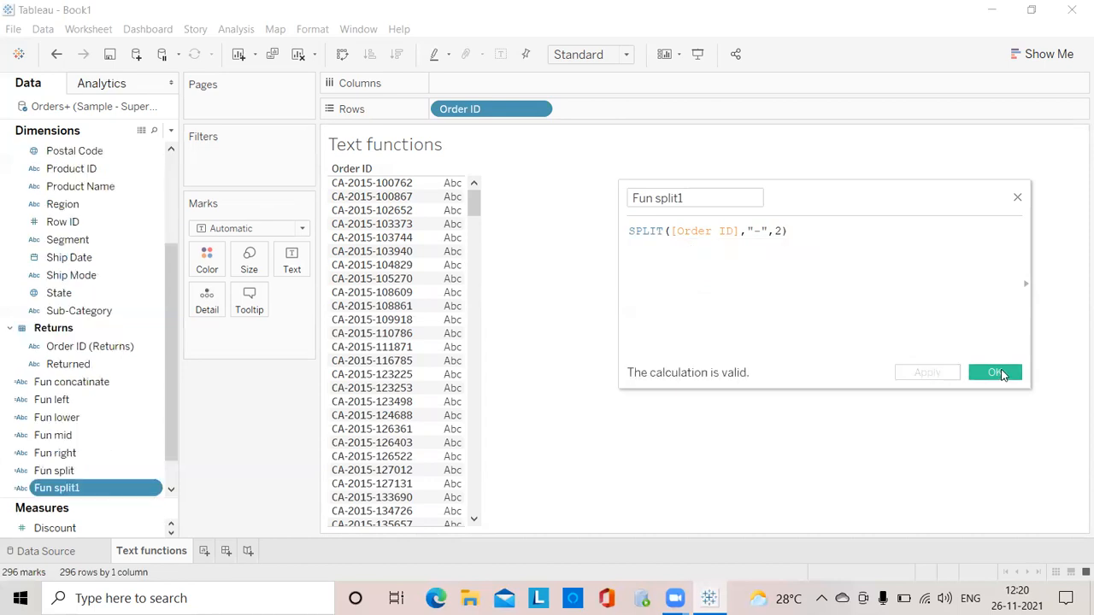
left_click(994, 373)
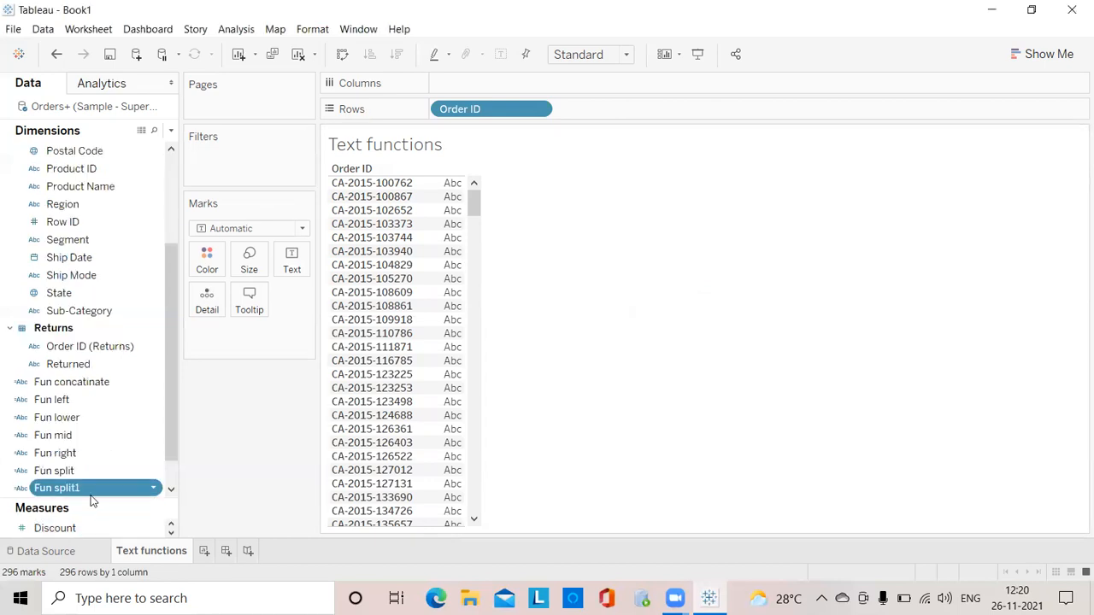
left_click_drag(110, 488, 615, 112)
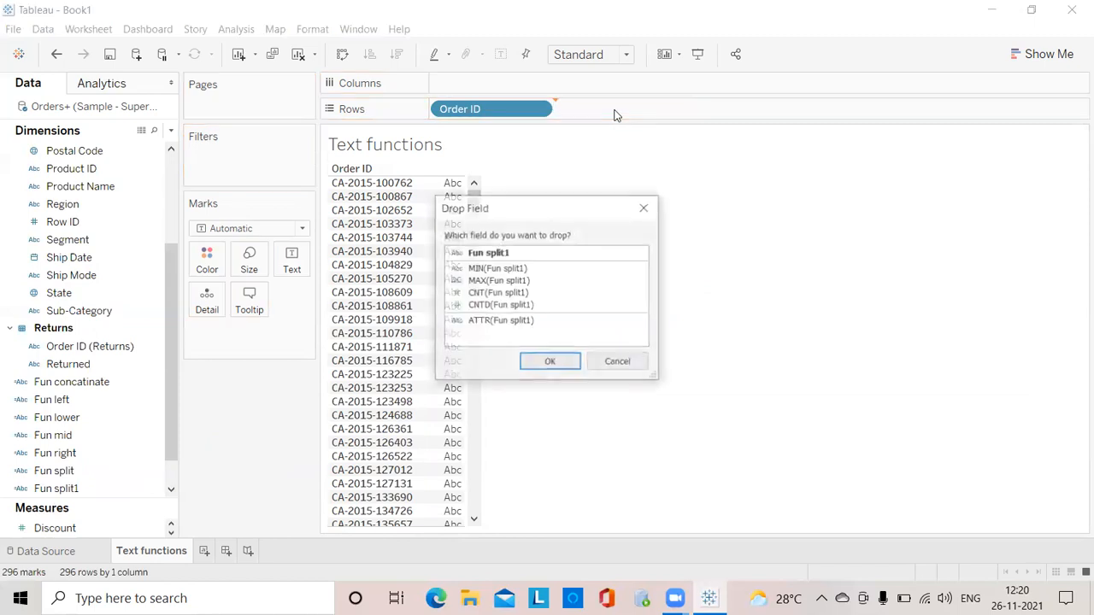
left_click(617, 362)
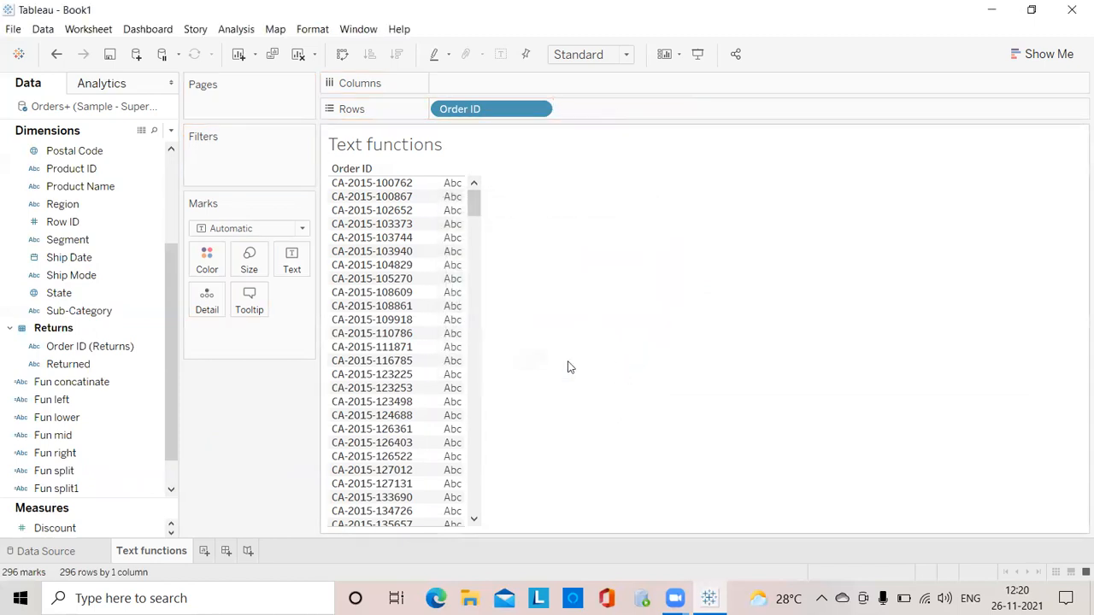
left_click_drag(71, 493, 615, 102)
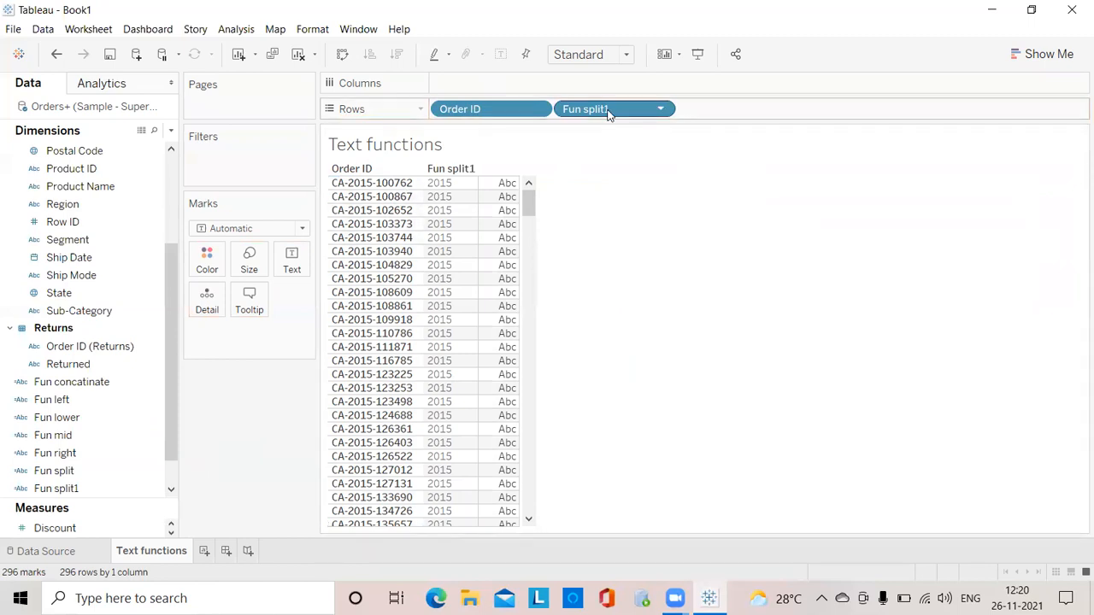
- Clear Fun split1 and Order ID from Rows and place Customer Name there
left_click_drag(608, 108, 630, 282)
left_click_drag(497, 107, 517, 244)
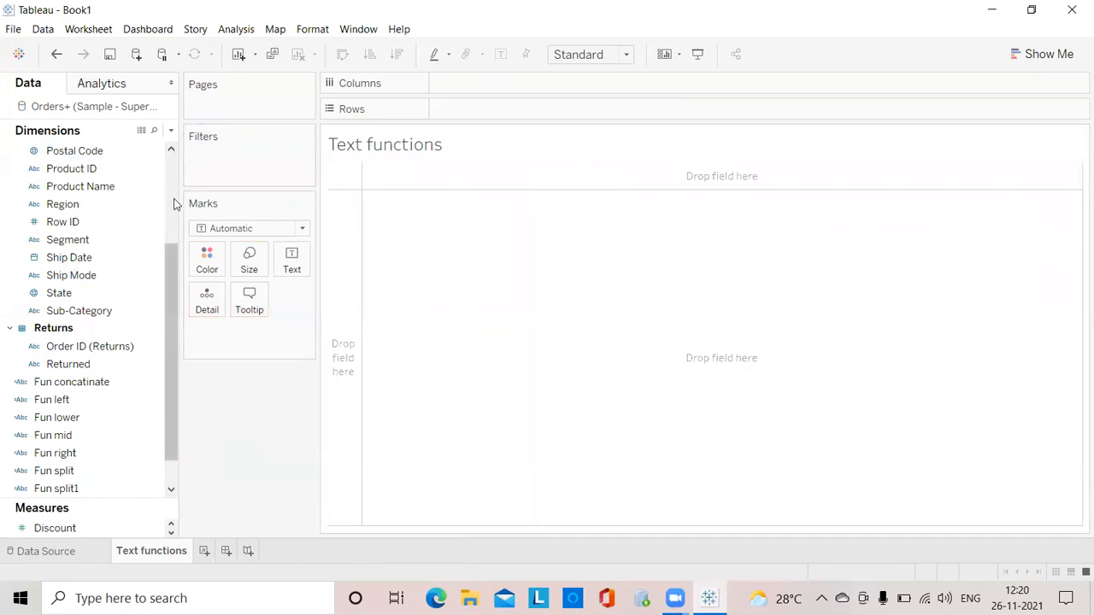
left_click(171, 133)
left_click(574, 438)
scroll(158, 183, "up", 3)
left_click_drag(86, 242, 500, 117)
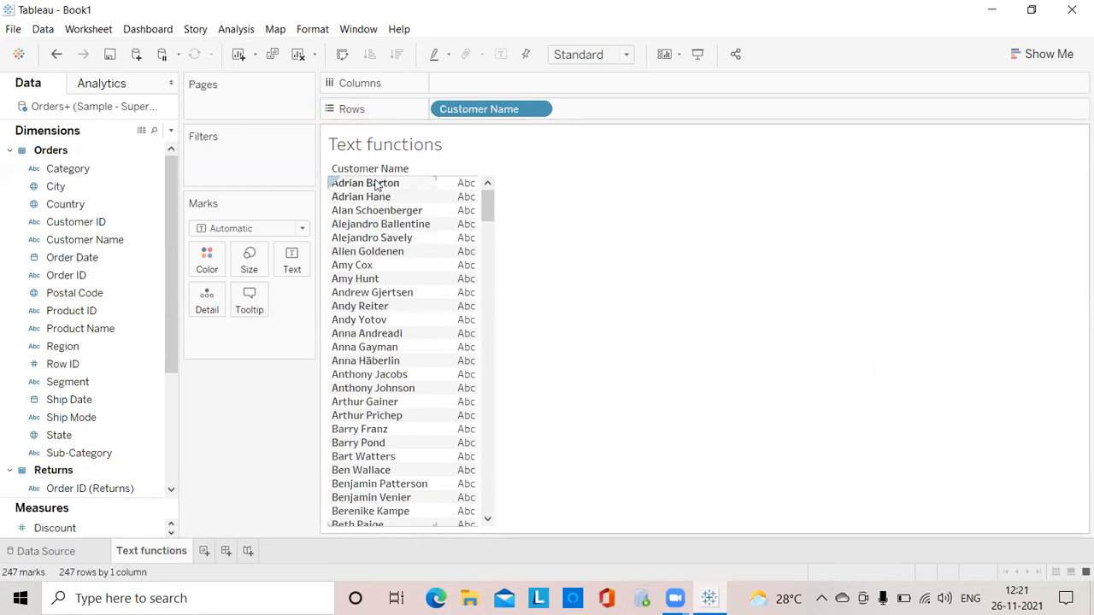
- Create a new calculated field and name it "Fun find"
left_click(171, 133)
left_click(147, 144)
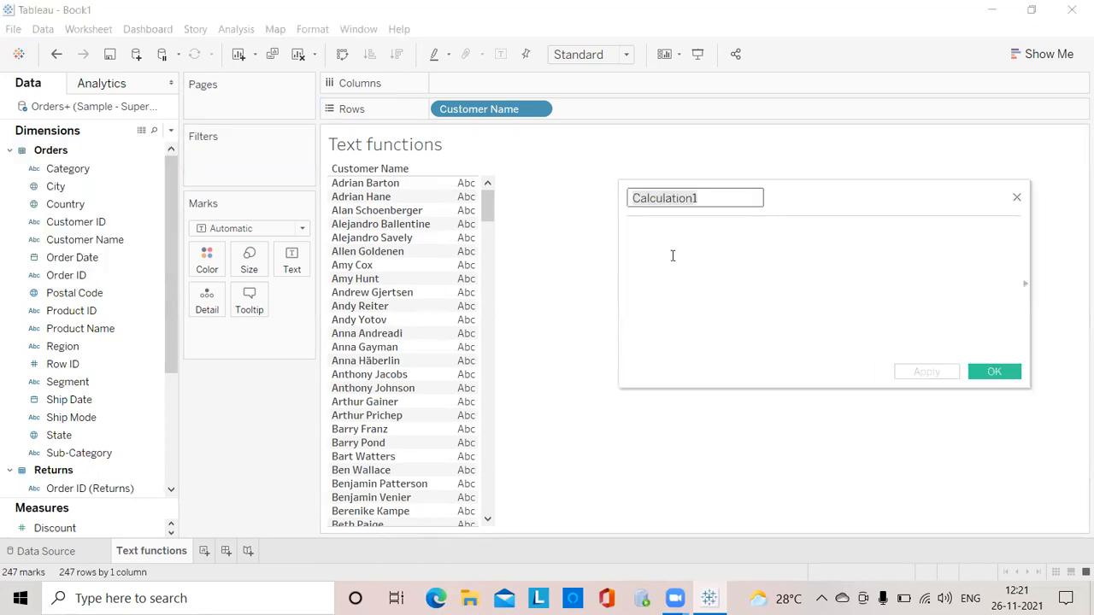
key("BackSpace")
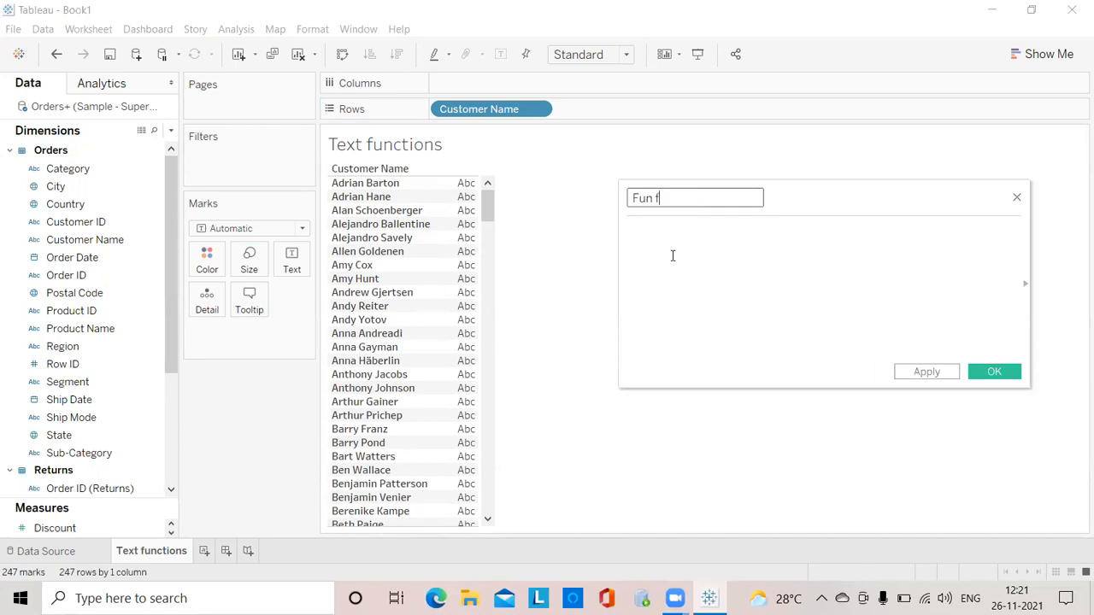
- Enter the formula FIND([Customer Name]," ") for the Fun find calculated field
left_click(684, 227)
type("fi")
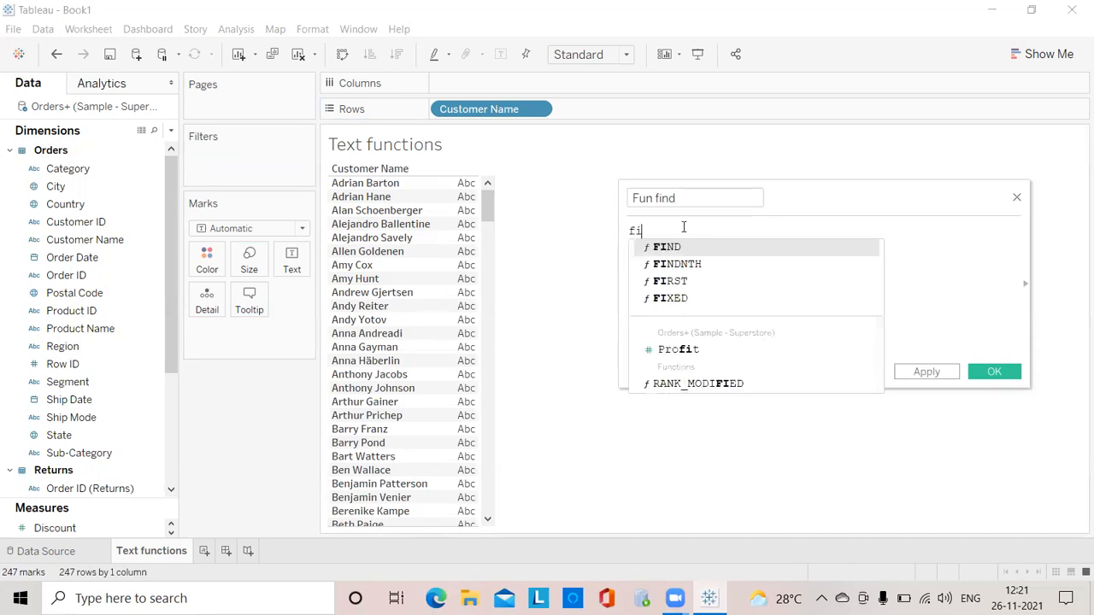
key("Return")
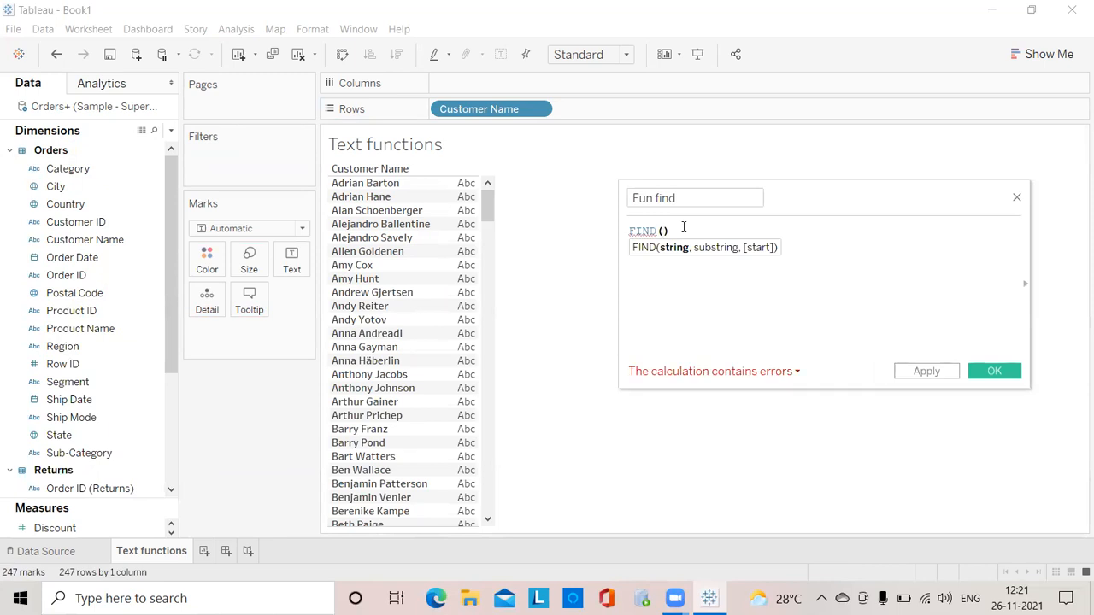
type("cu")
key("Down")
key("Return")
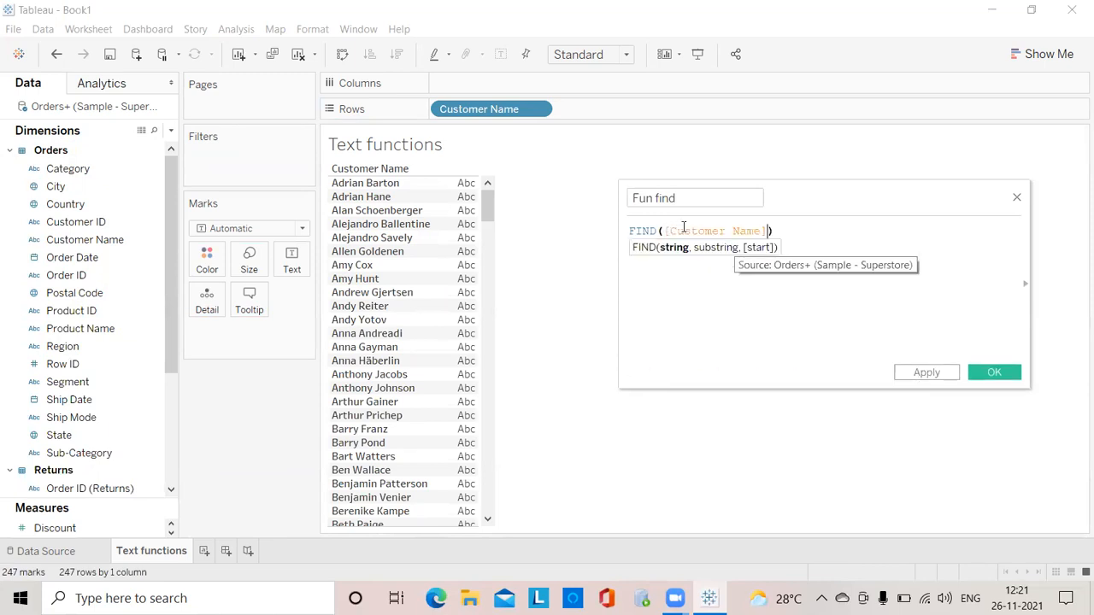
type(",")
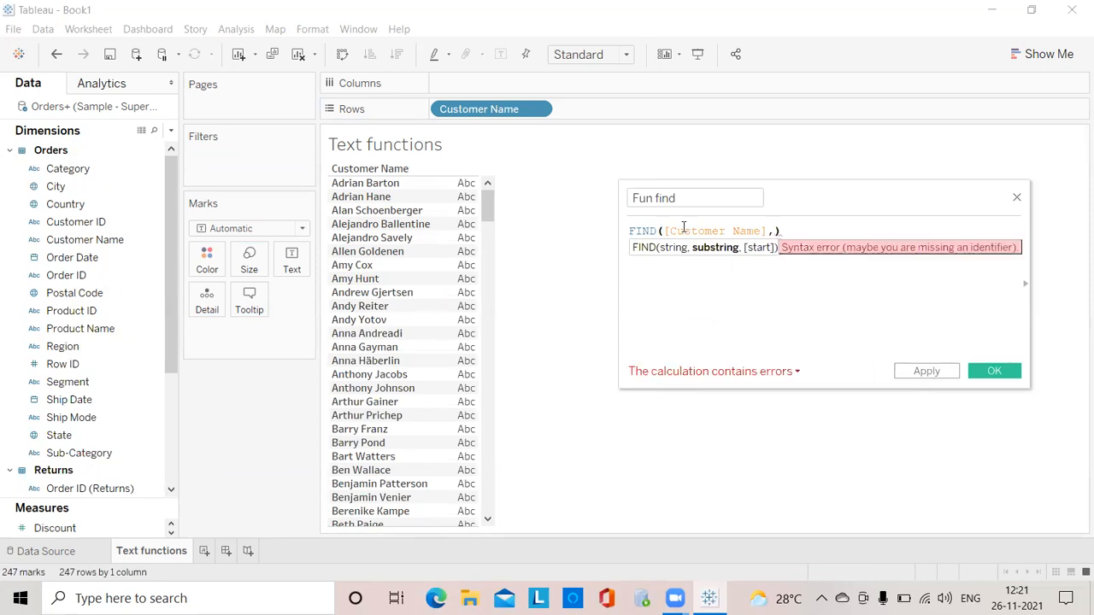
type("\"")
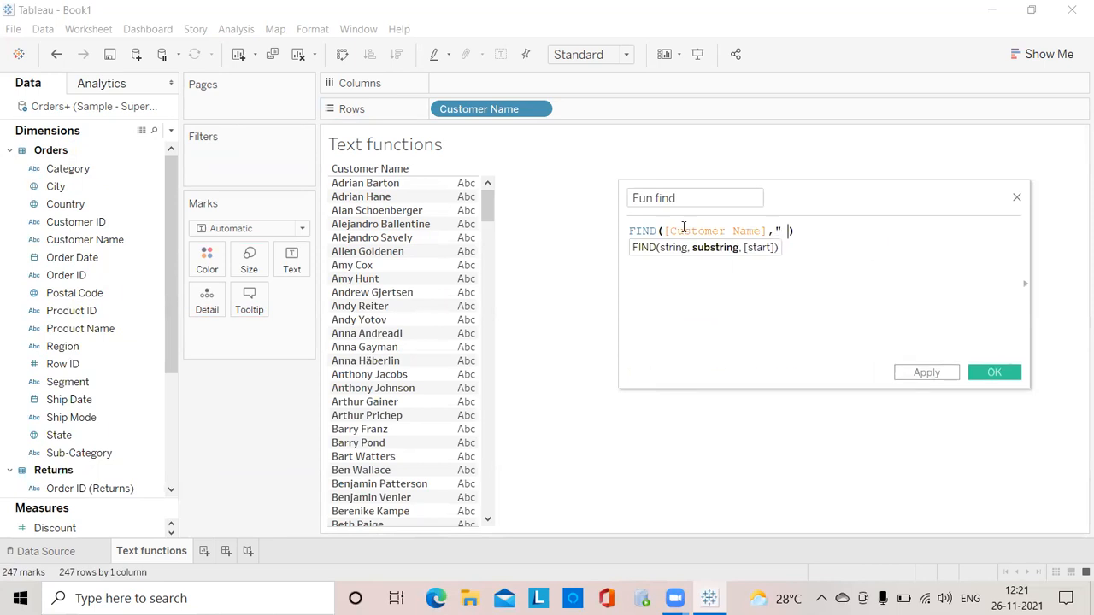
type(" \"")
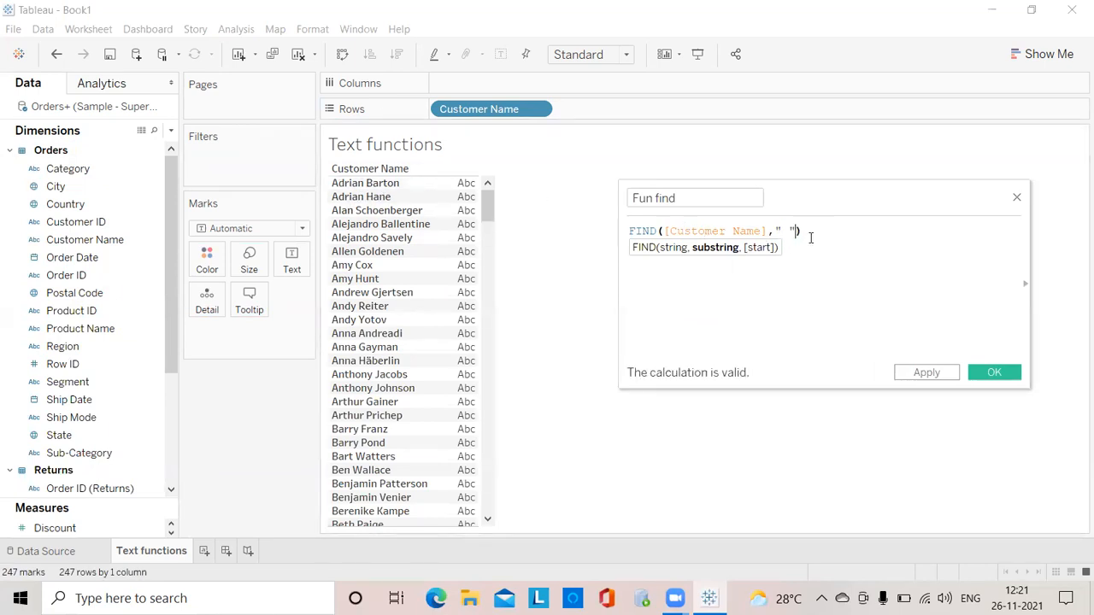
- Save the Fun find calculation and add the field to Rows after Customer Name
left_click(926, 373)
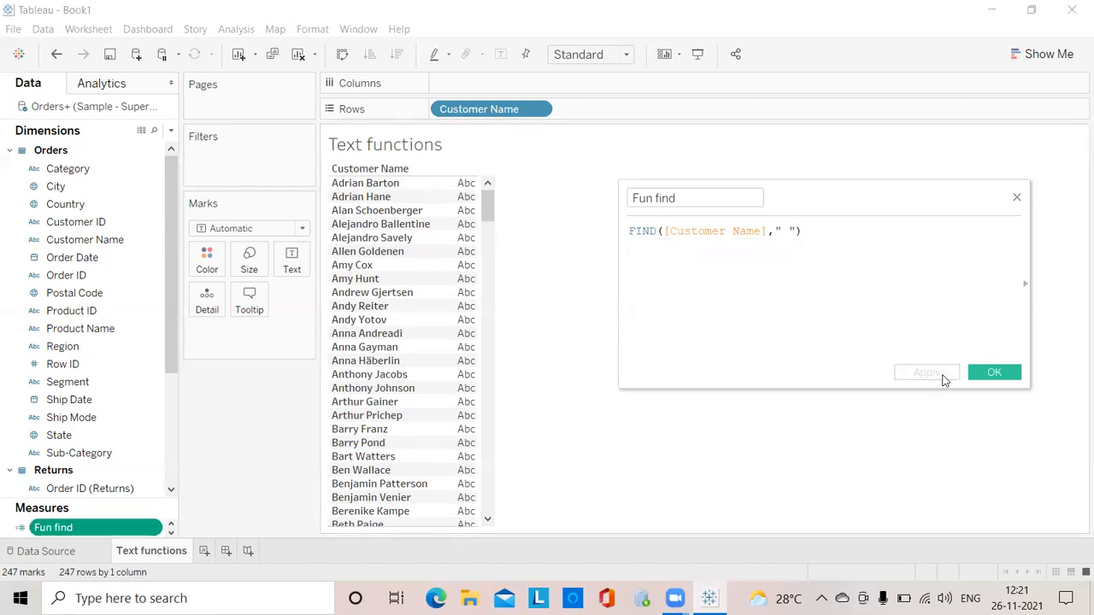
left_click(993, 372)
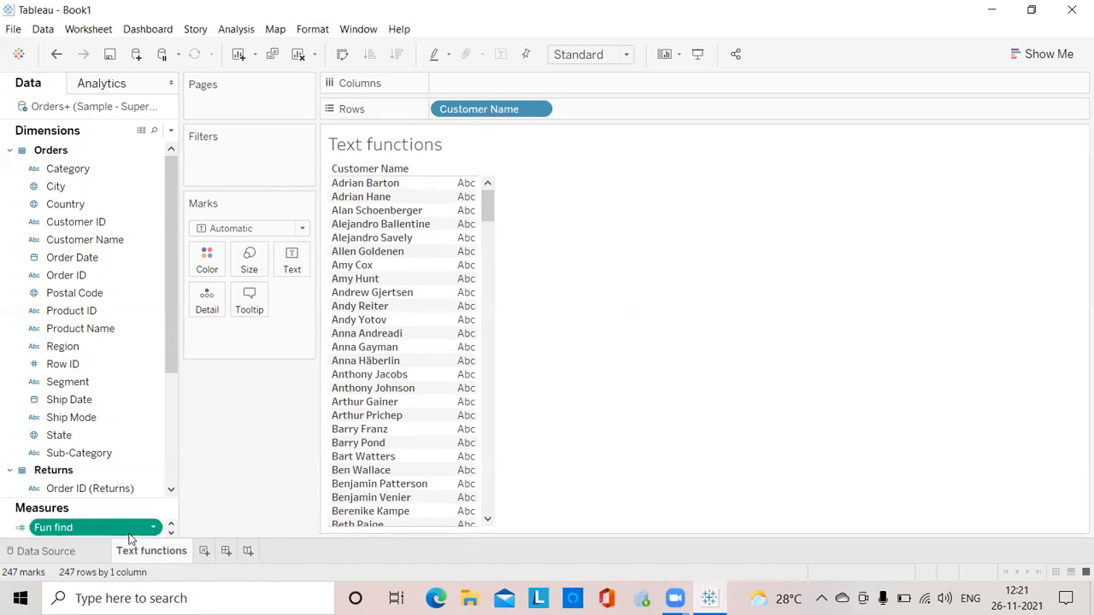
left_click_drag(129, 534, 659, 117)
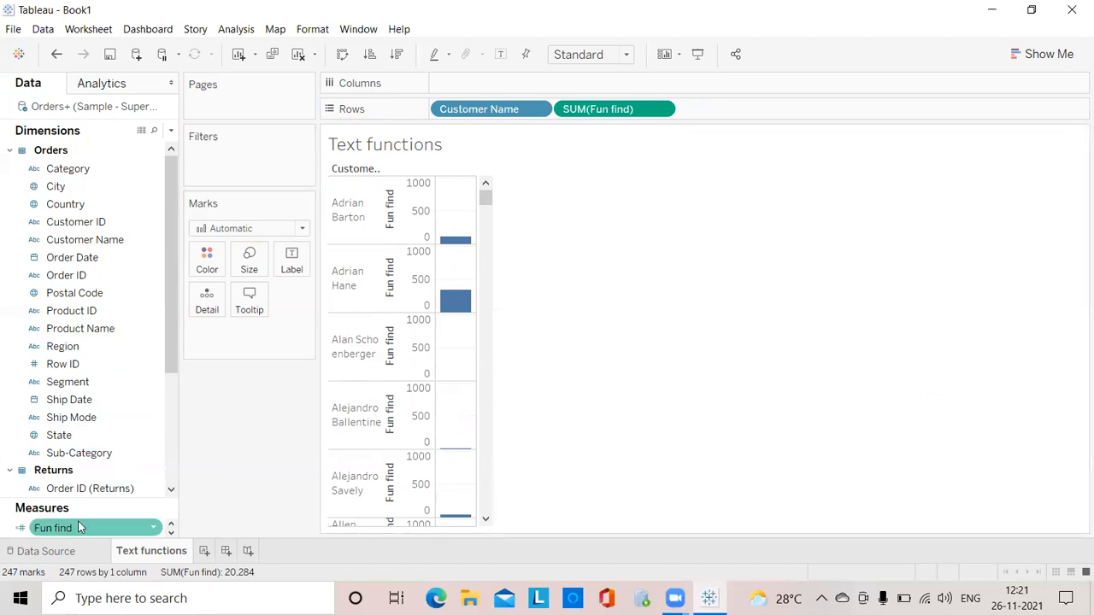
- Add Fun find as the mark label, set it to a discrete attribute, and remove SUM(Fun find) from Rows
left_click_drag(72, 527, 291, 256)
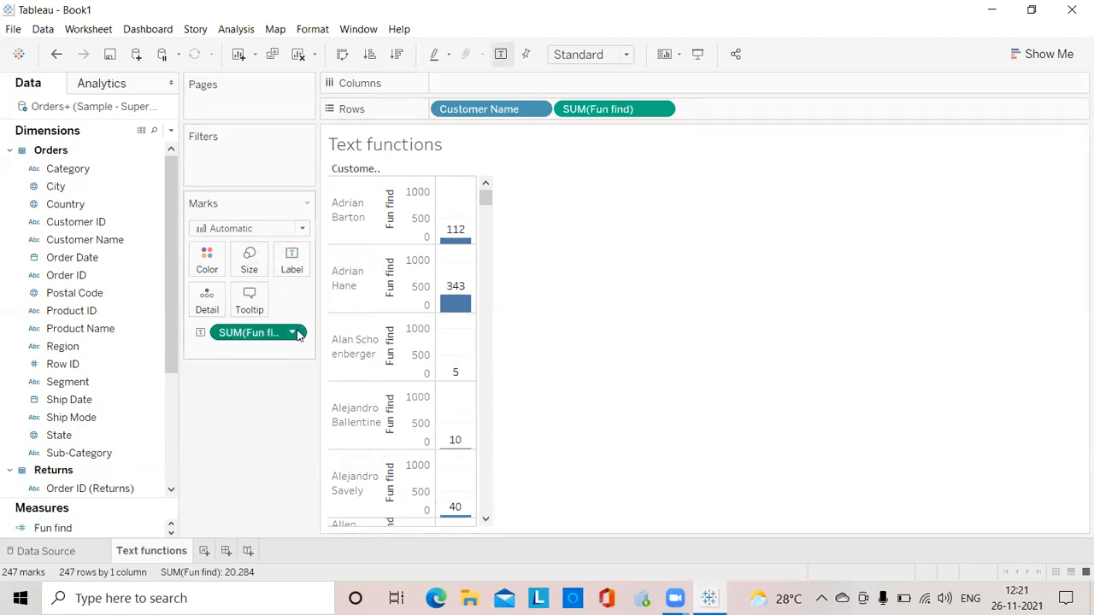
left_click(295, 333)
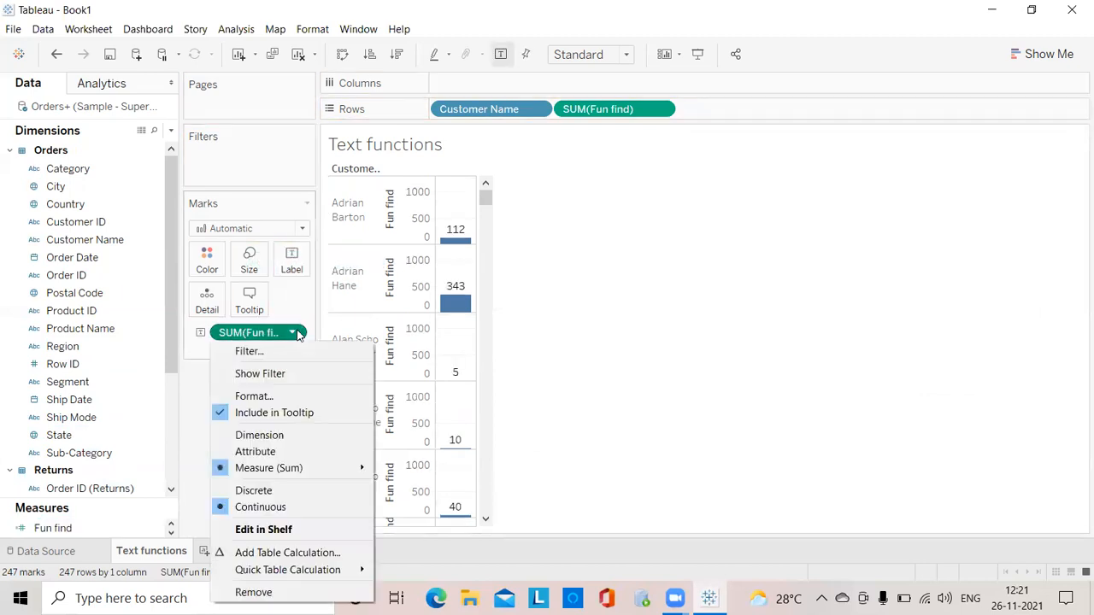
left_click(301, 493)
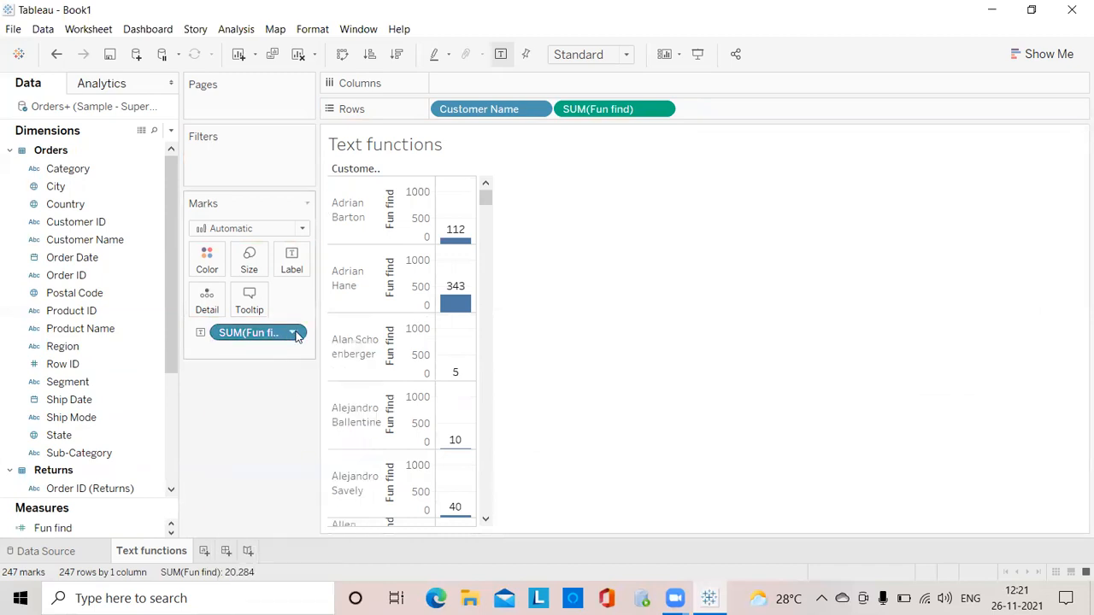
left_click(295, 333)
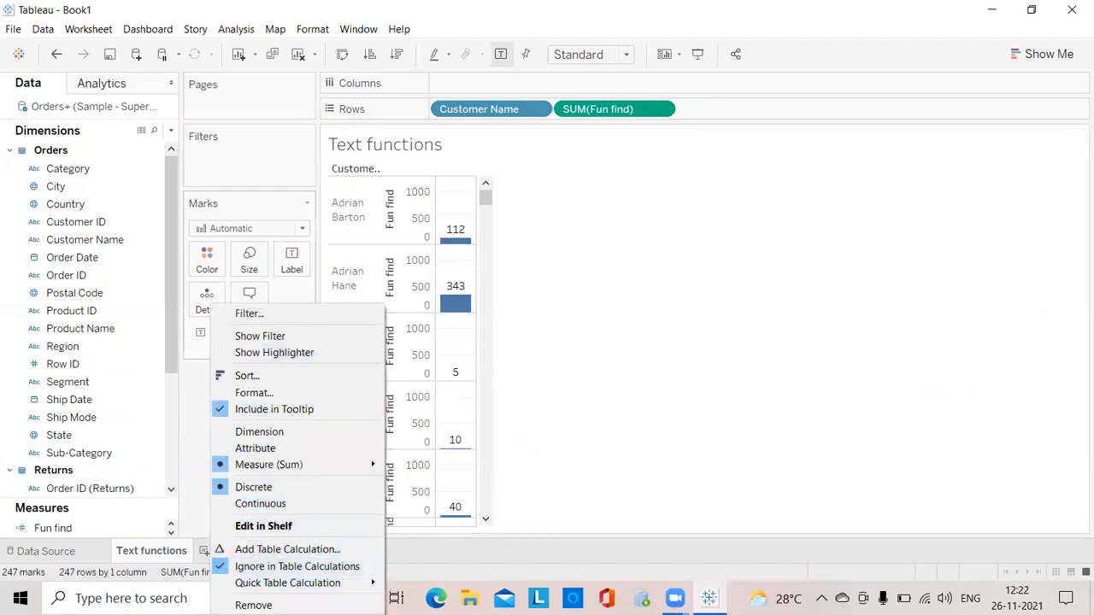
left_click(287, 449)
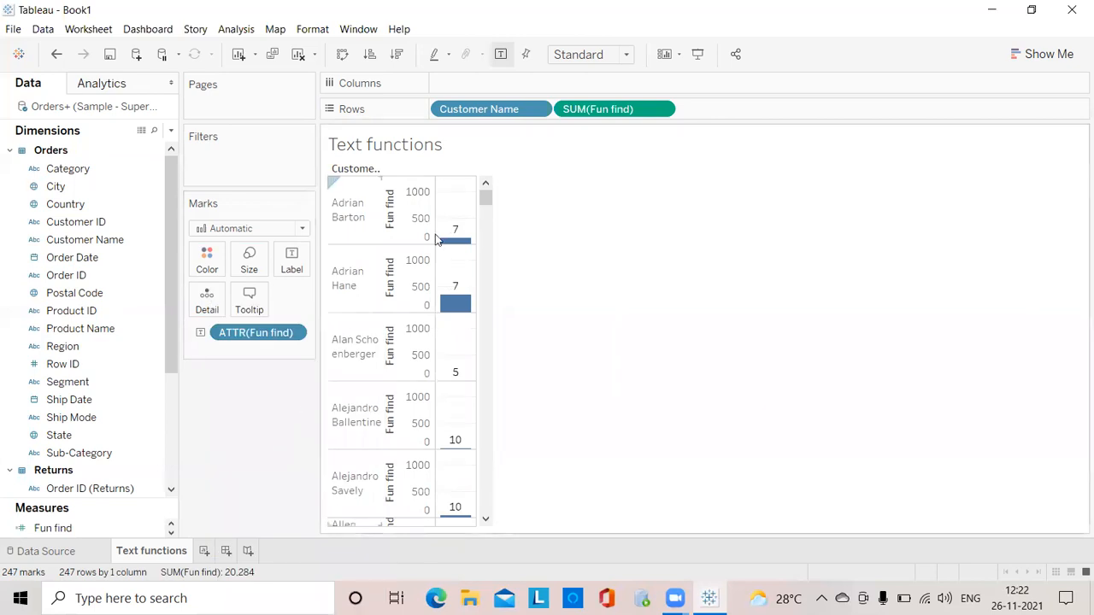
left_click_drag(624, 118, 655, 336)
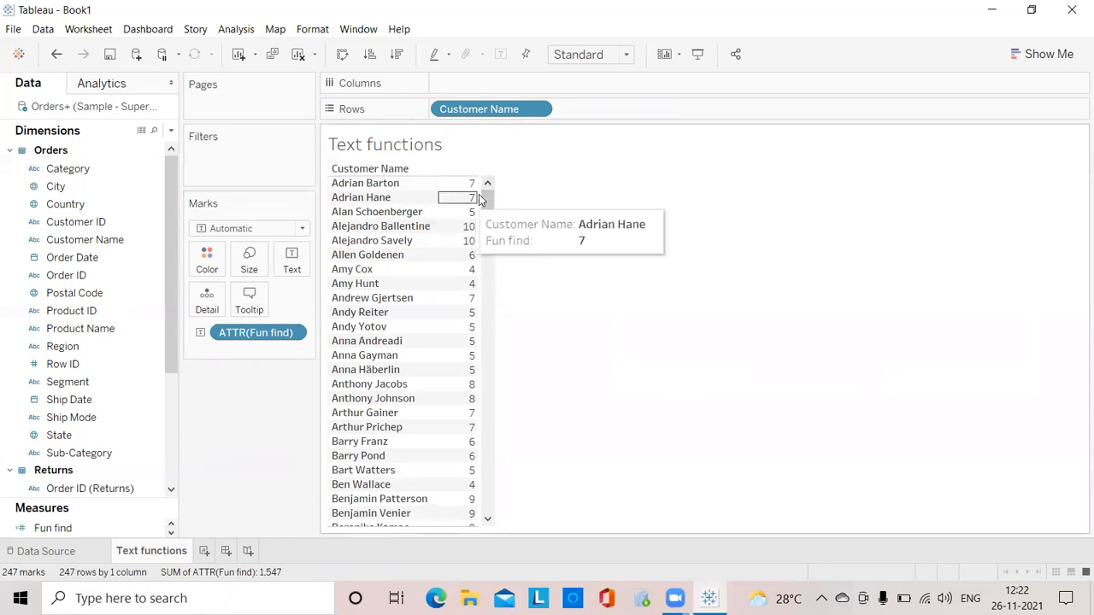
- Change the Fun find label to a continuous attribute, then remove it from the Marks card
left_click(291, 334)
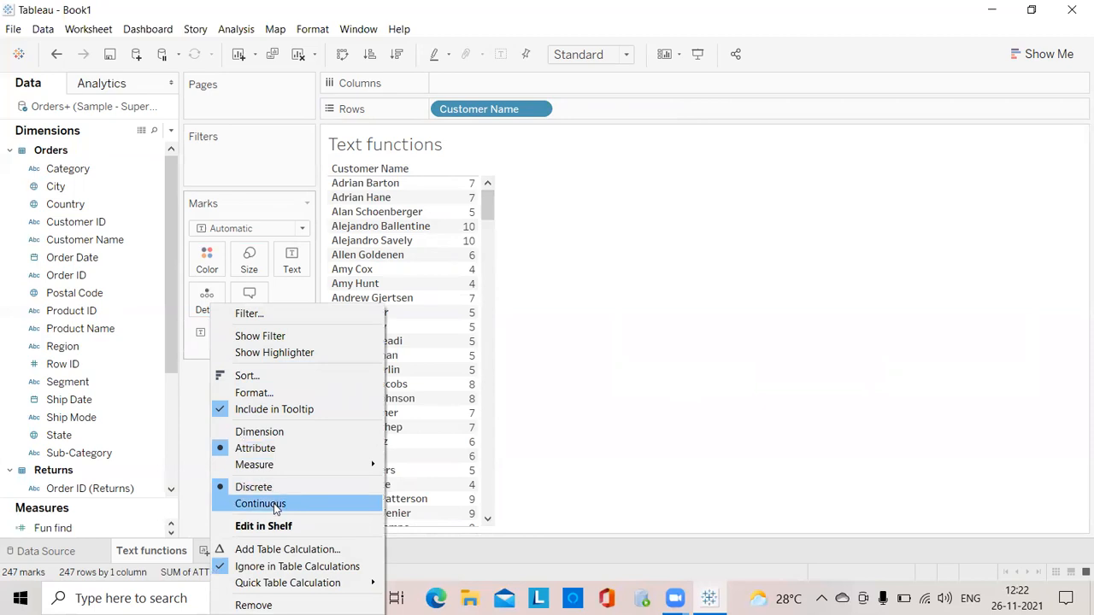
left_click(273, 503)
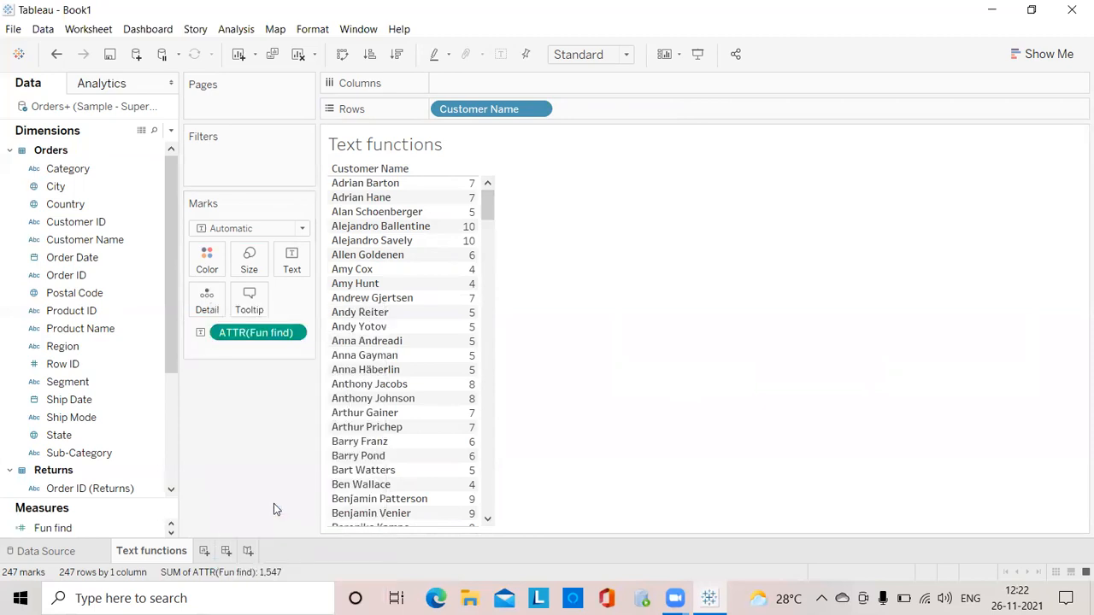
left_click(292, 334)
left_click(260, 449)
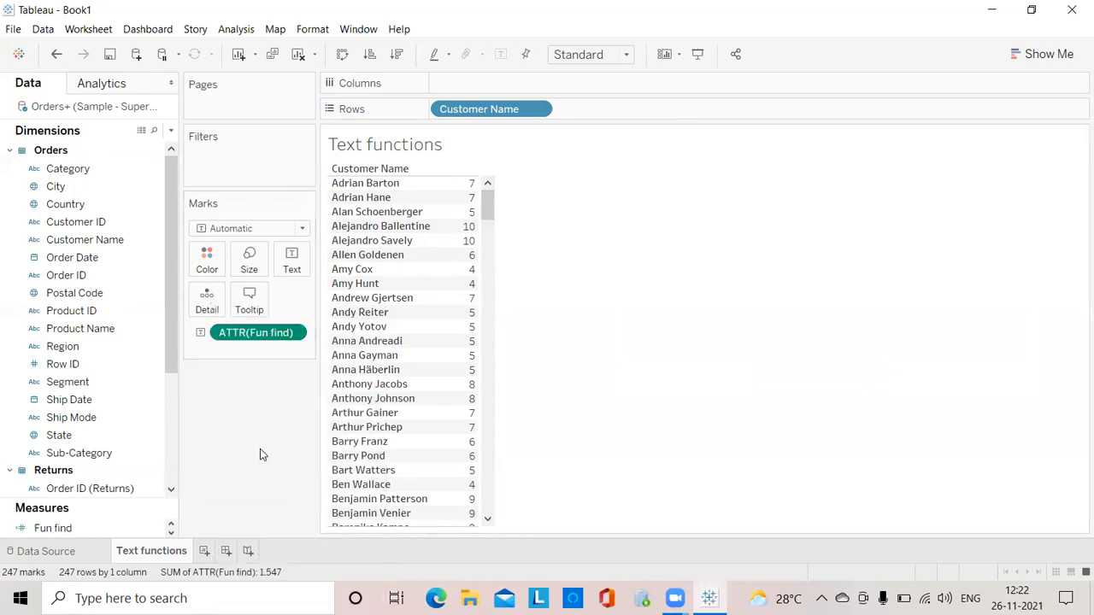
left_click_drag(264, 333, 647, 396)
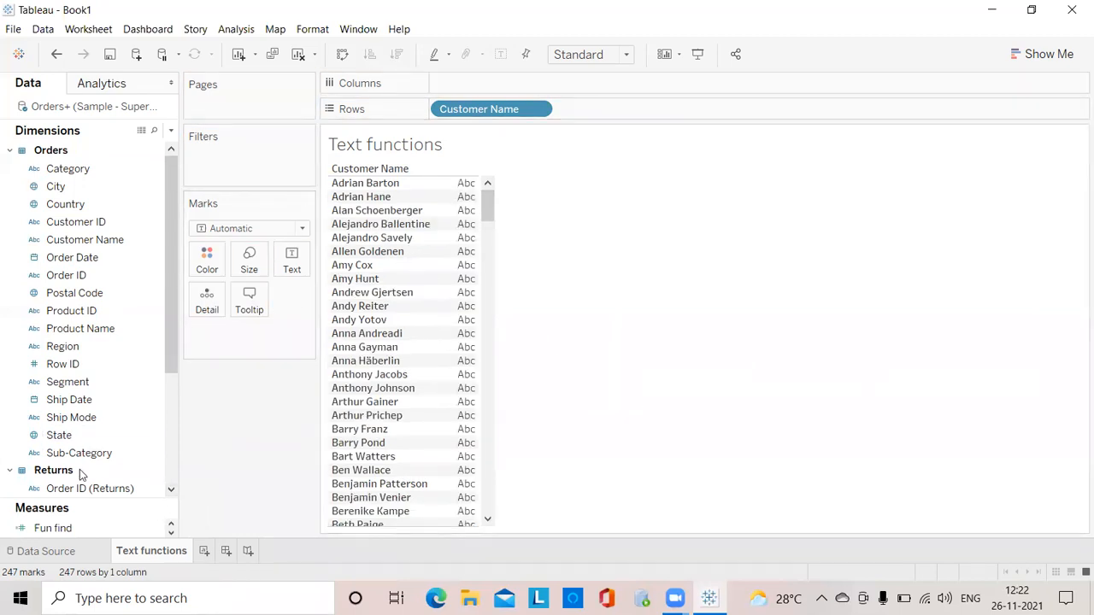
- Show Fun find as the table's text values again and set it to a discrete attribute
left_click_drag(147, 473, 461, 270)
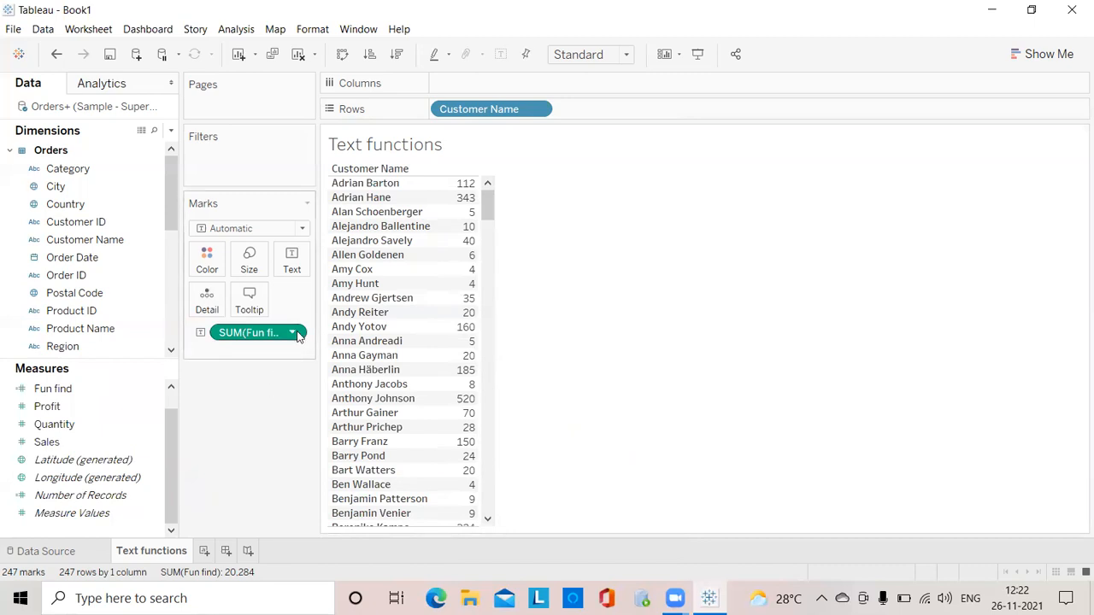
left_click(292, 333)
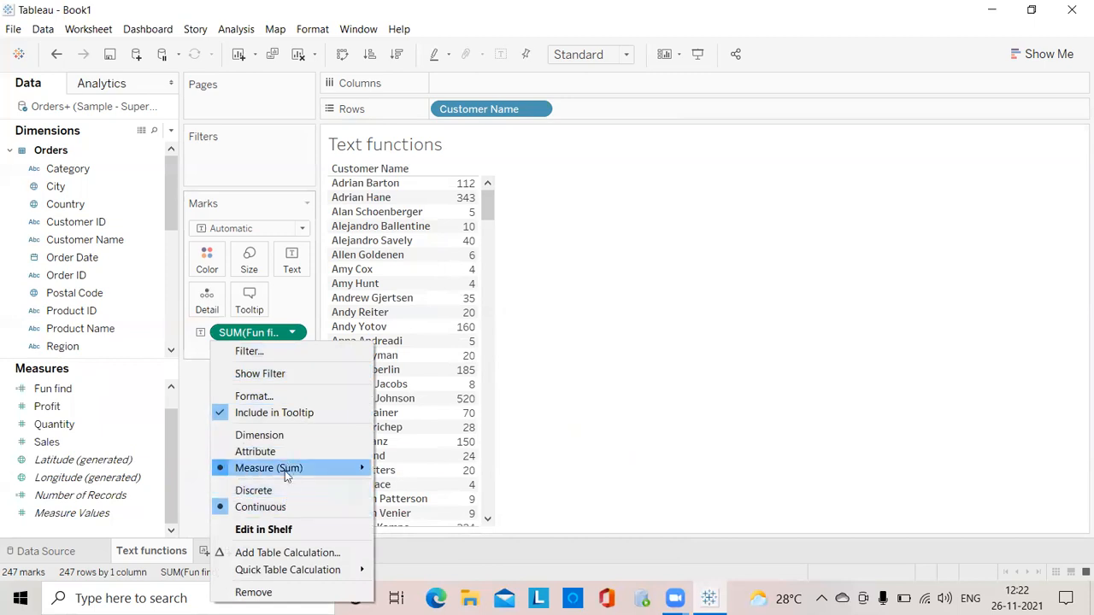
left_click(255, 451)
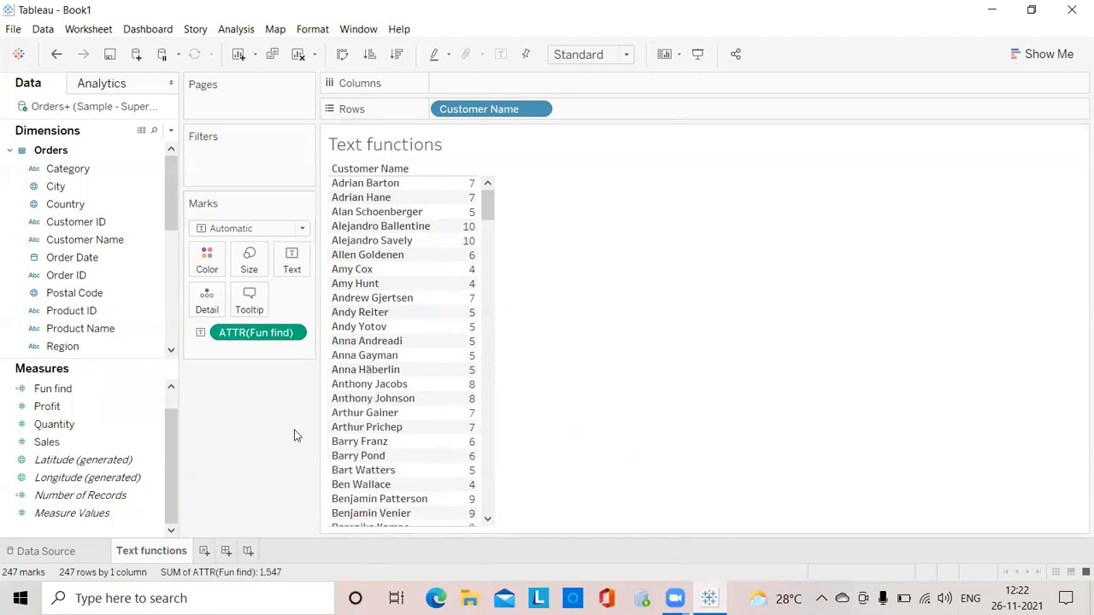
left_click(292, 333)
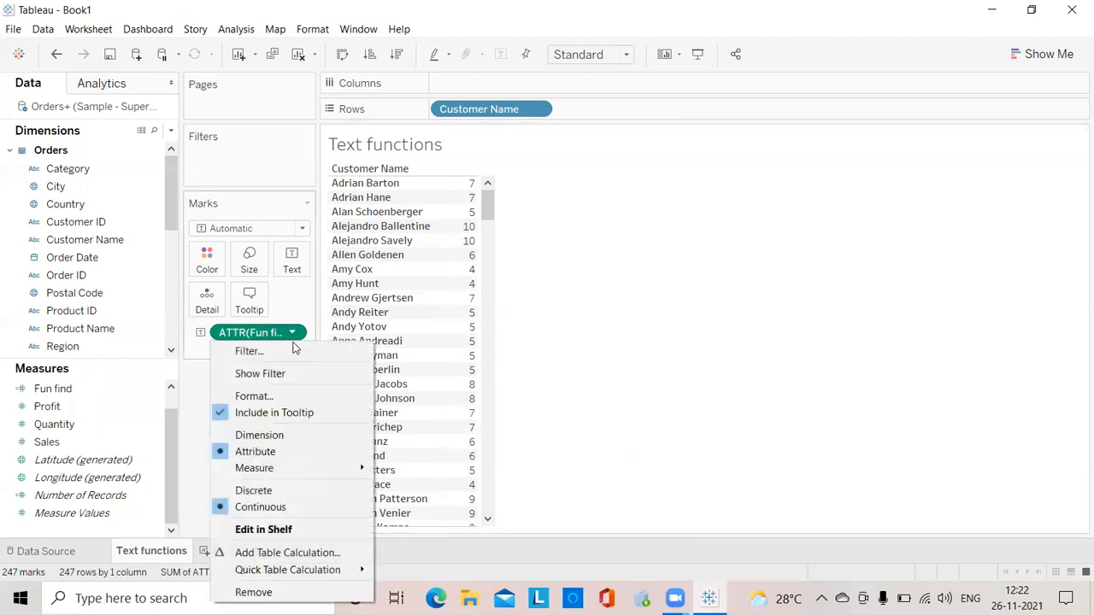
left_click(324, 499)
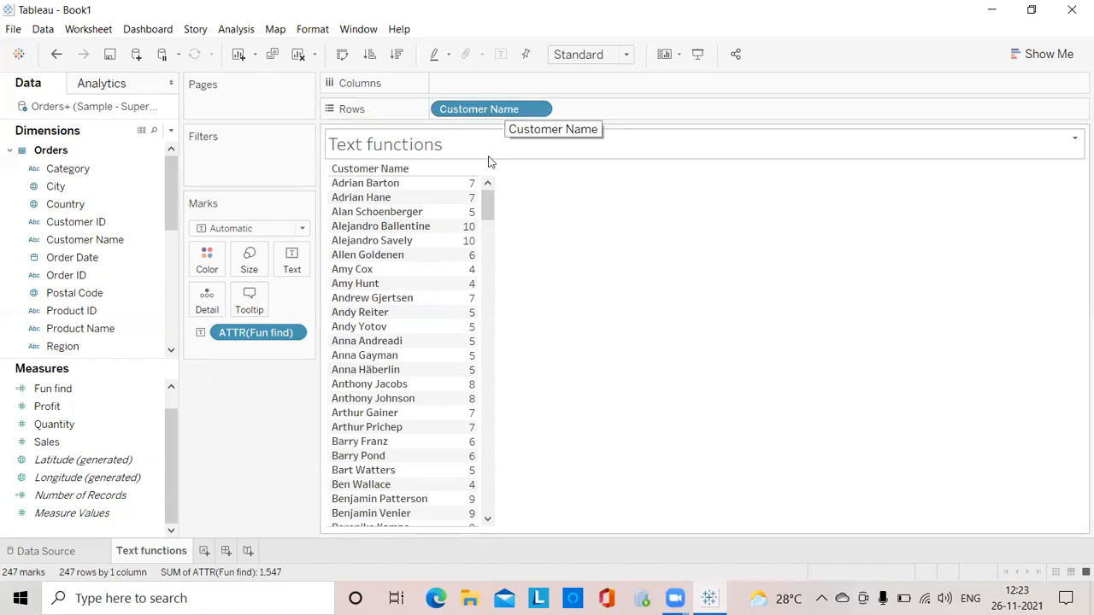
- Remove the Fun find label and create a new calculated field named "Fun len"
left_click_drag(270, 335, 257, 540)
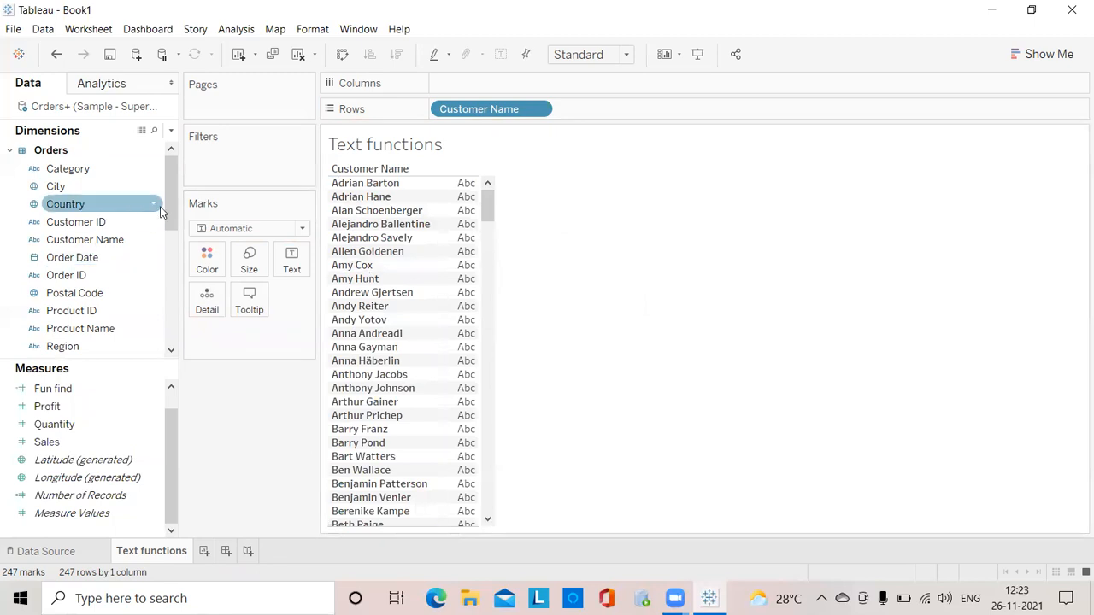
left_click(170, 131)
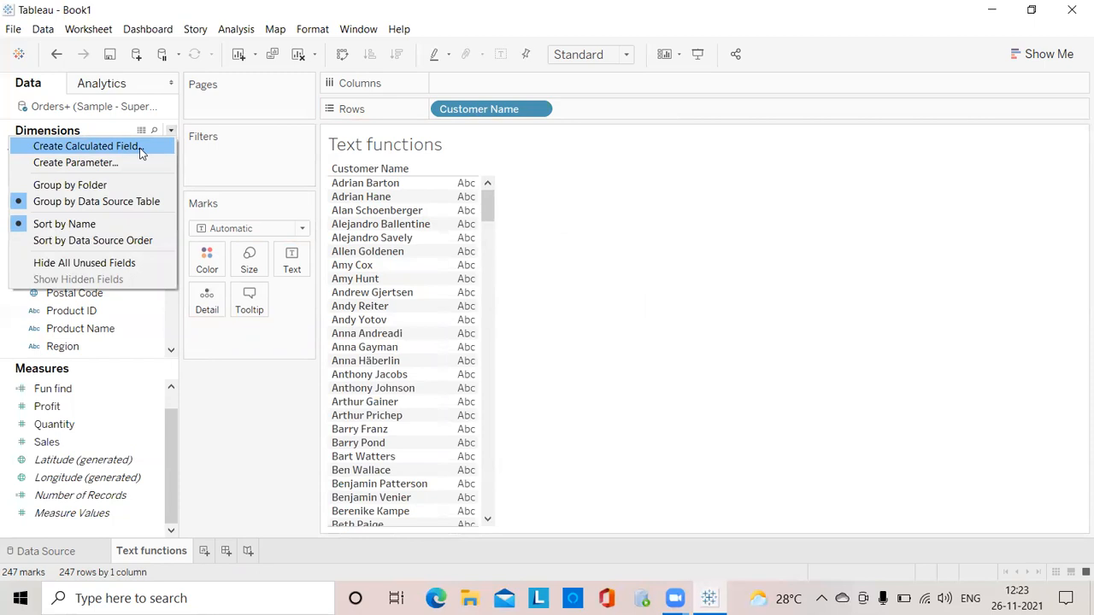
left_click(141, 152)
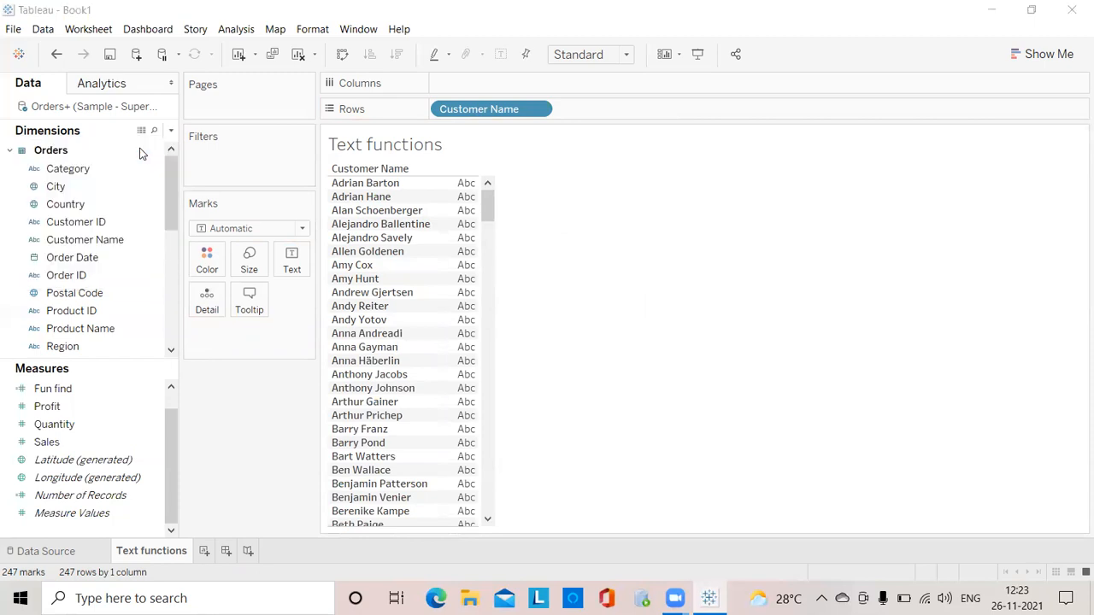
key("BackSpace")
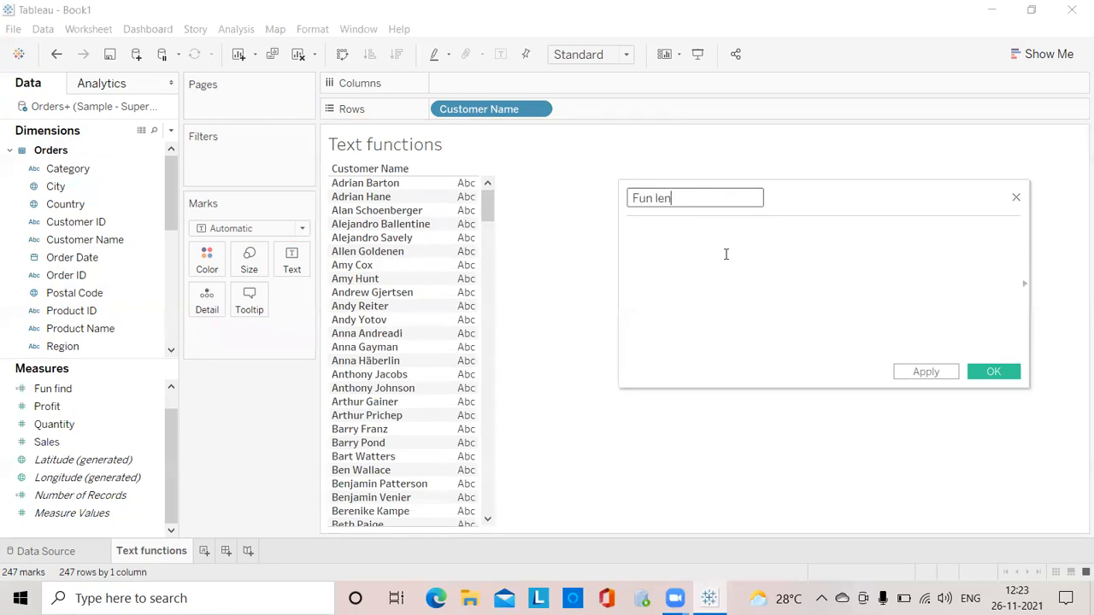
- Enter the formula LEN([Customer Name]) for the Fun len field and save the calculation
left_click(672, 248)
type("len")
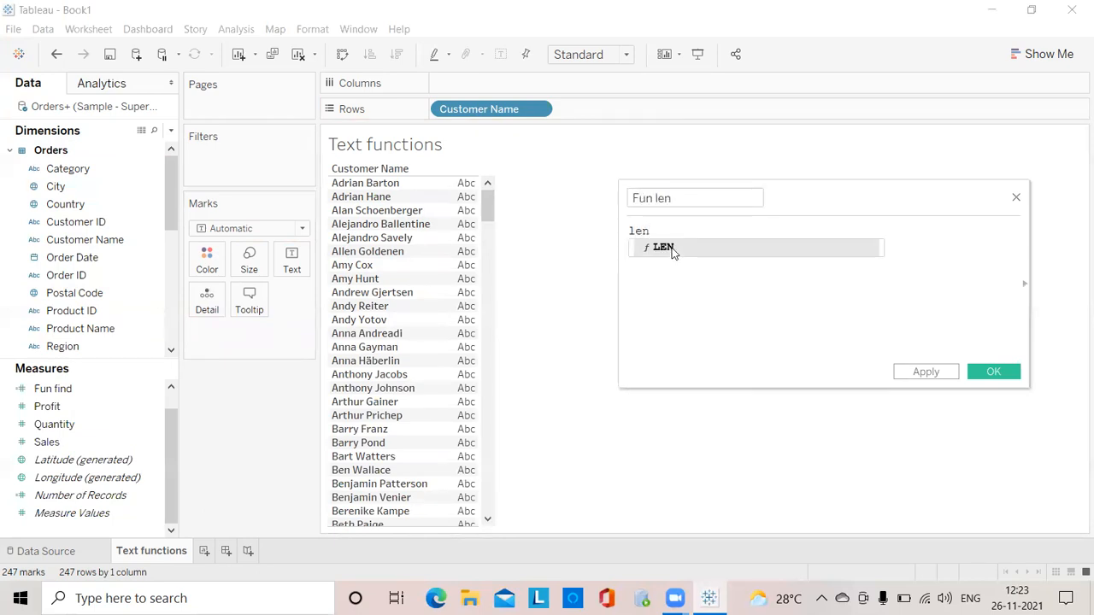
left_click(672, 248)
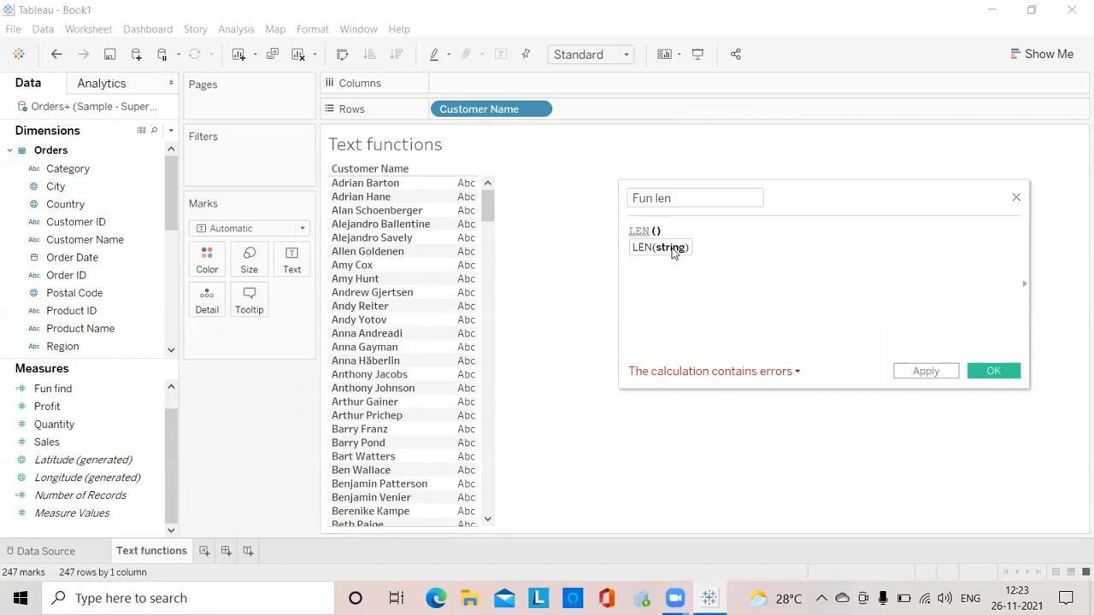
type("cu")
key("Down")
key("Return")
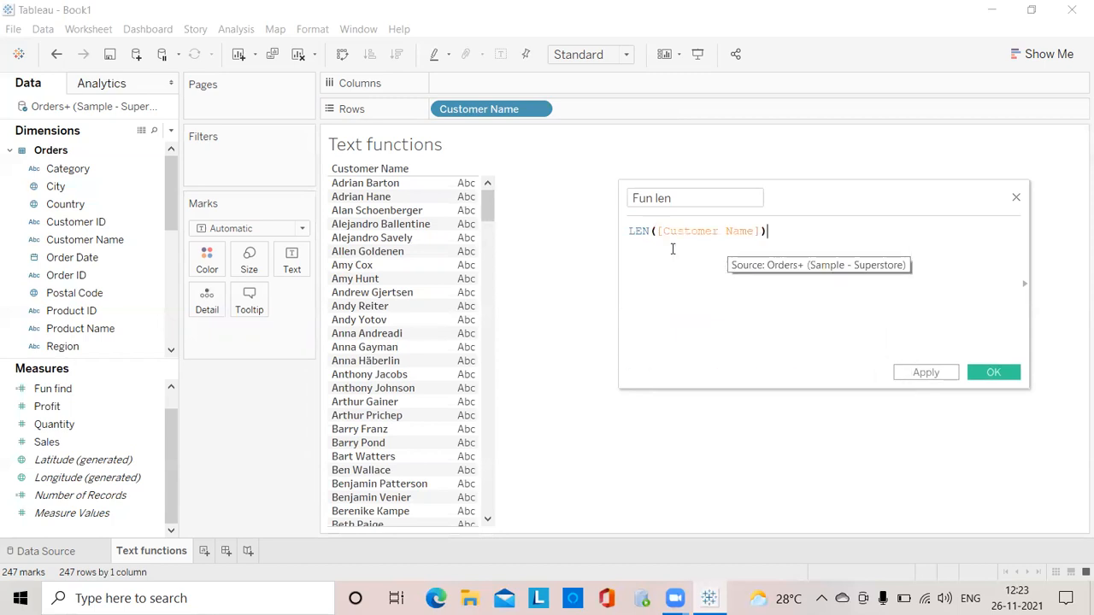
left_click(935, 374)
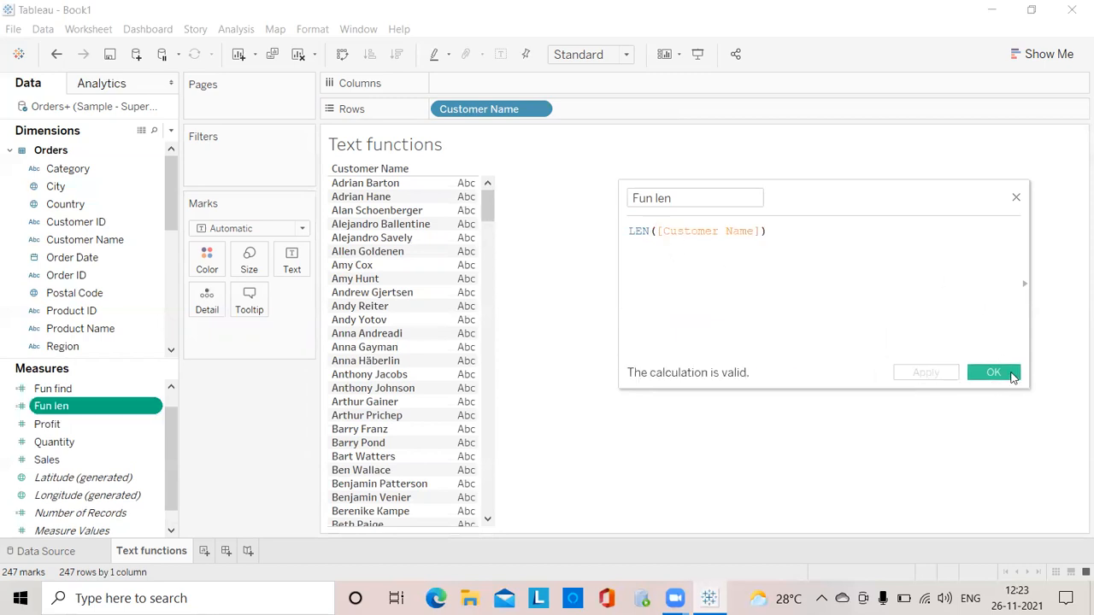
left_click(1001, 372)
- Show Fun len as the text value beside each customer name and set its aggregation to Attribute
left_click(96, 408)
left_click_drag(133, 402, 469, 354)
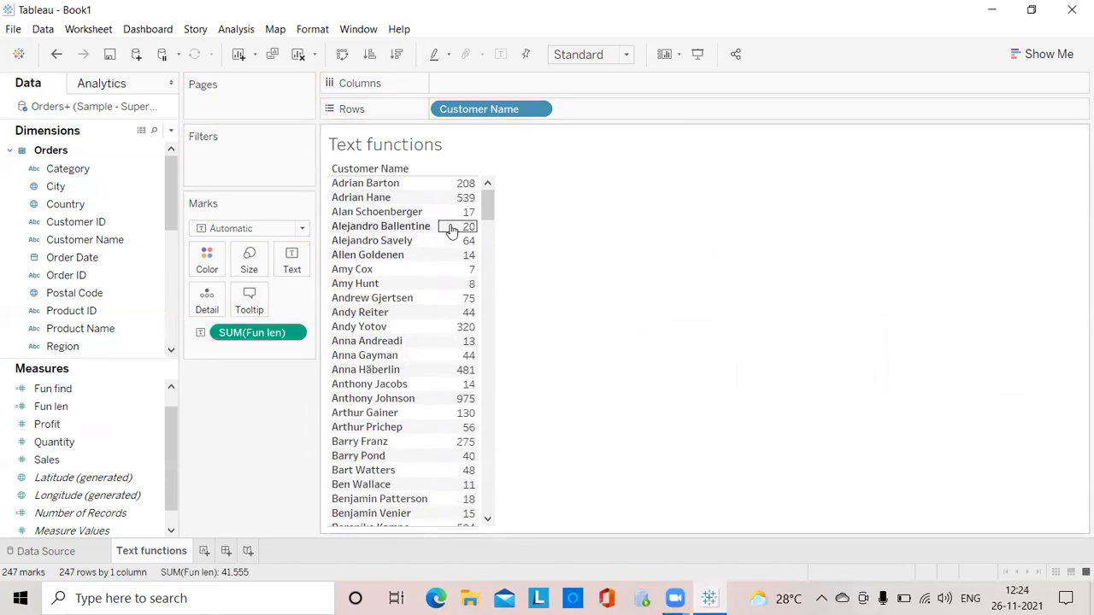
left_click(291, 334)
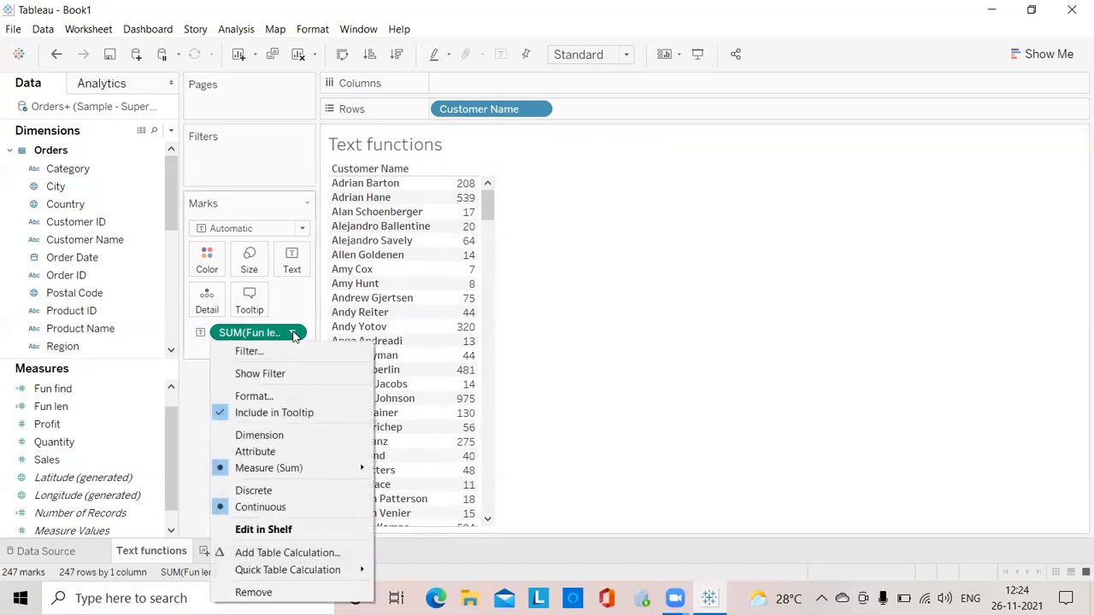
left_click(257, 452)
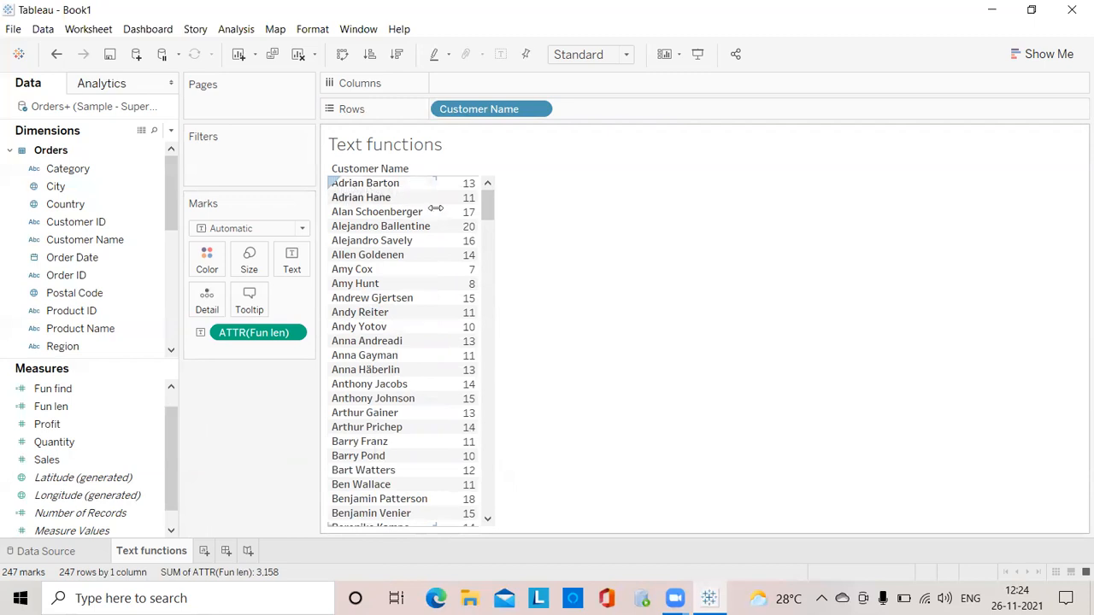
mouse_move(471, 187)
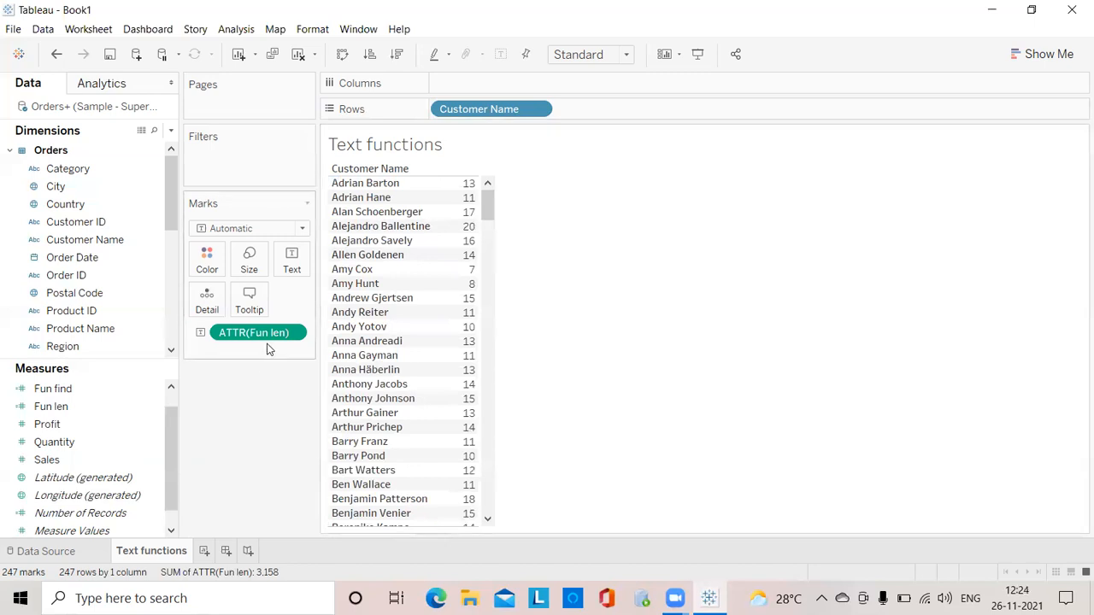
- Remove the Fun len label and create a new calculated field named "Fun startswith"
left_click_drag(273, 334, 265, 461)
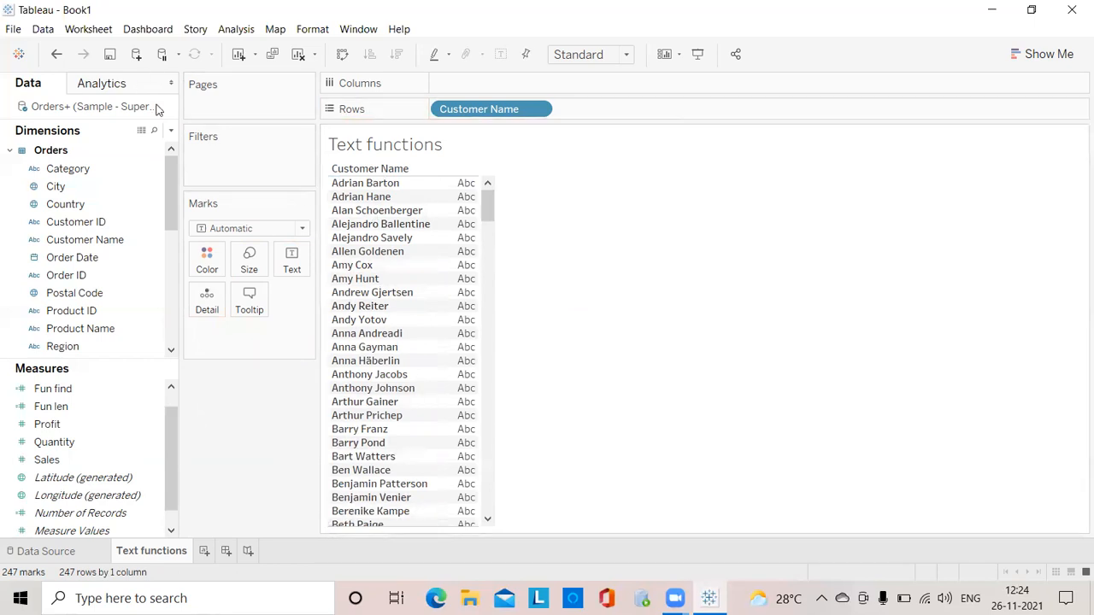
left_click(171, 131)
left_click(152, 151)
key("BackSpace")
type("Startswith")
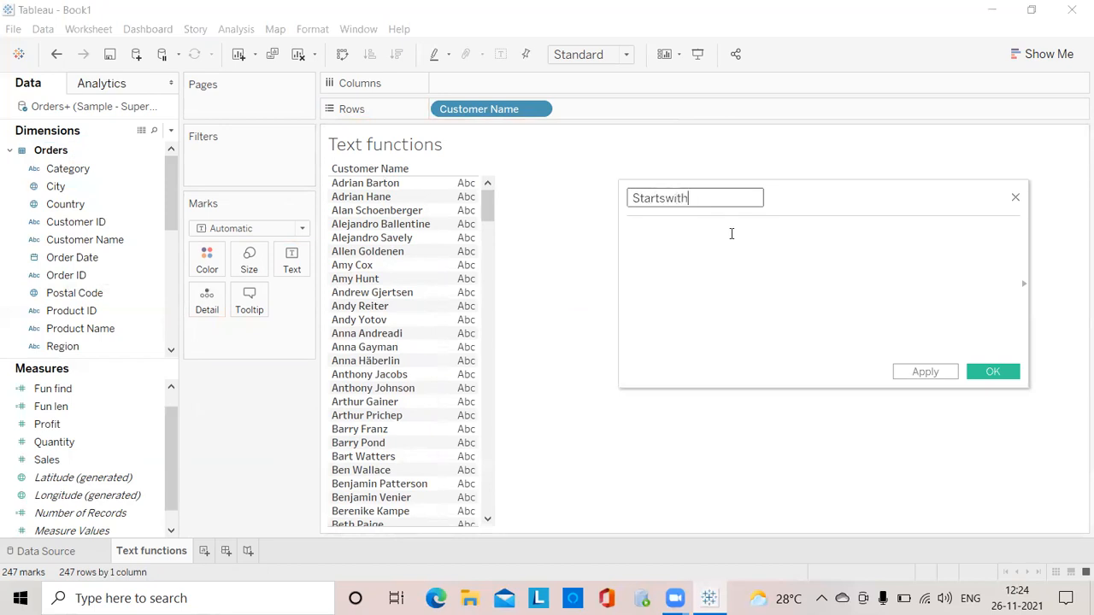
left_click(672, 240)
left_click(631, 198)
type("FUN")
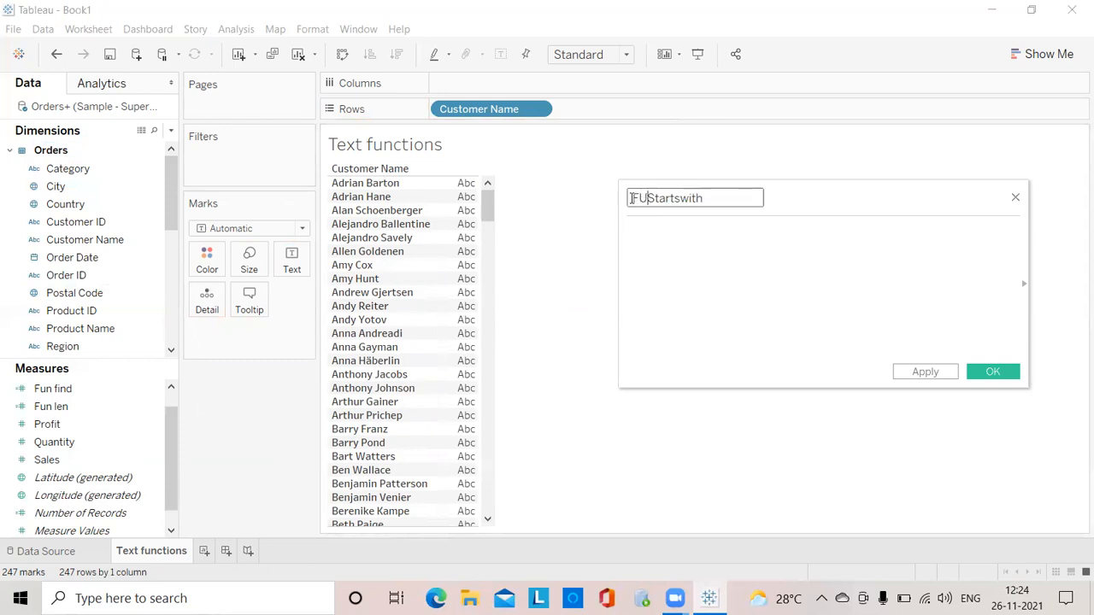
key("BackSpace")
key("BackSpace")
type("un")
key("Delete")
type("s")
- Enter the formula STARTSWITH([Customer Name],"s") for the Fun startswith field and save the calculation
left_click(664, 231)
type("st")
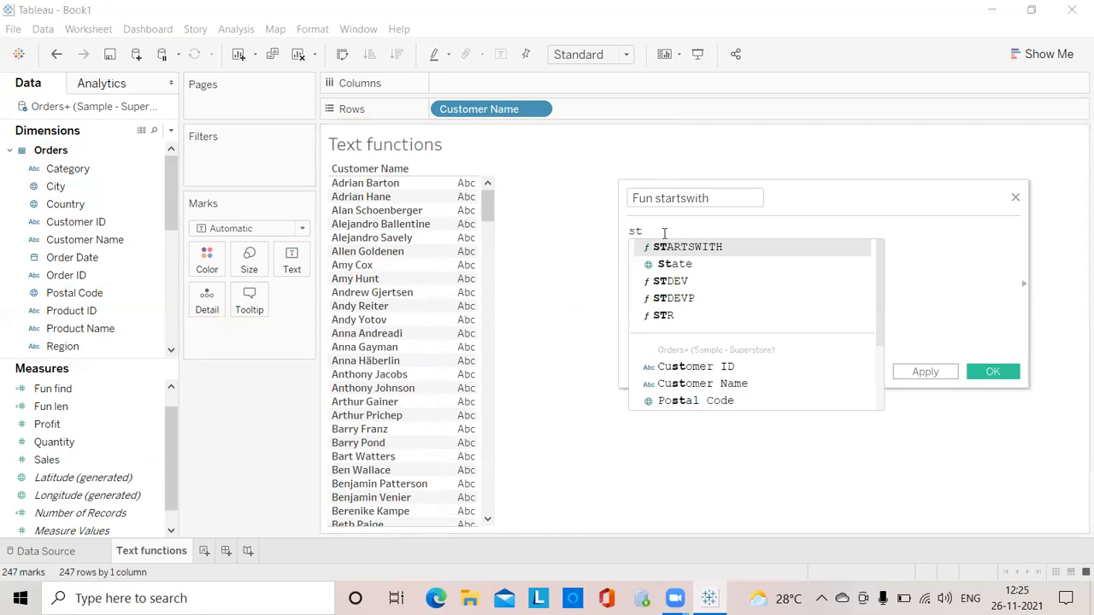
key("Return")
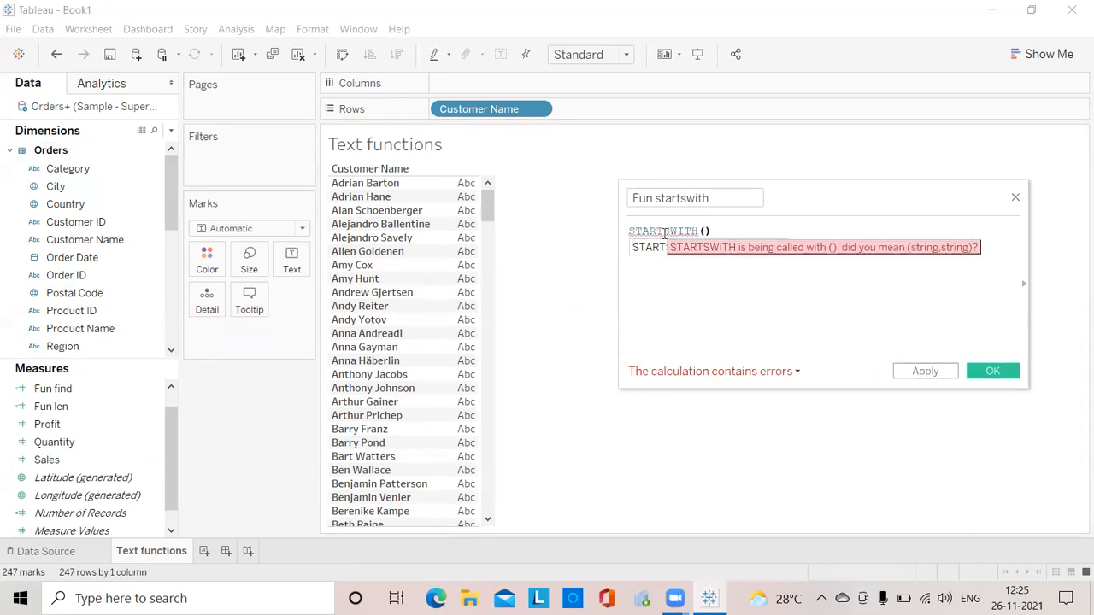
type("cu")
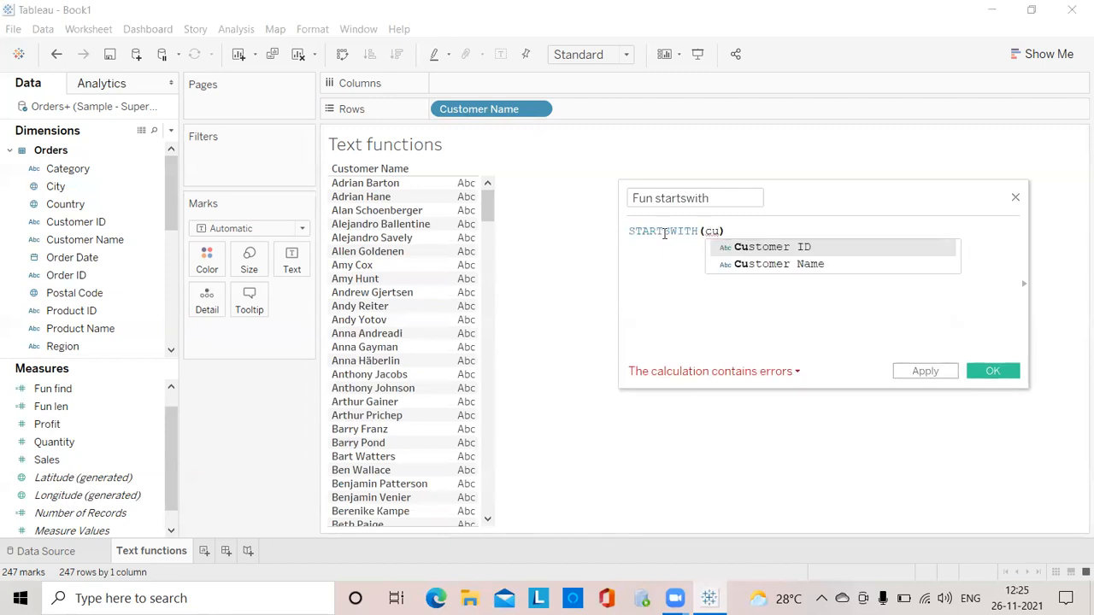
key("Down")
key("Return")
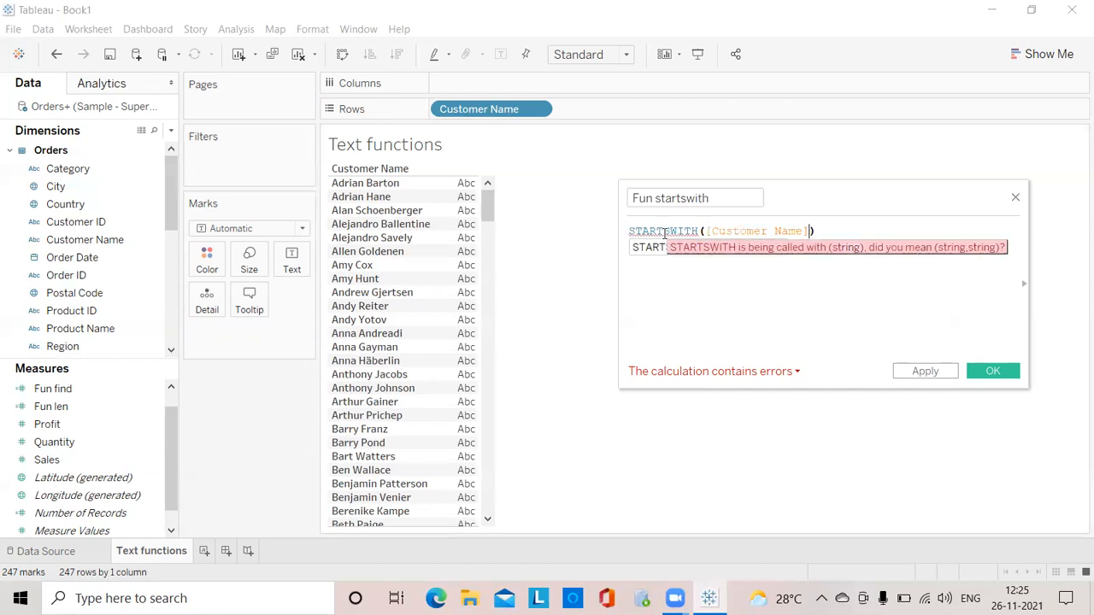
type(",\"s\"")
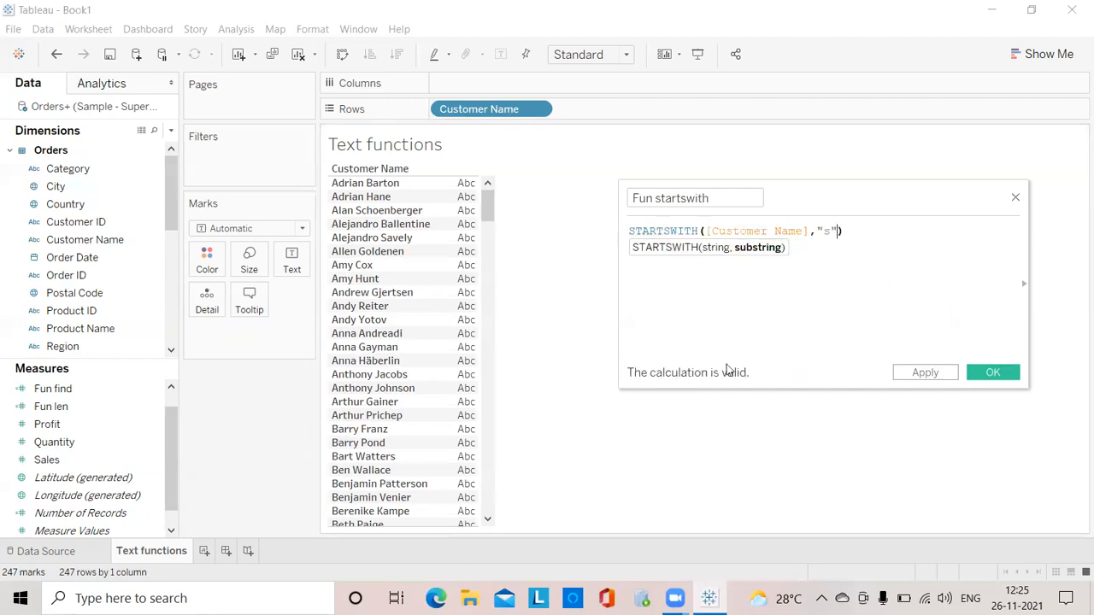
left_click(923, 373)
left_click(989, 372)
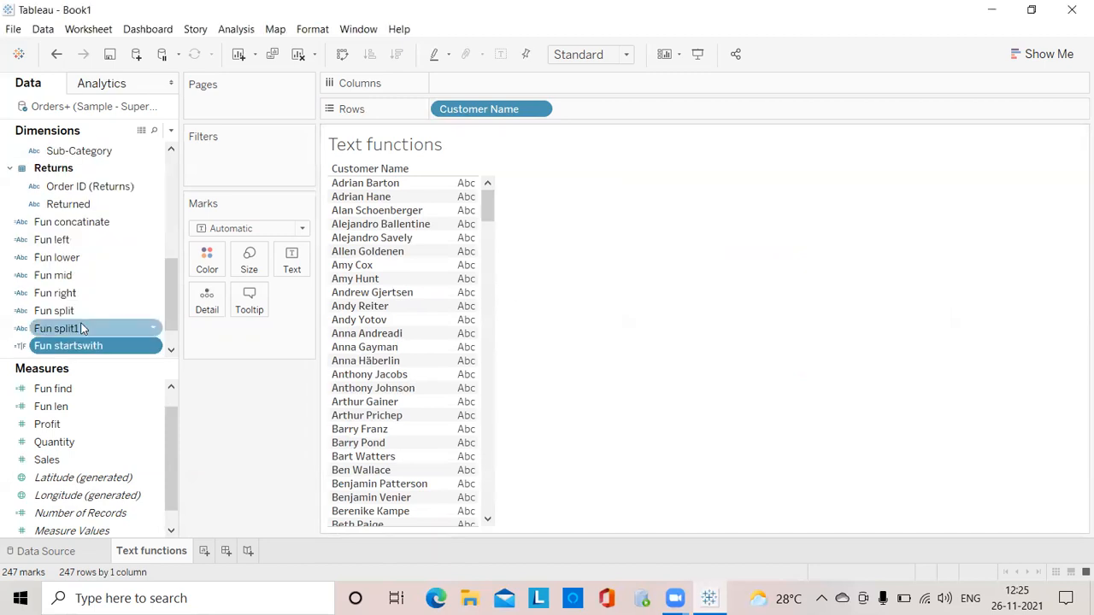
- Add Fun startswith to Rows after Customer Name and filter the view to its True values only
left_click_drag(60, 347, 465, 233)
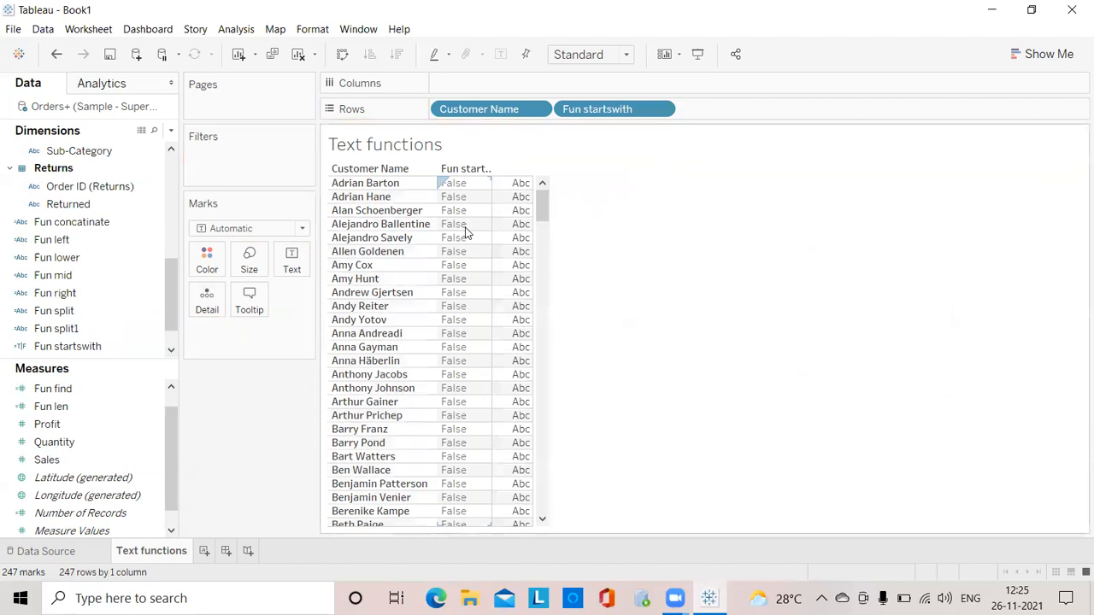
left_click_drag(545, 200, 538, 354)
left_click(92, 348)
left_click_drag(94, 353, 242, 167)
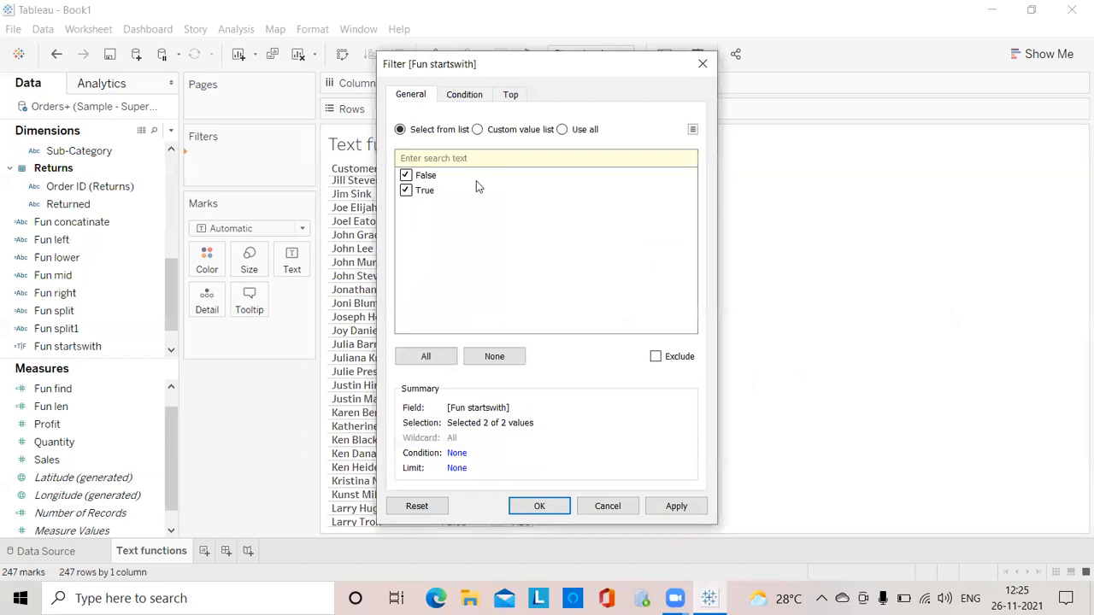
left_click(406, 175)
left_click(554, 510)
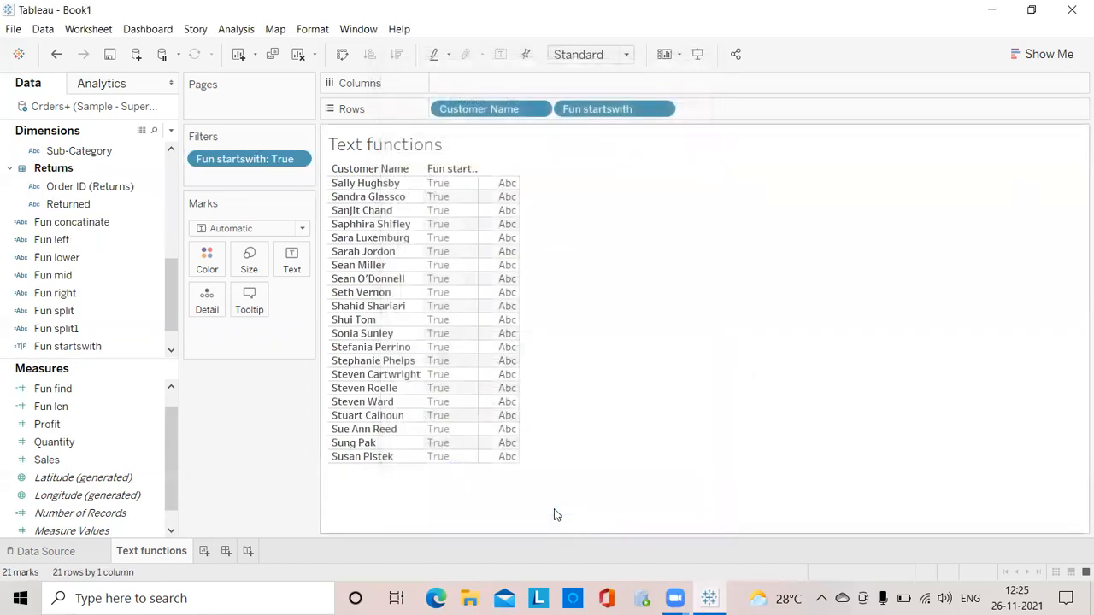
- Create a new calculated field named "Fun endswith"
left_click(172, 132)
left_click(76, 143)
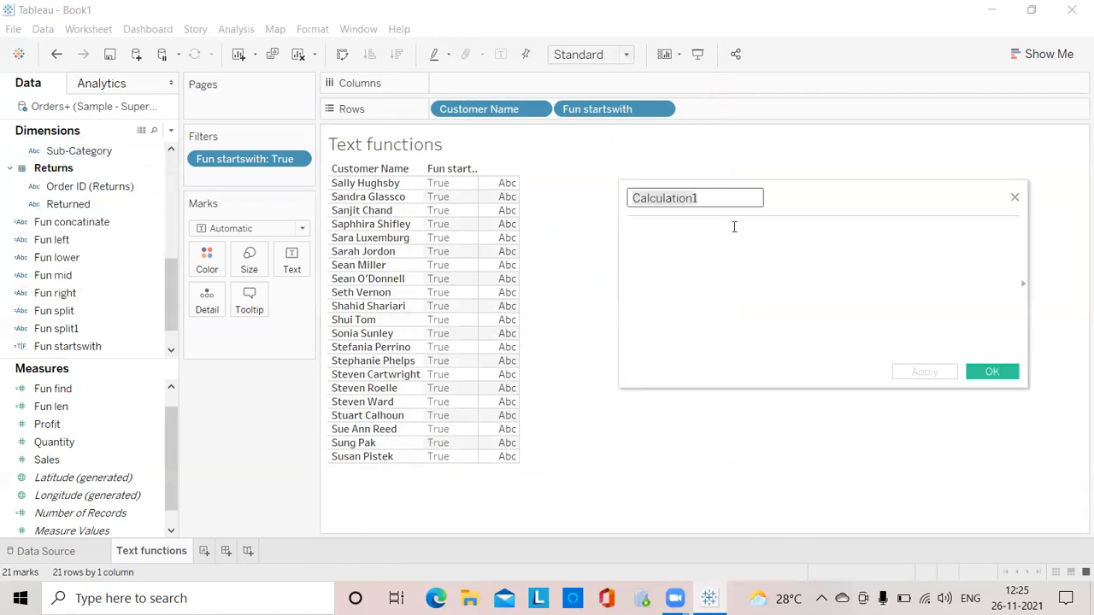
key("ctrl+a")
key("BackSpace")
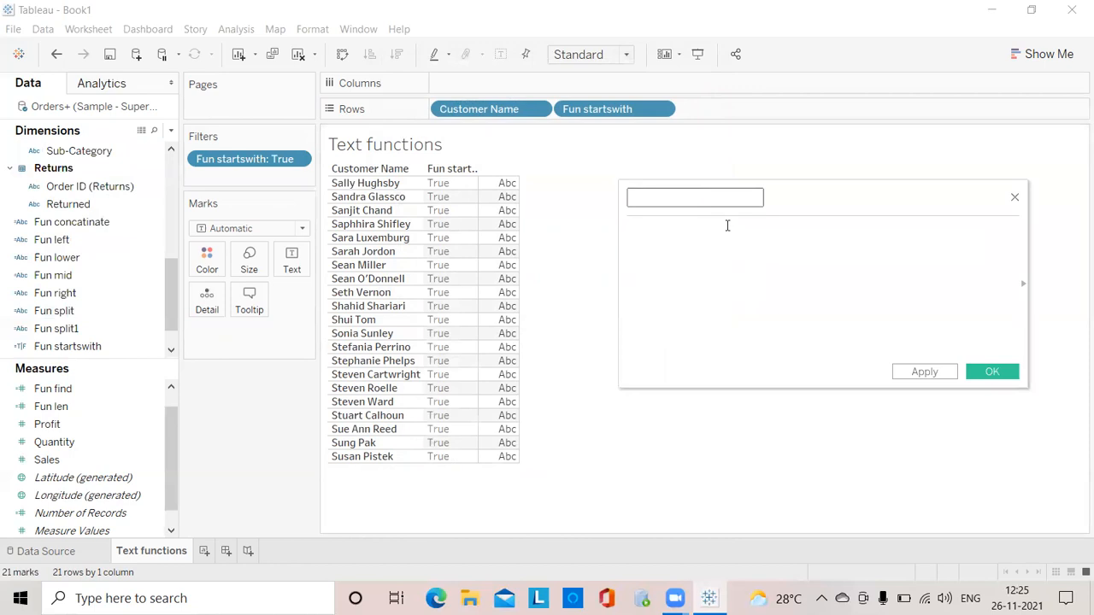
type("Fun endswith")
- Enter the formula ENDSWITH([Customer Name],"s") for the Fun endswith field and save the calculation
left_click(694, 251)
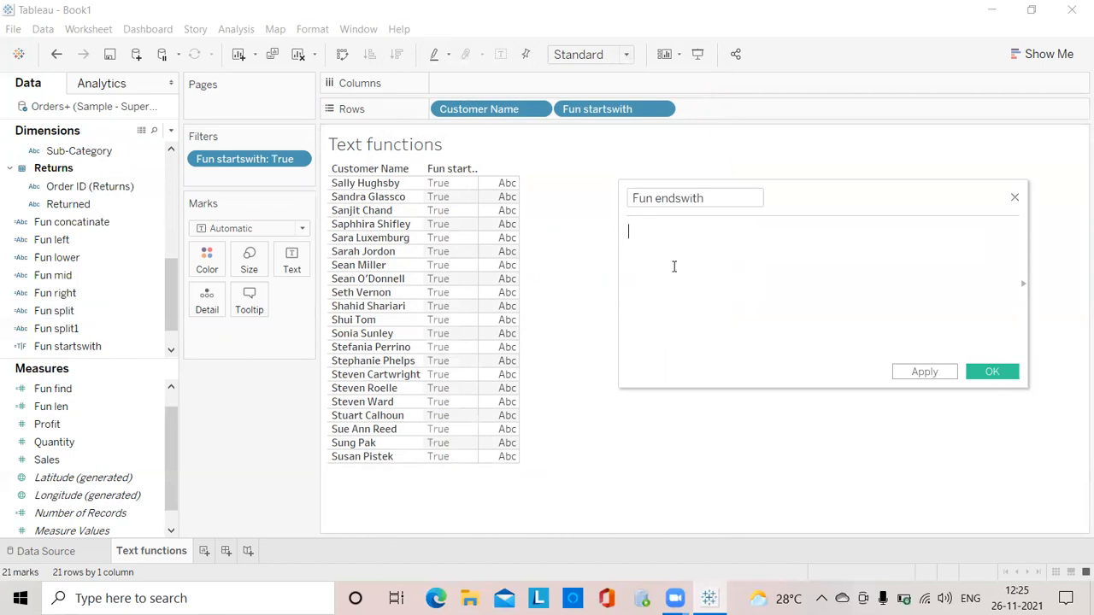
type("en")
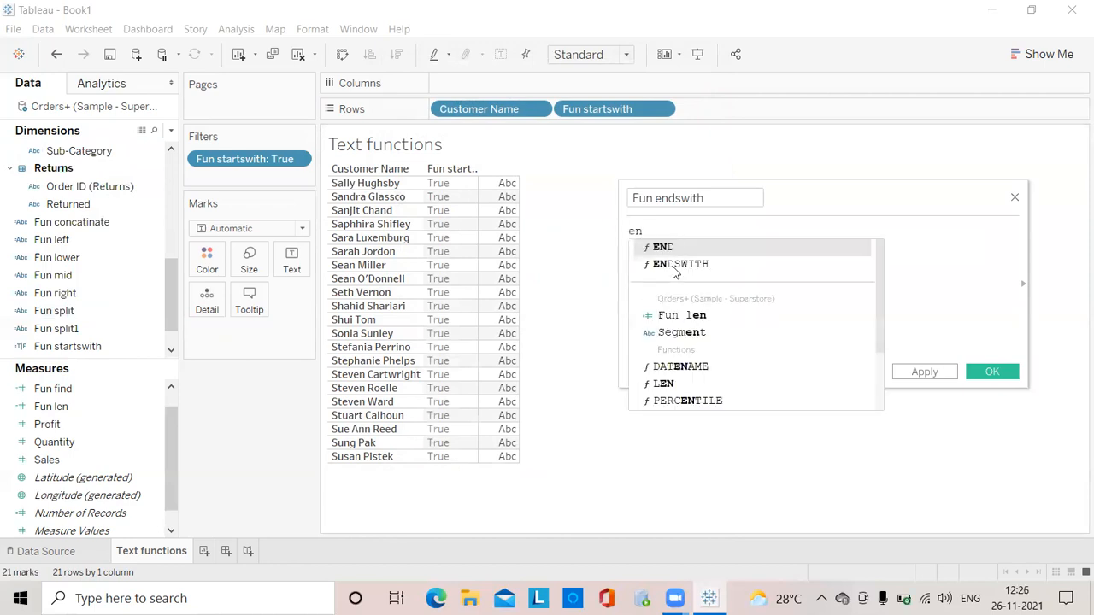
double_click(674, 265)
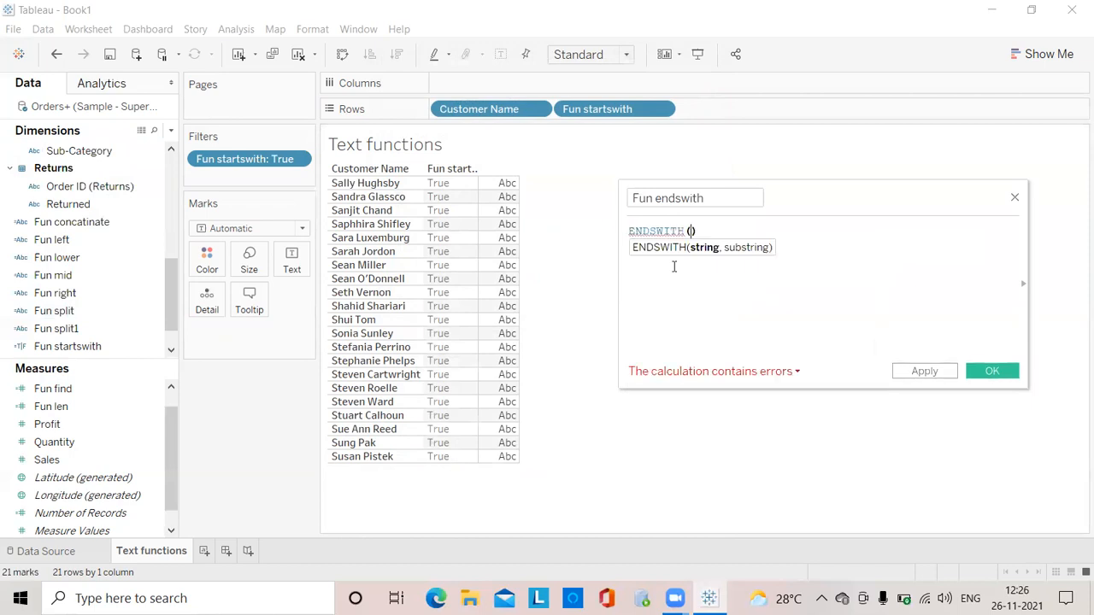
type("cu")
key("Down")
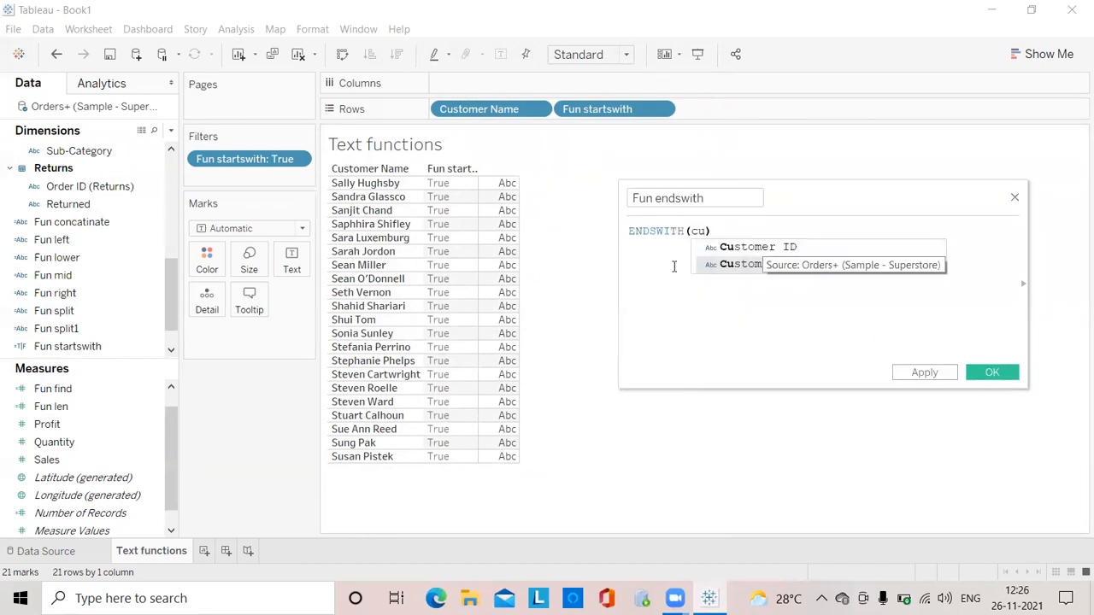
key("Return")
type(",")
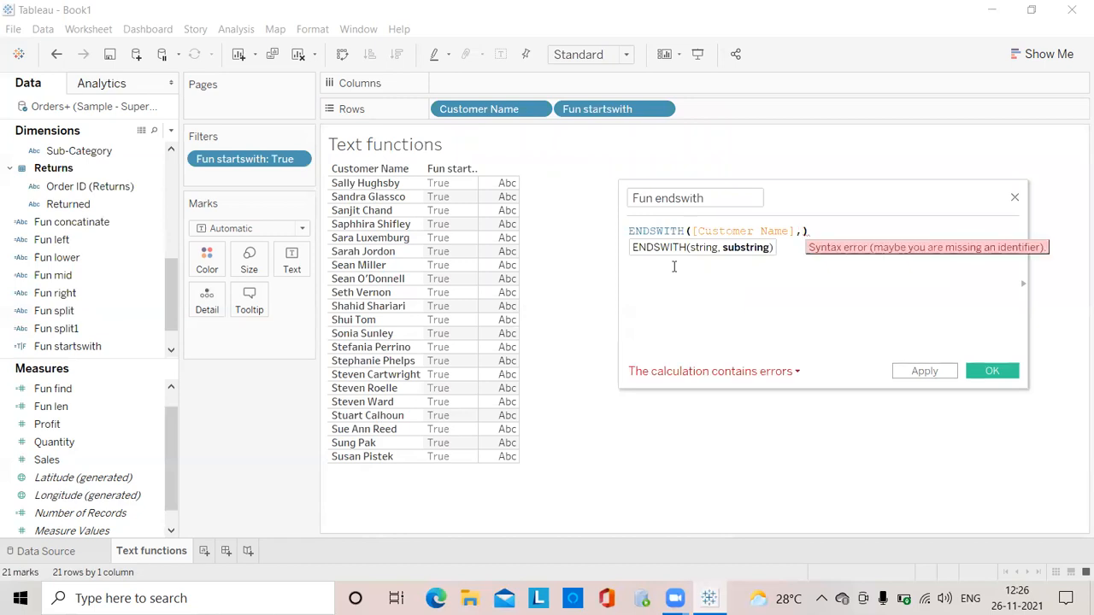
type("\"s\"")
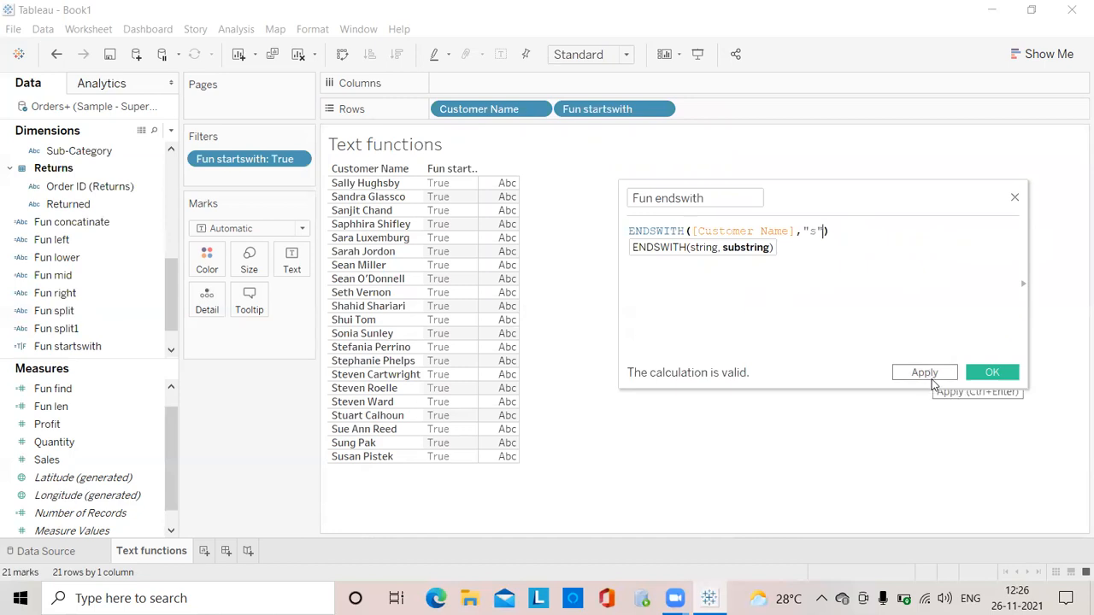
left_click(933, 383)
left_click(991, 373)
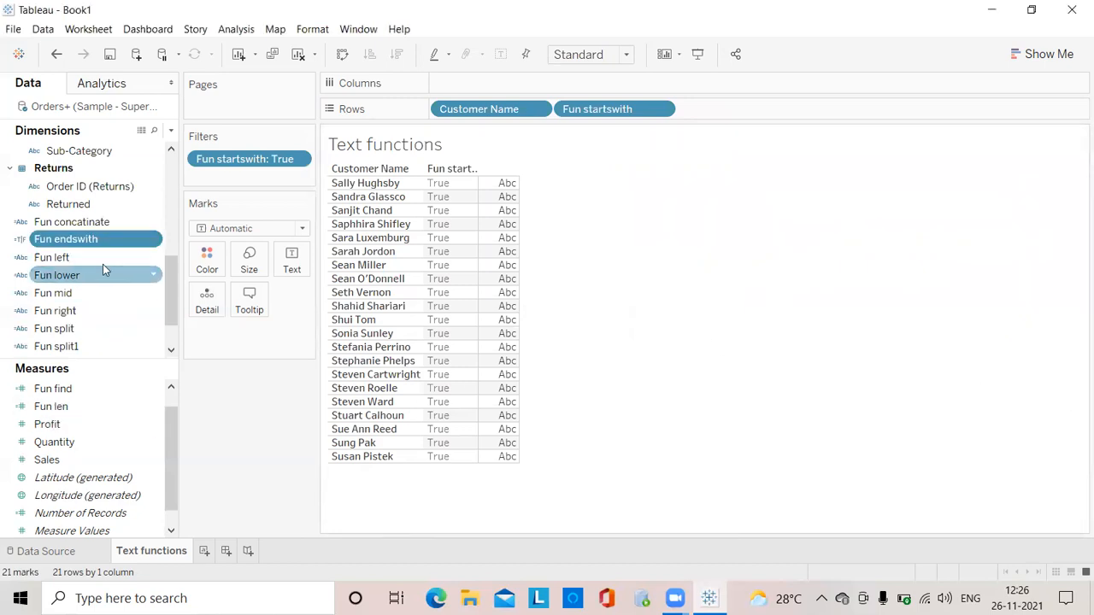
- Add Fun endswith to Rows after Fun startswith and filter the view to its True values only
left_click_drag(122, 242, 779, 111)
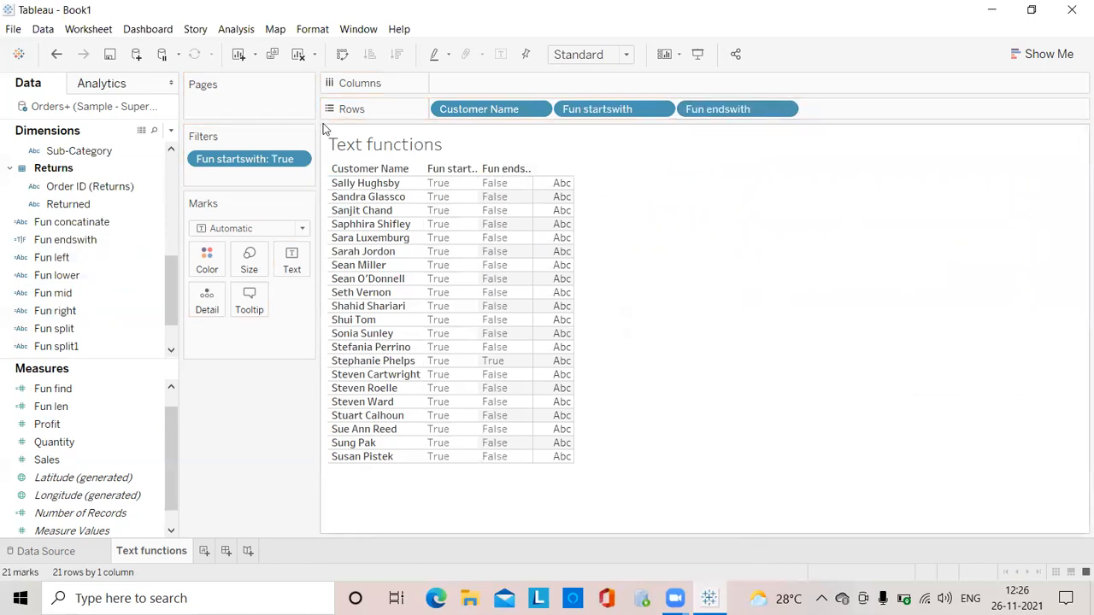
scroll(60, 343, "down", 1)
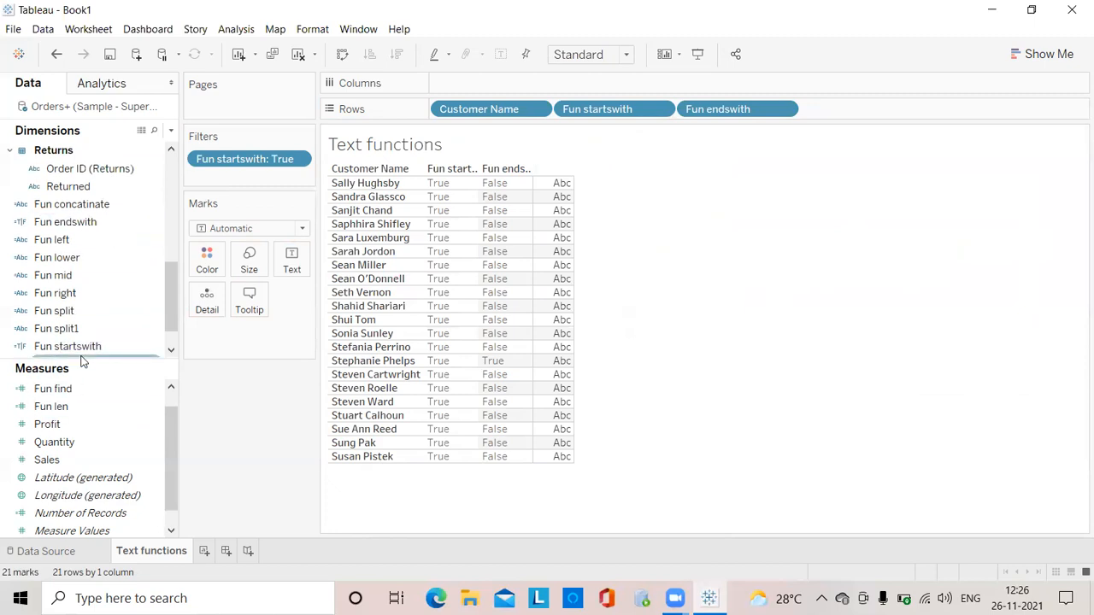
left_click_drag(107, 359, 108, 445)
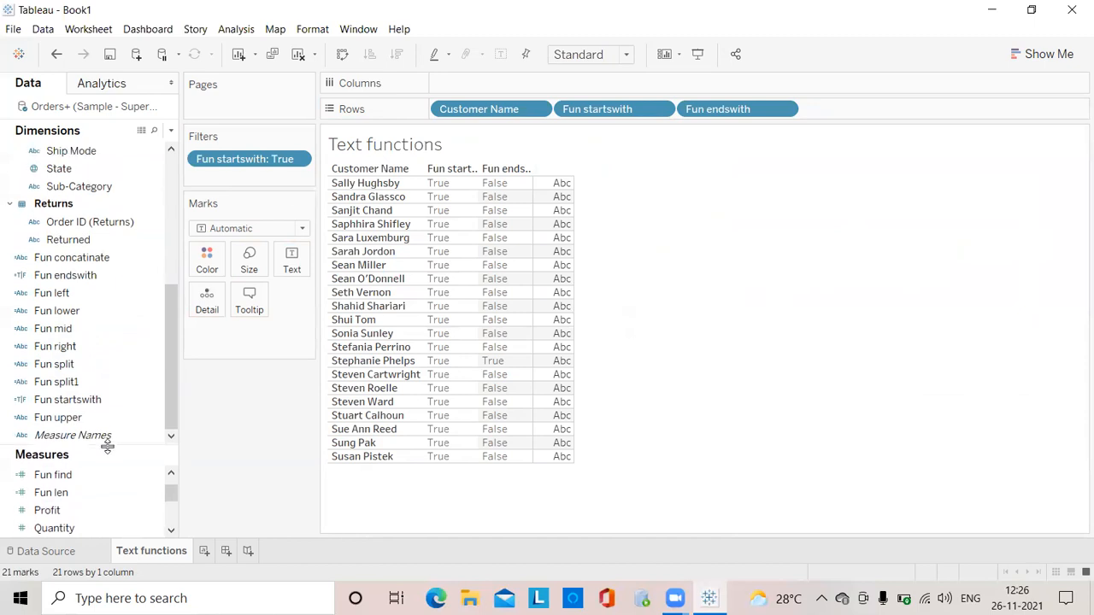
left_click_drag(65, 275, 236, 180)
left_click(406, 176)
left_click(538, 506)
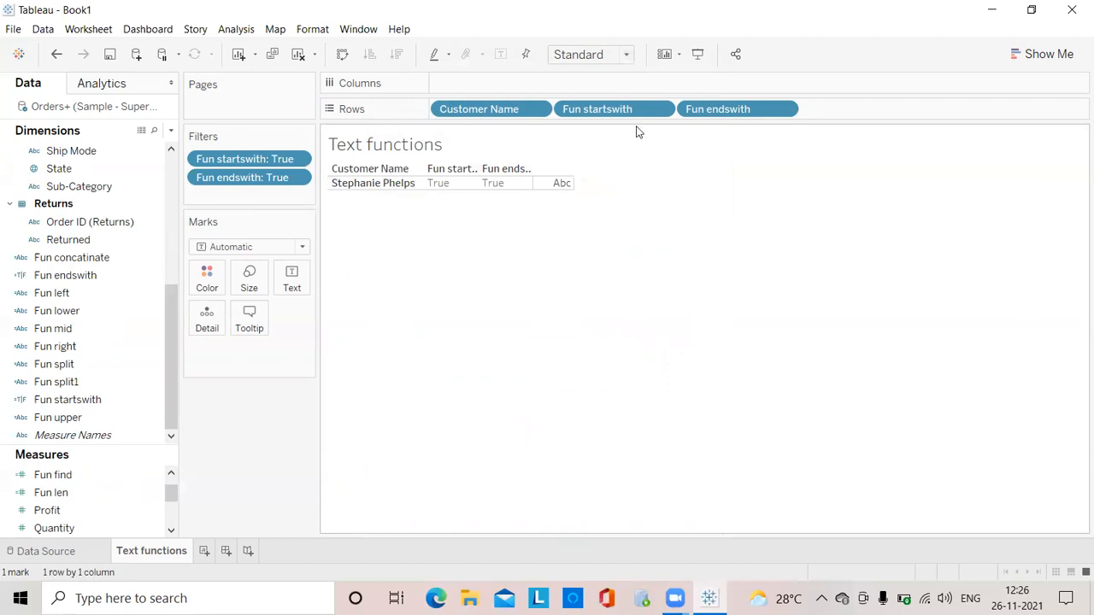
- Clear the worksheet by removing Customer Name, Fun startswith and Fun endswith from Rows along with both filters
left_click_drag(612, 110, 769, 223)
left_click_drag(598, 110, 547, 162)
left_click_drag(501, 115, 530, 256)
left_click_drag(278, 177, 640, 330)
left_click_drag(257, 159, 564, 274)
left_click_drag(247, 161, 571, 367)
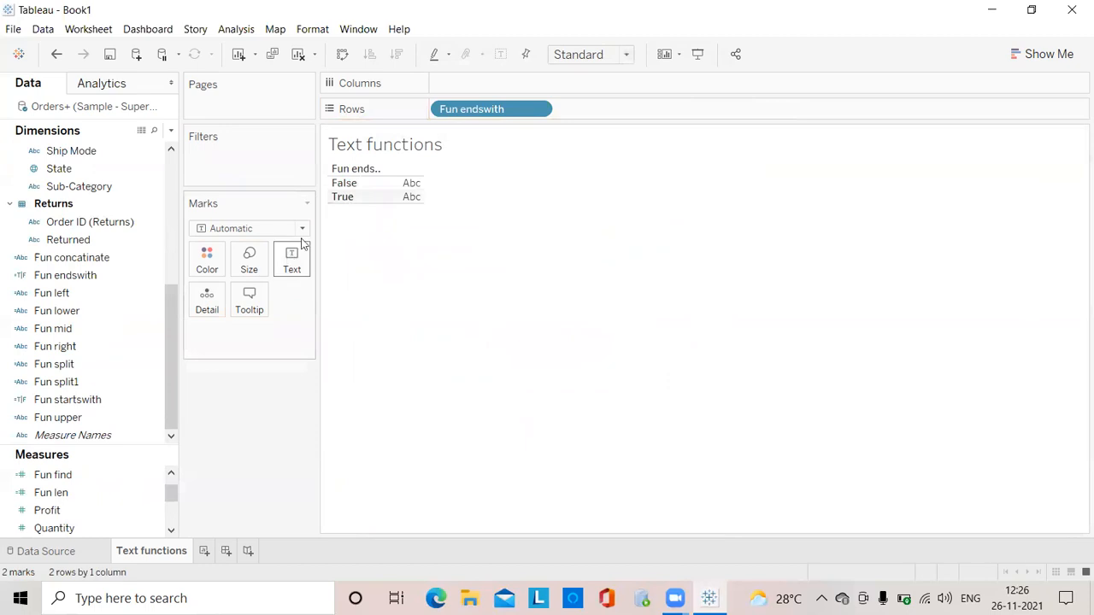
left_click_drag(481, 118, 644, 415)
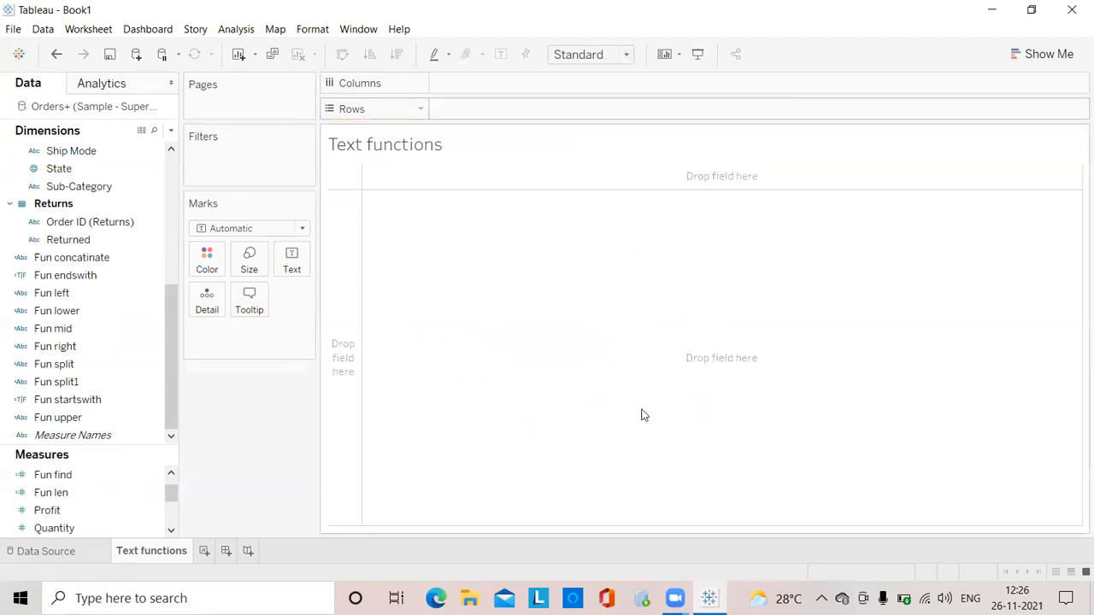
mouse_move(127, 438)
left_mouse_down()
mouse_move(137, 376)
mouse_move(142, 432)
mouse_move(128, 436)
left_mouse_up()
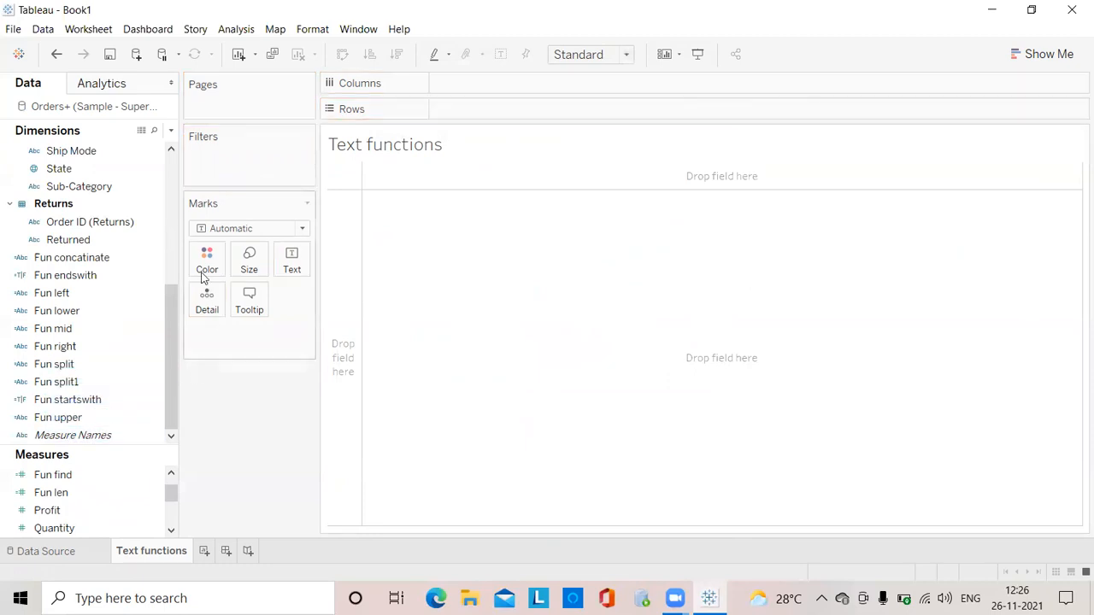
- Create a new calculated field named "Fun replace"
left_click(171, 131)
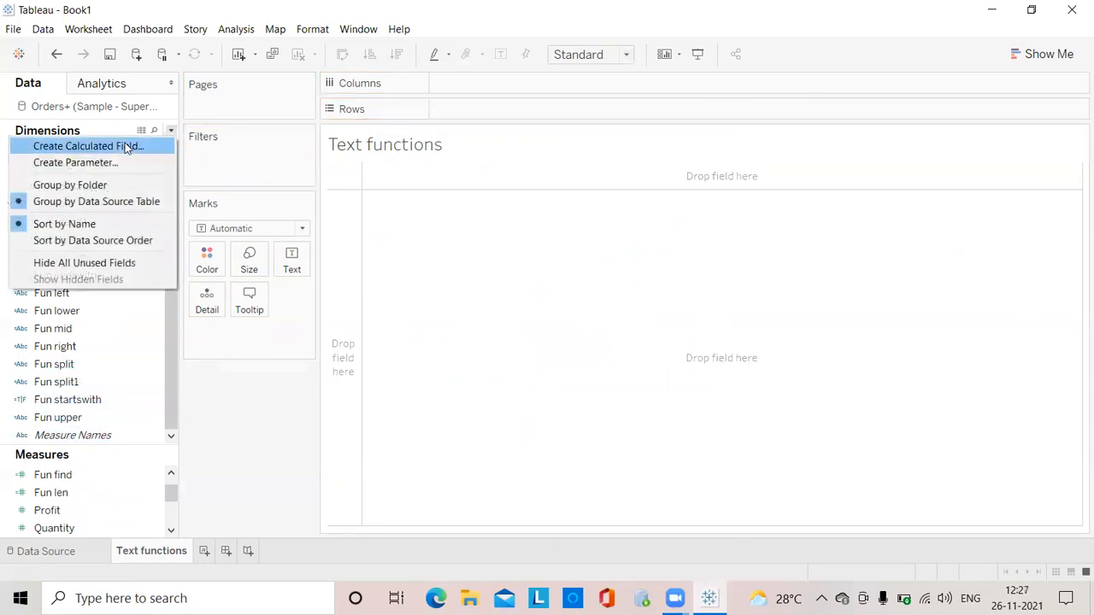
left_click(126, 147)
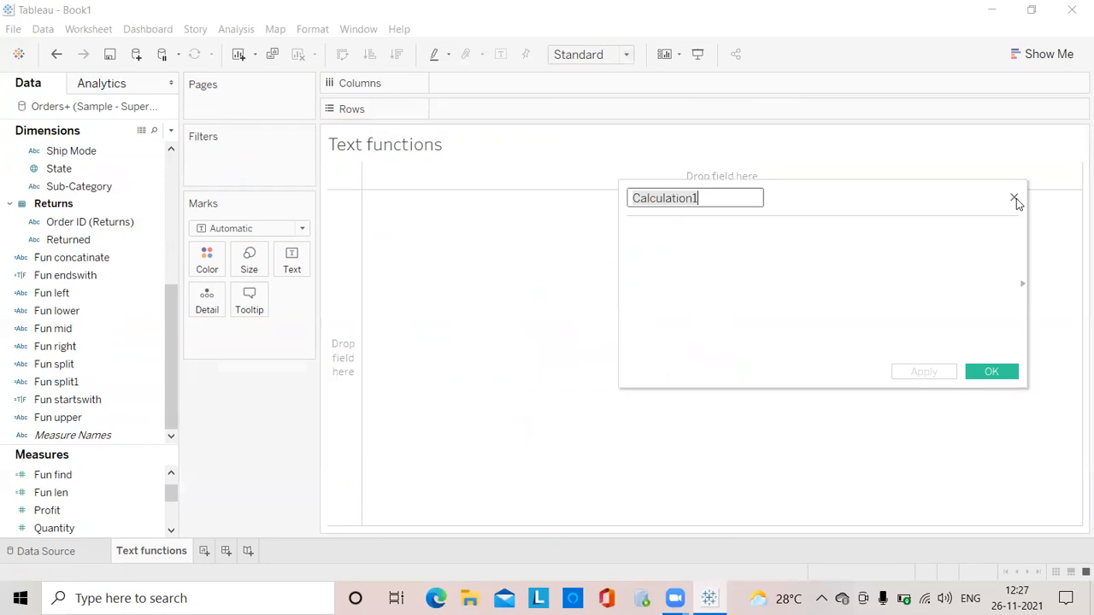
key("ctrl+a")
key("BackSpace")
type("re")
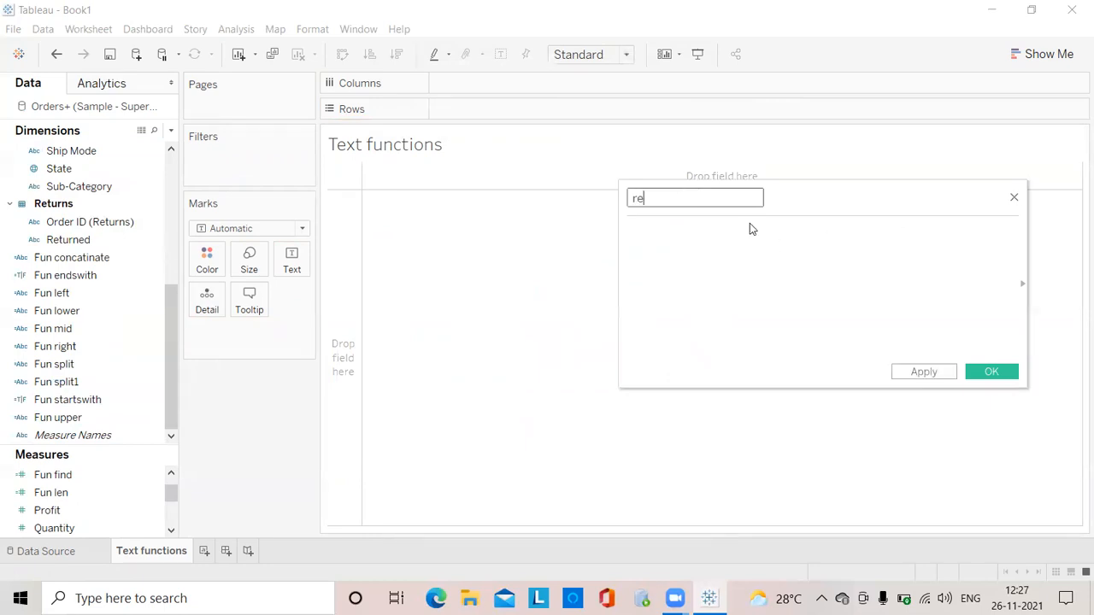
type("place")
left_click(630, 199)
type("Fun")
- Enter the formula REPLACE([Order ID],"-","/") for the Fun replace field and save the calculation
left_click(645, 232)
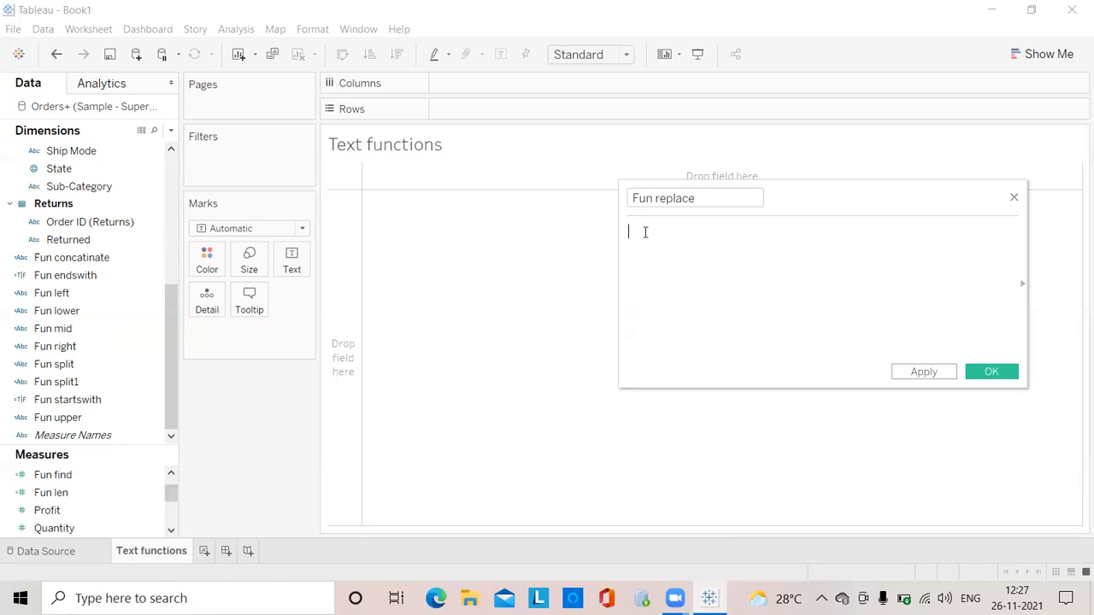
type("repl")
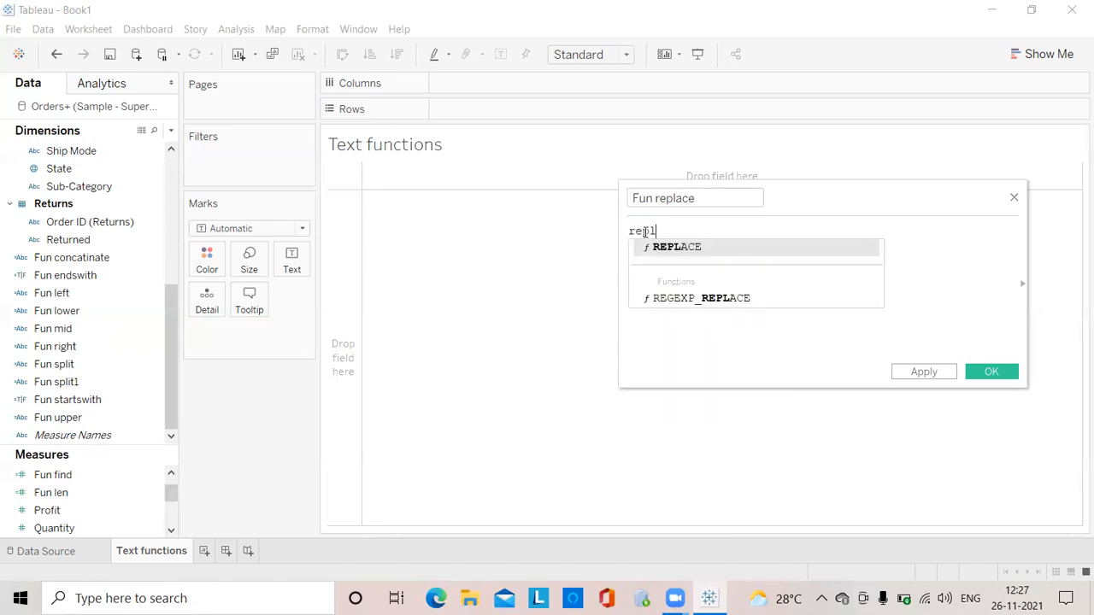
key("Return")
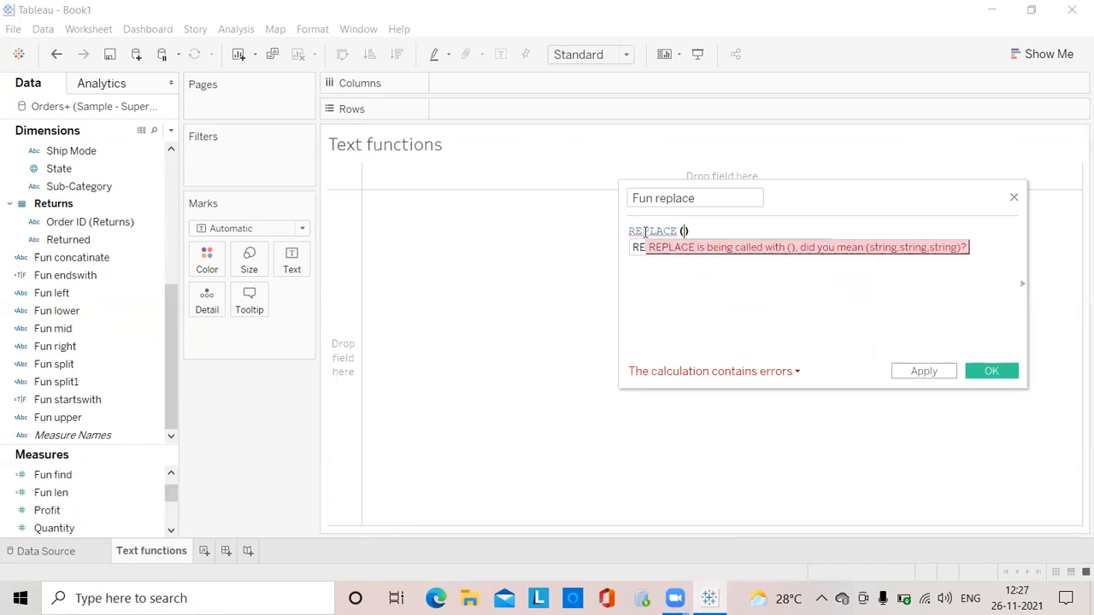
type("orde")
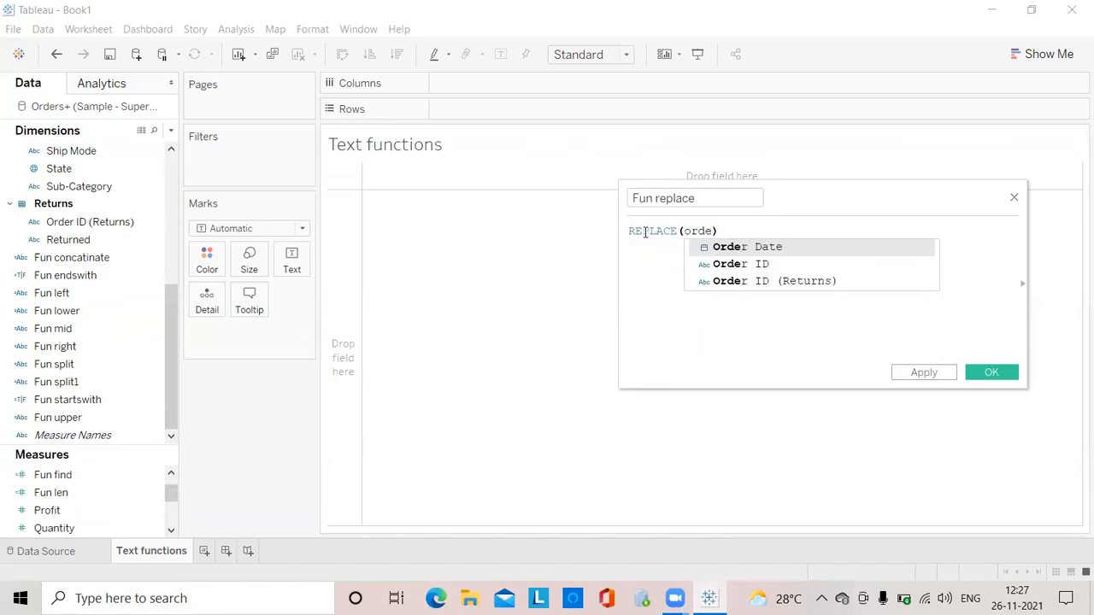
key("Down")
key("Return")
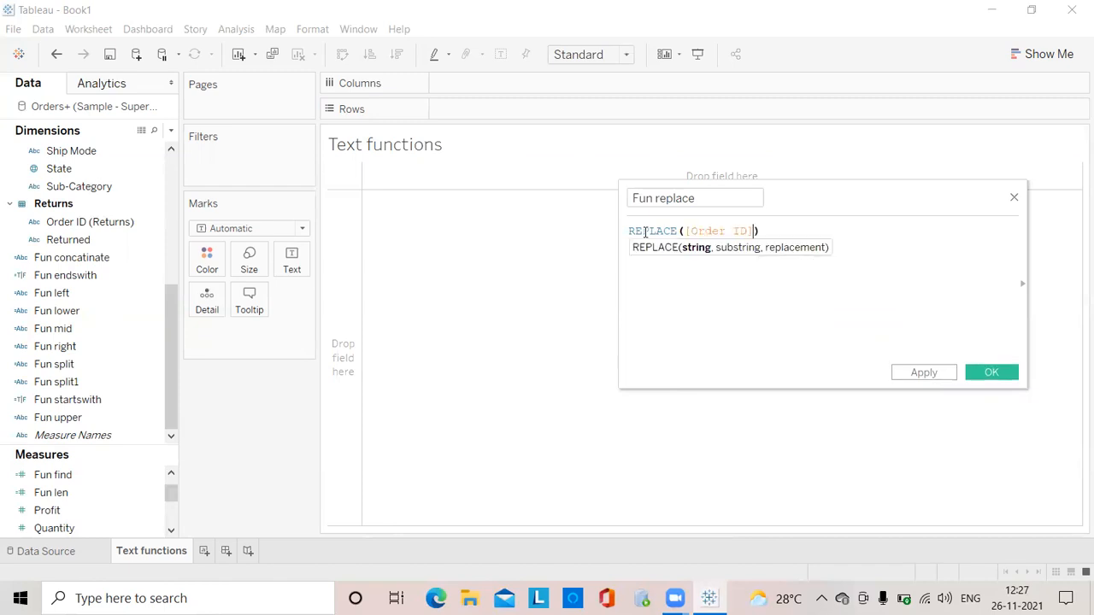
type(",")
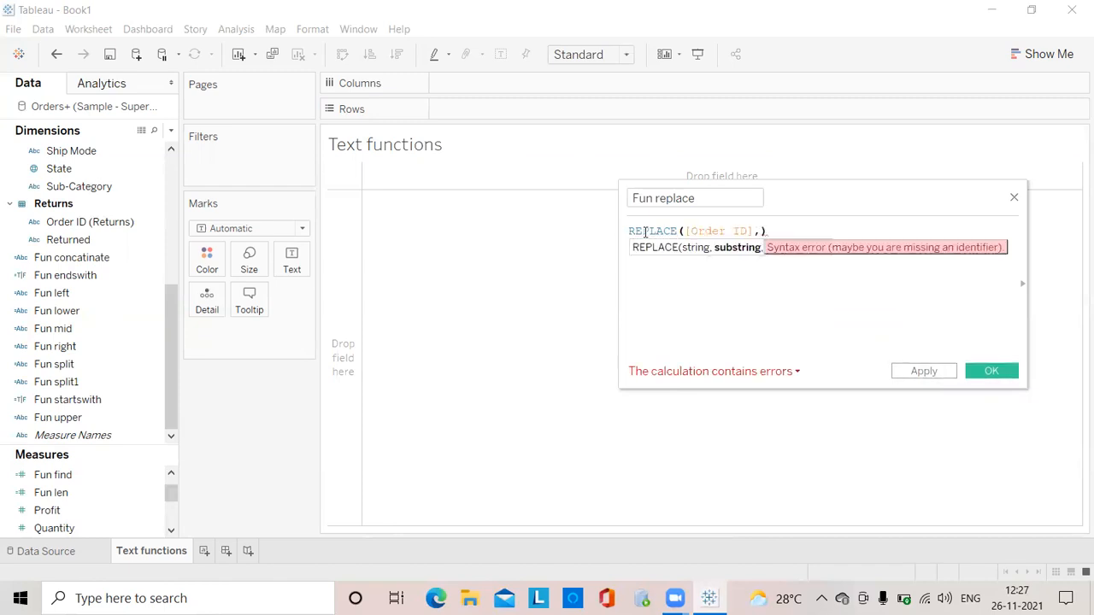
type(" \"")
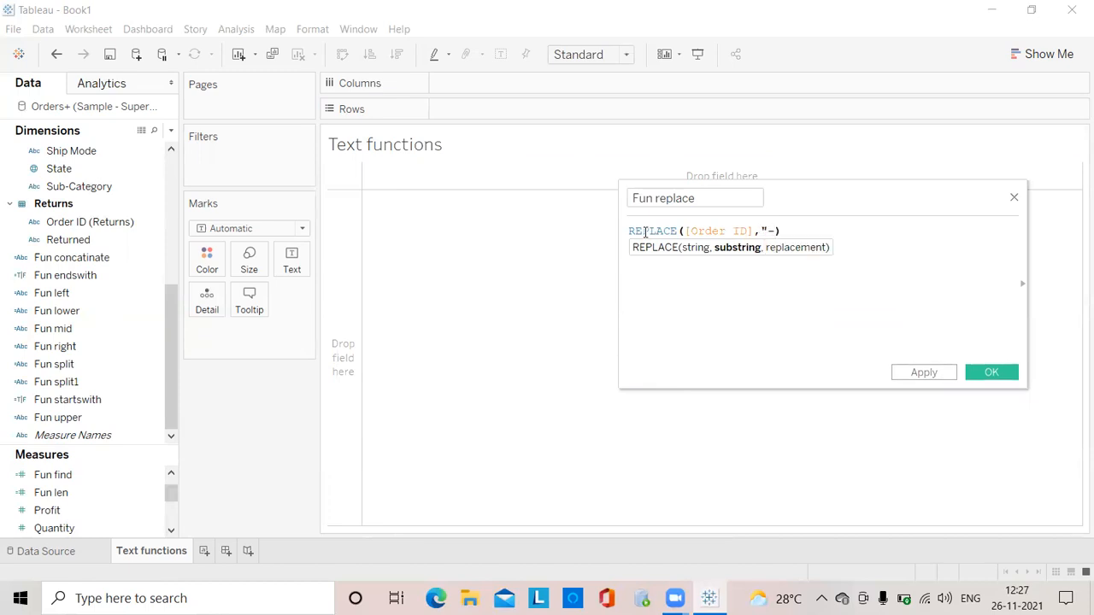
type("-\",")
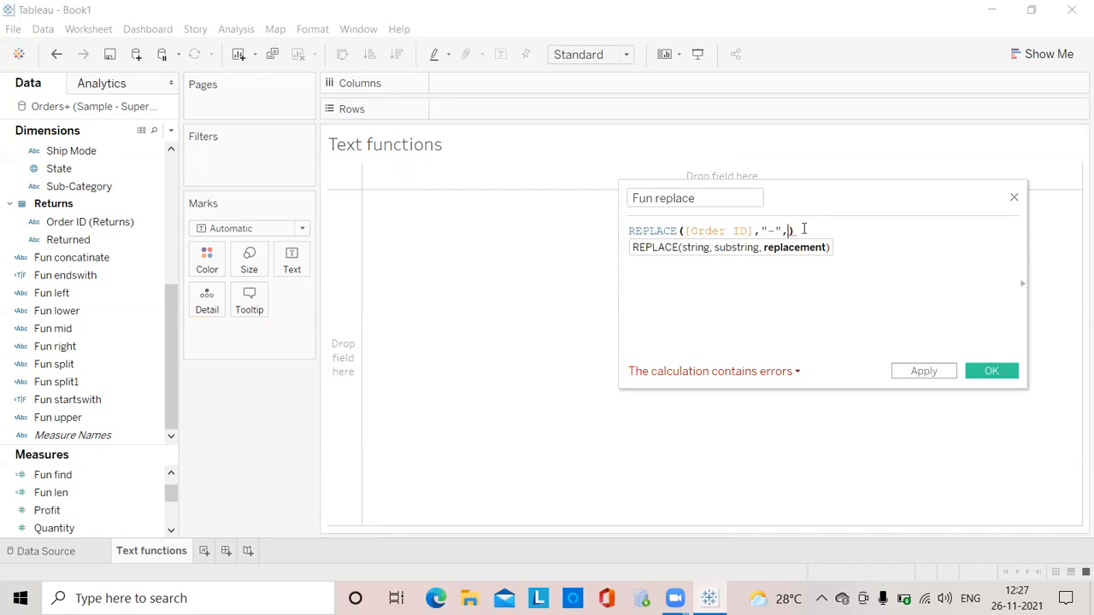
type("\"/")
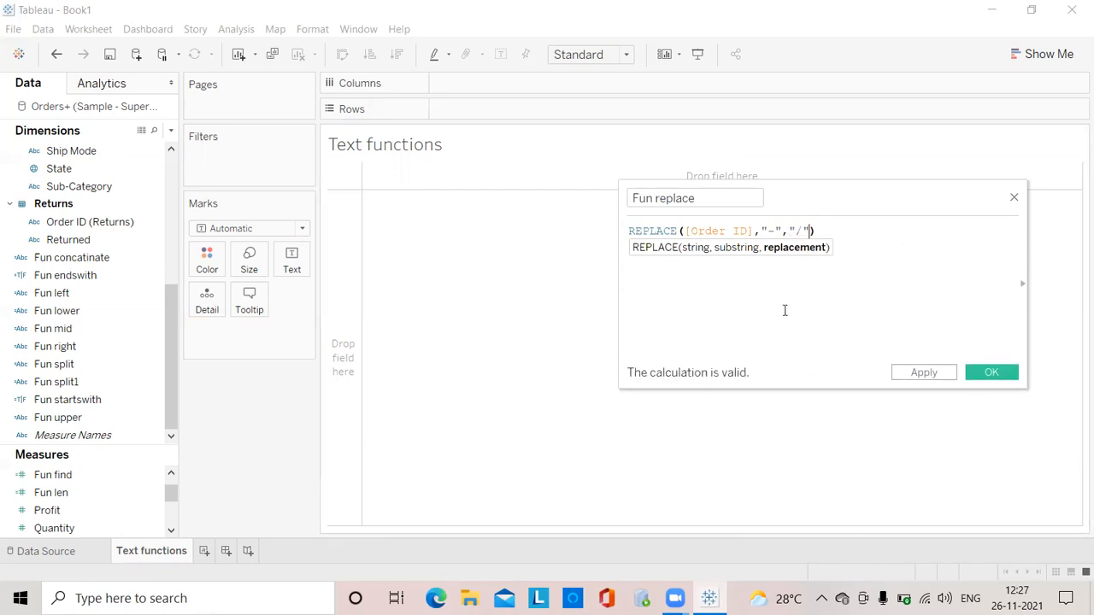
left_click(923, 377)
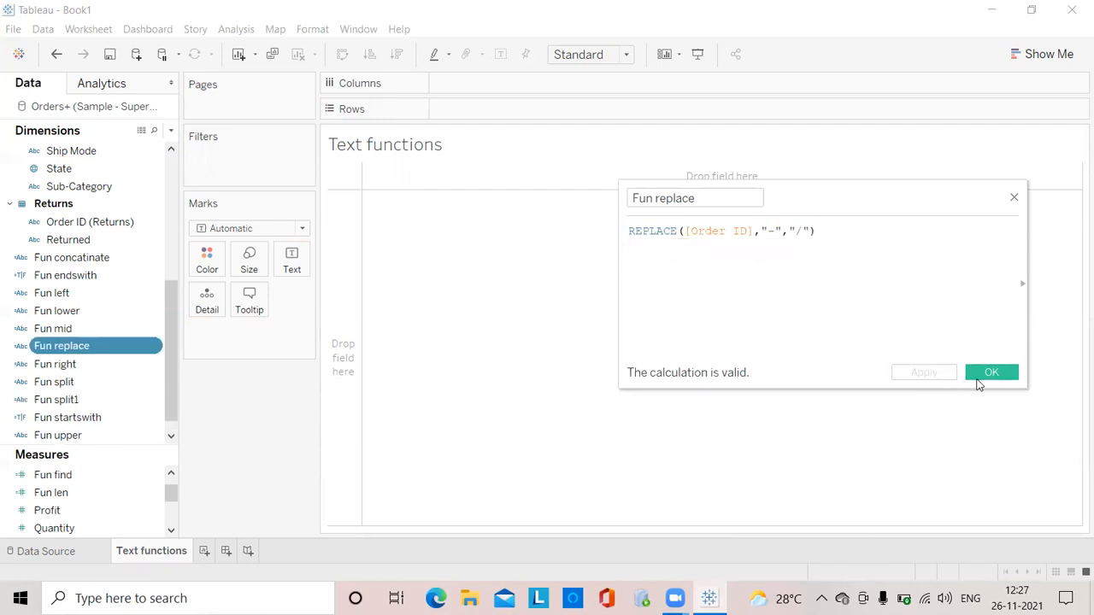
left_click(991, 373)
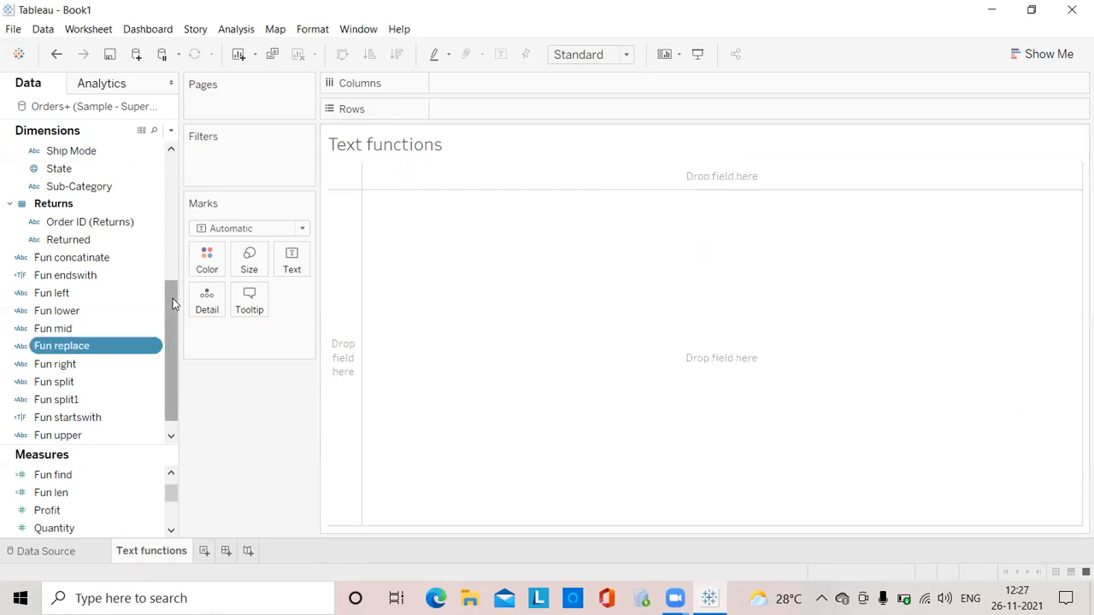
- Place Order ID on Rows and add Fun replace beside it
left_click_drag(172, 299, 205, 154)
left_click_drag(86, 275, 477, 114)
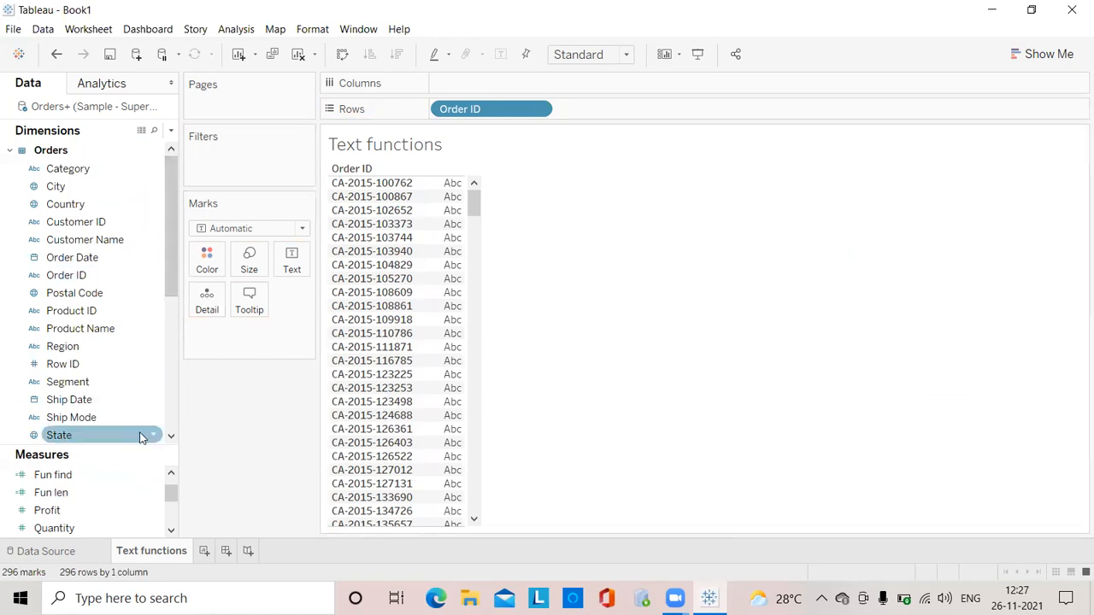
scroll(144, 434, "down", 2)
left_click_drag(172, 302, 174, 404)
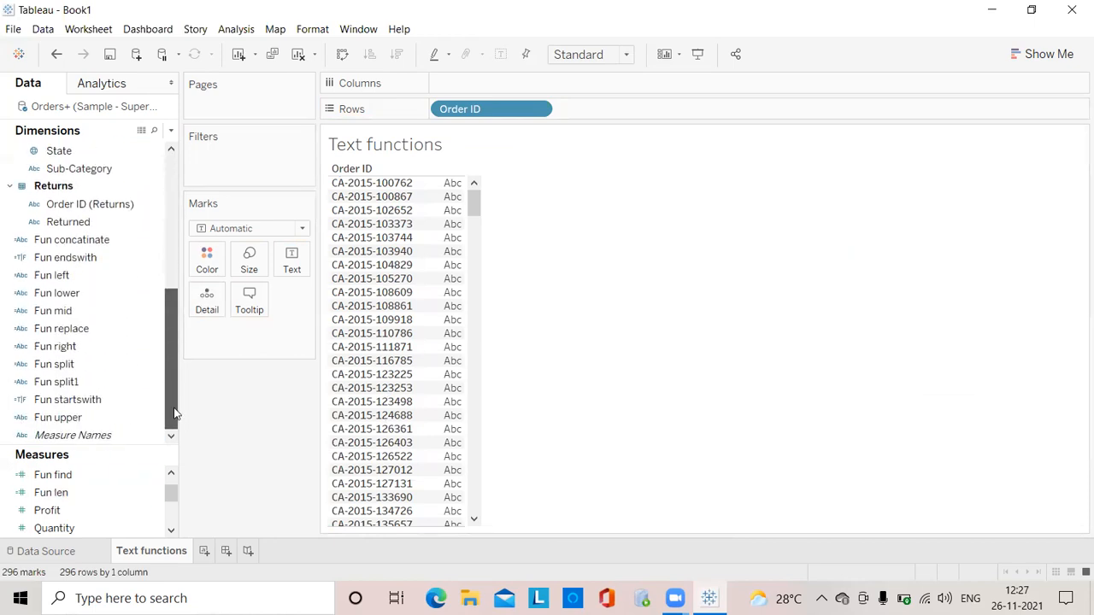
left_click_drag(133, 447, 165, 504)
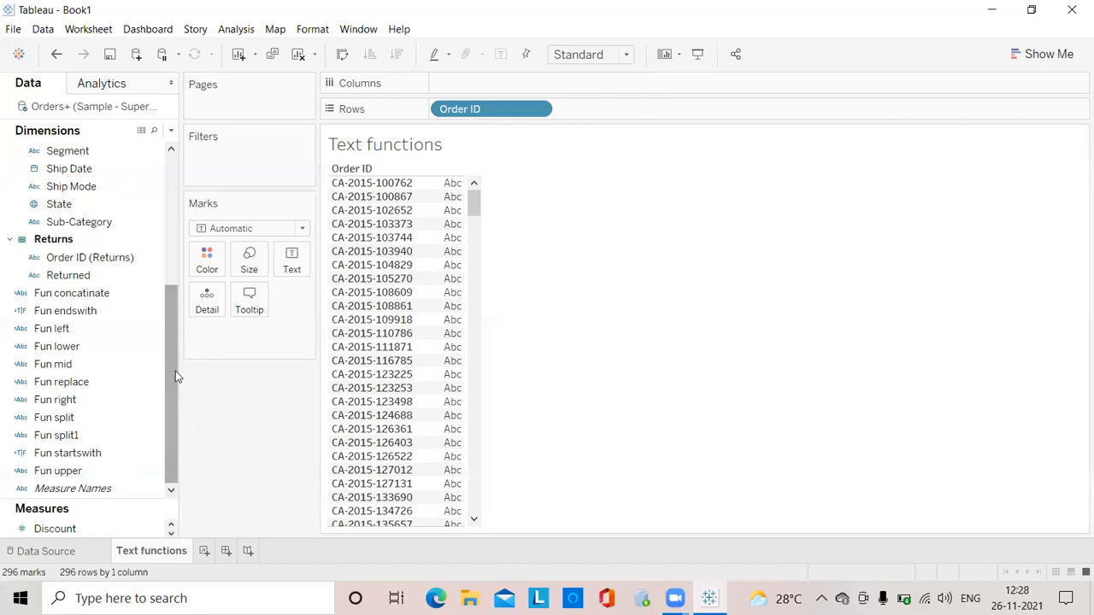
left_click_drag(93, 384, 457, 259)
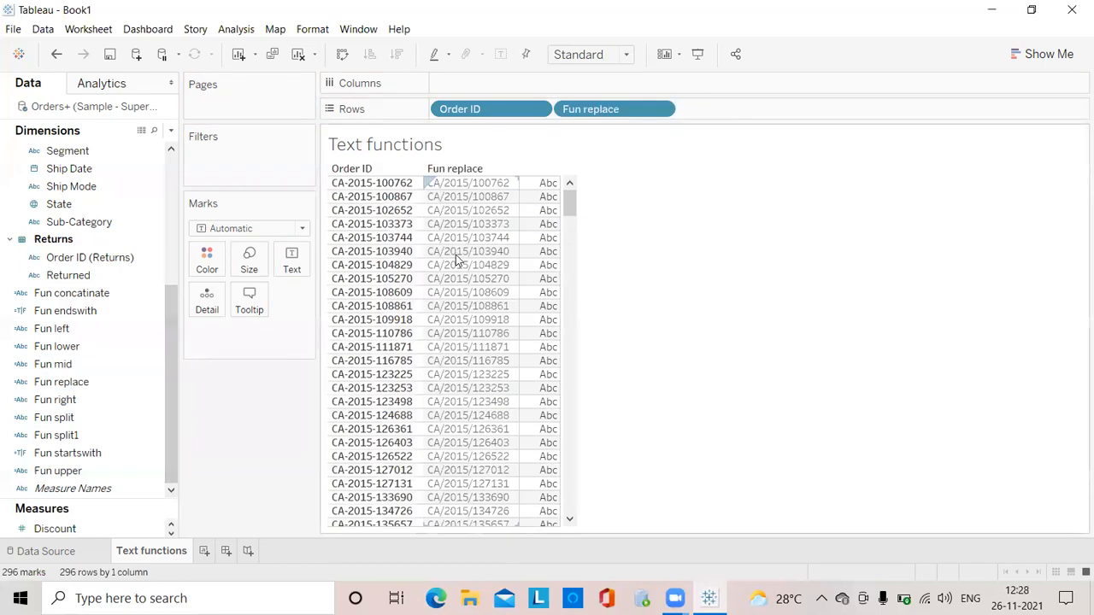